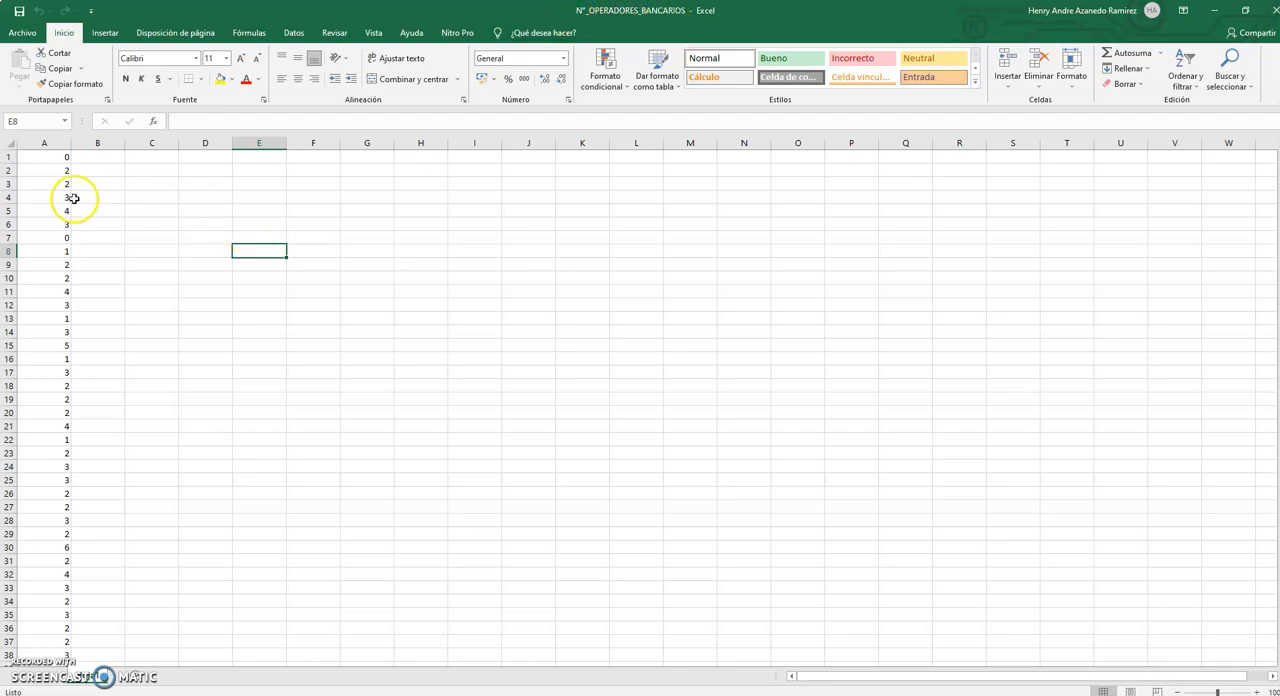
Examine the data values in column A, from row 1 down to row 50.
scroll(77, 201, "down", 8)
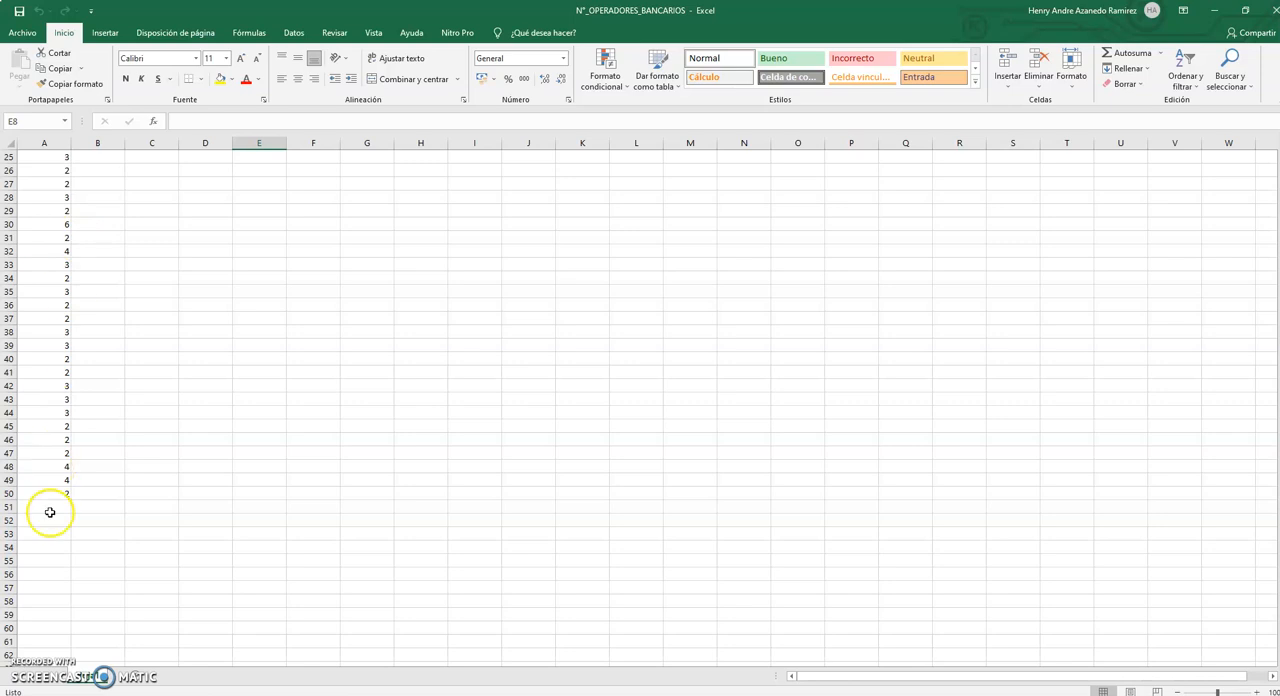
scroll(195, 384, "up", 8)
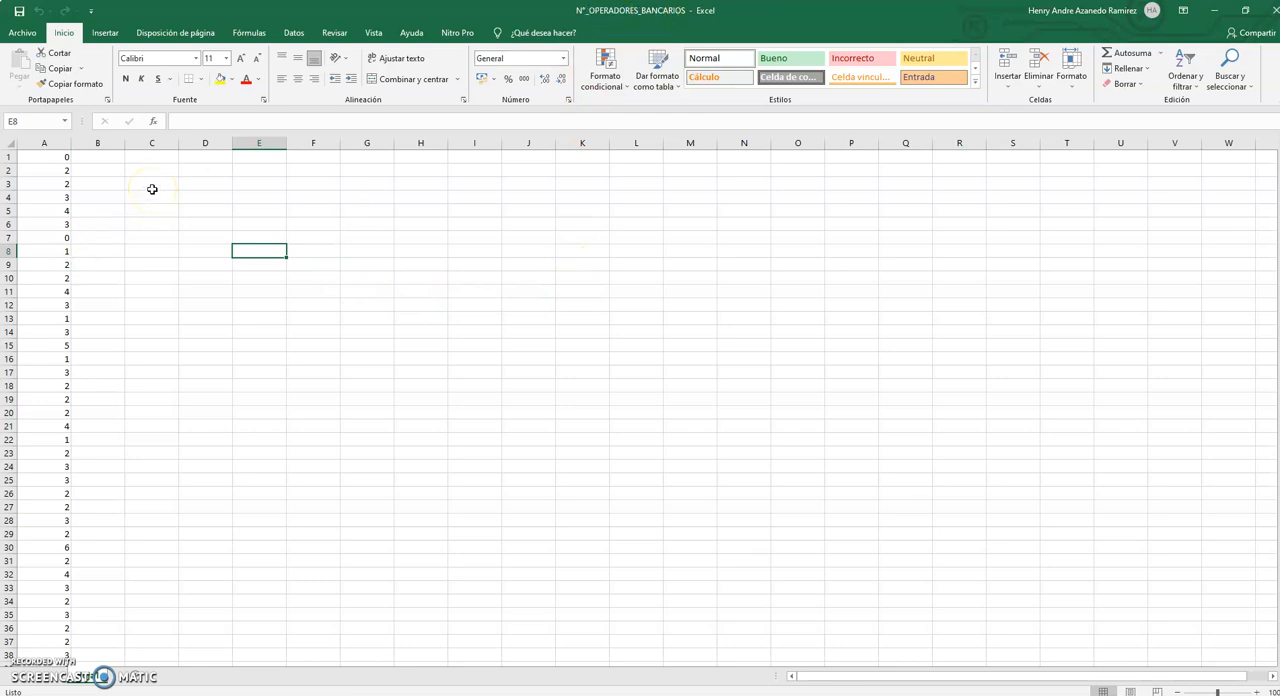
left_click(47, 157)
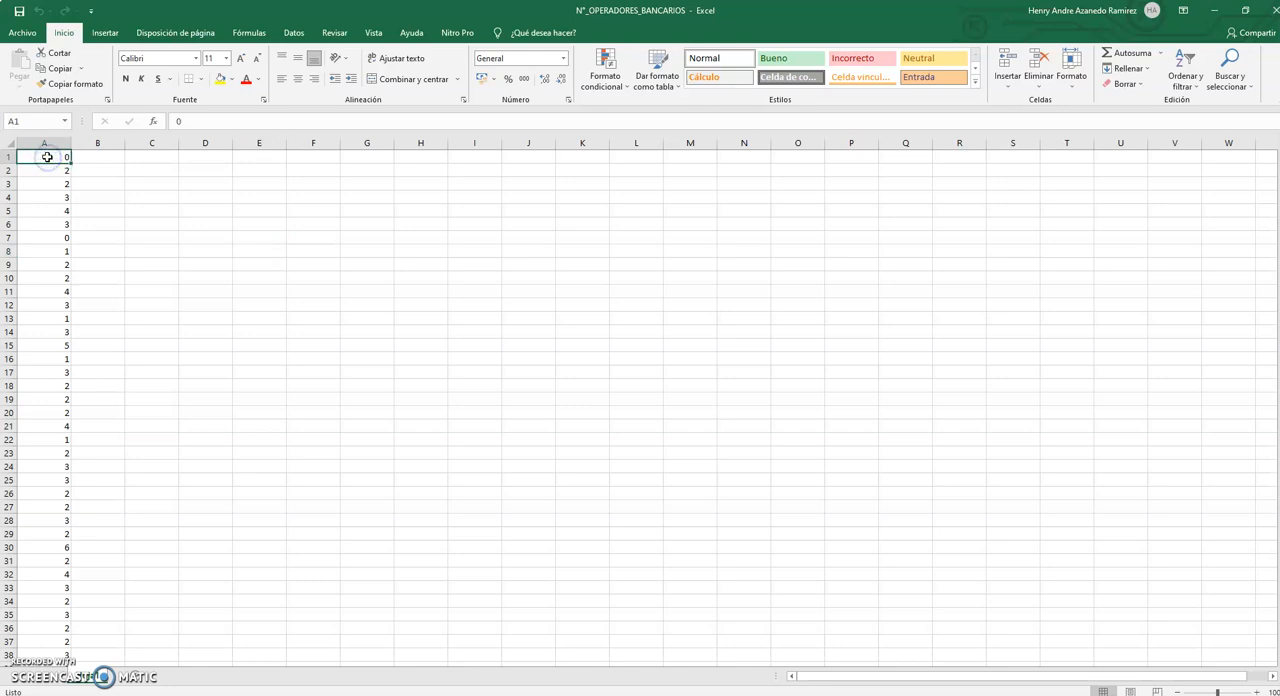
left_click(58, 249)
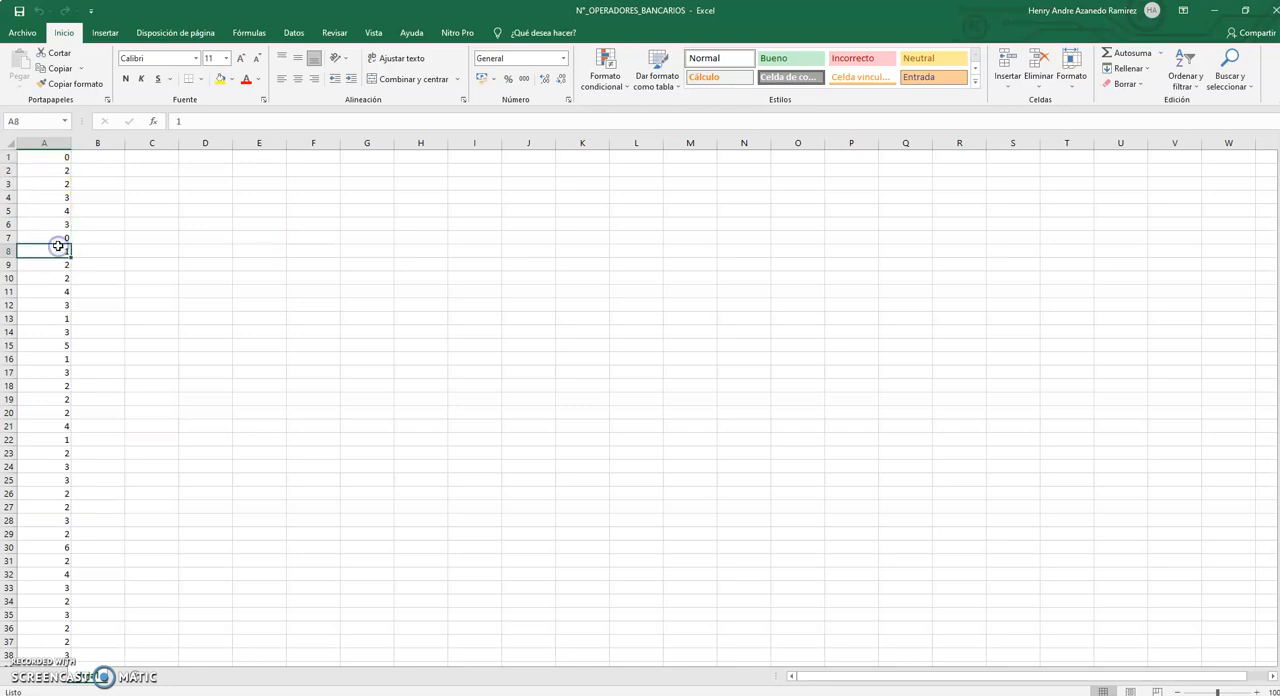
scroll(70, 398, "down", 1)
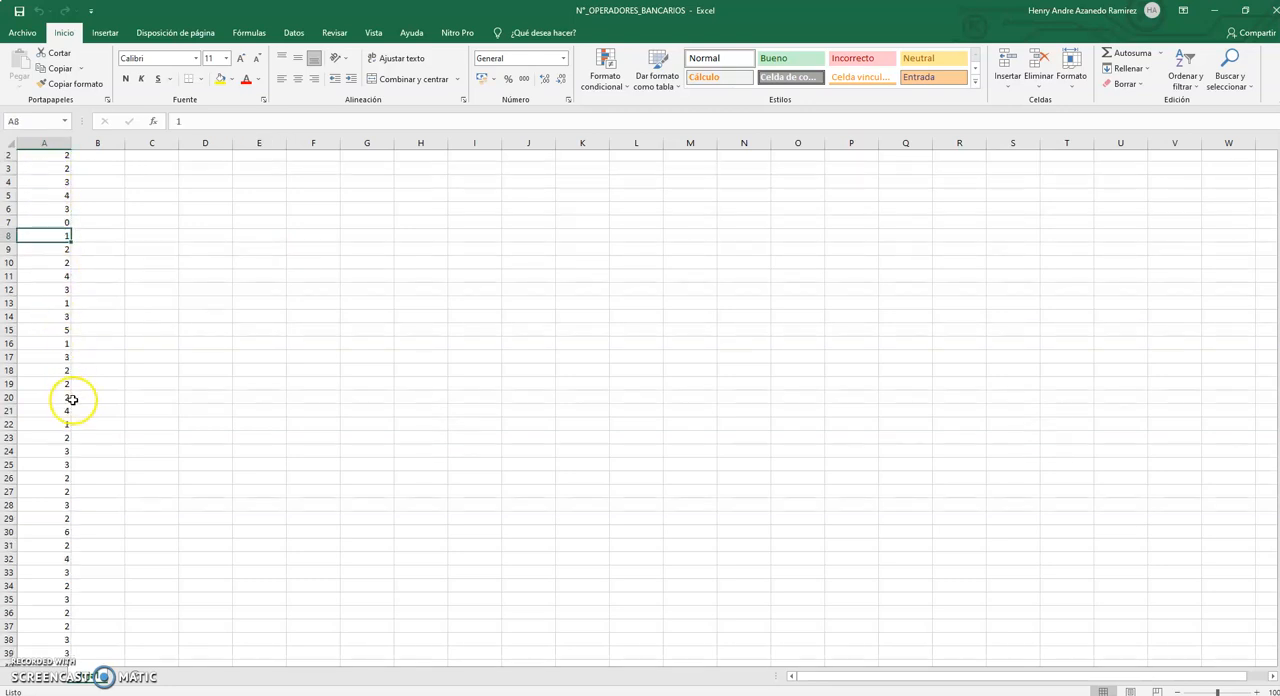
scroll(72, 400, "down", 5)
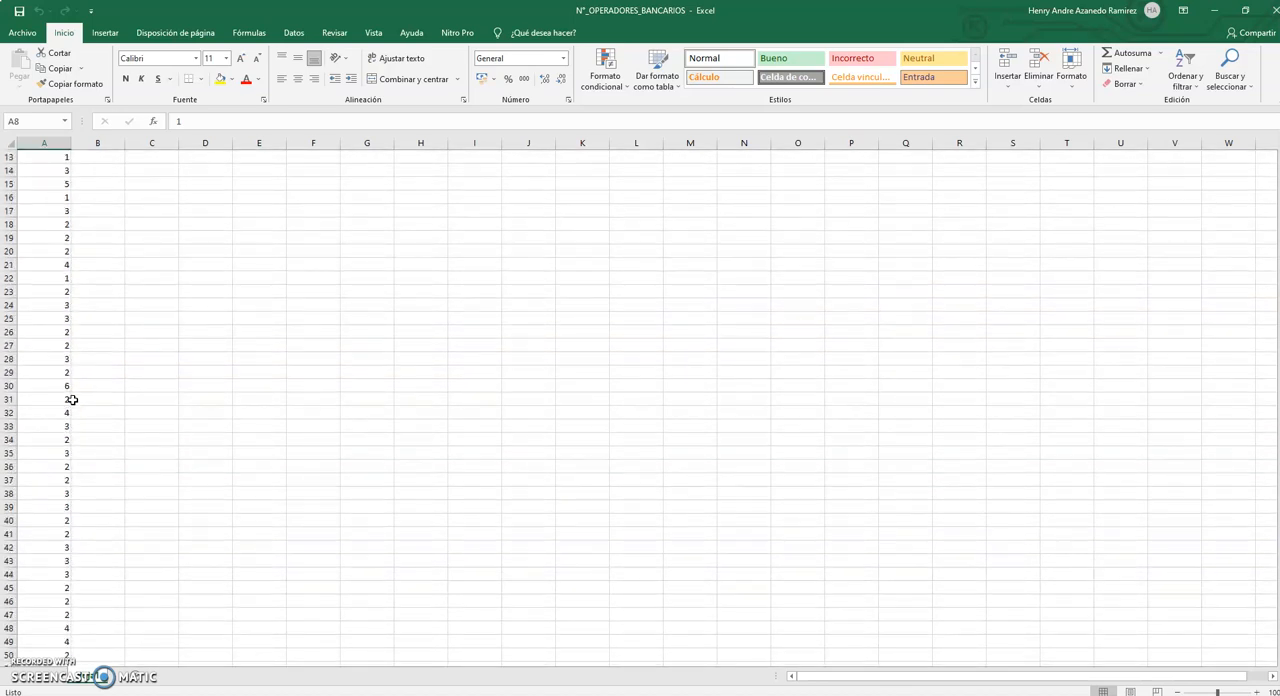
scroll(60, 330, "up", 4)
left_click(55, 264)
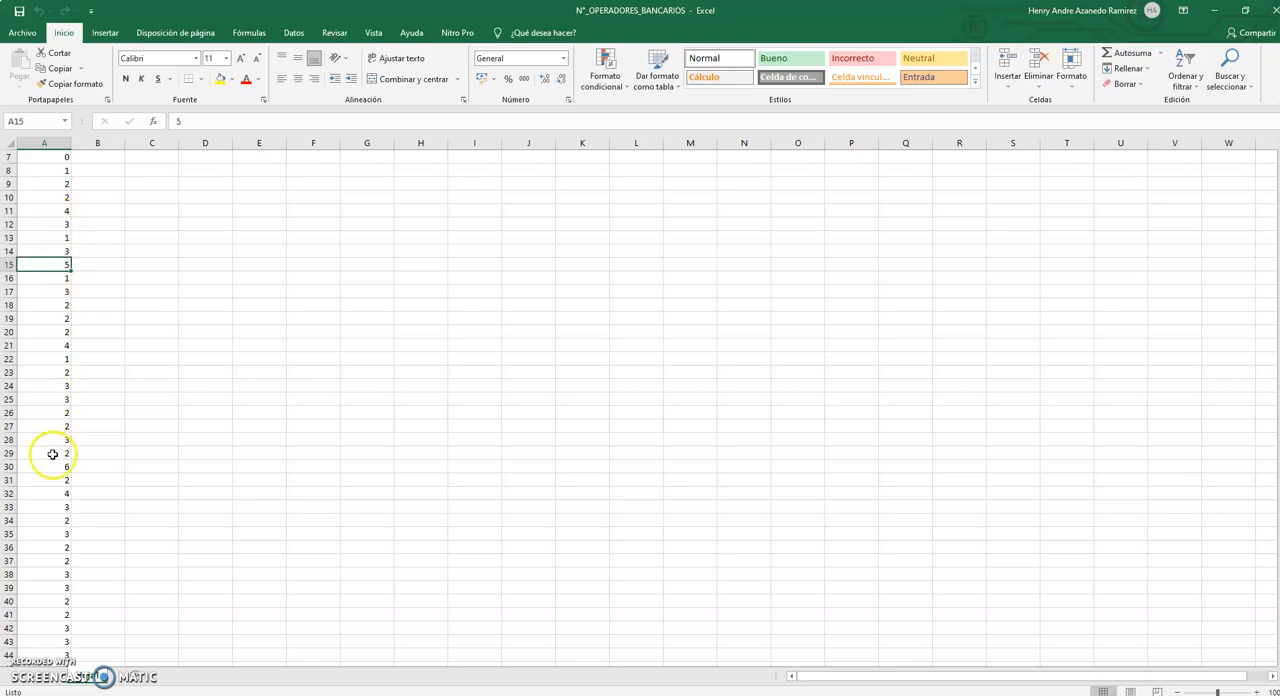
scroll(254, 387, "up", 2)
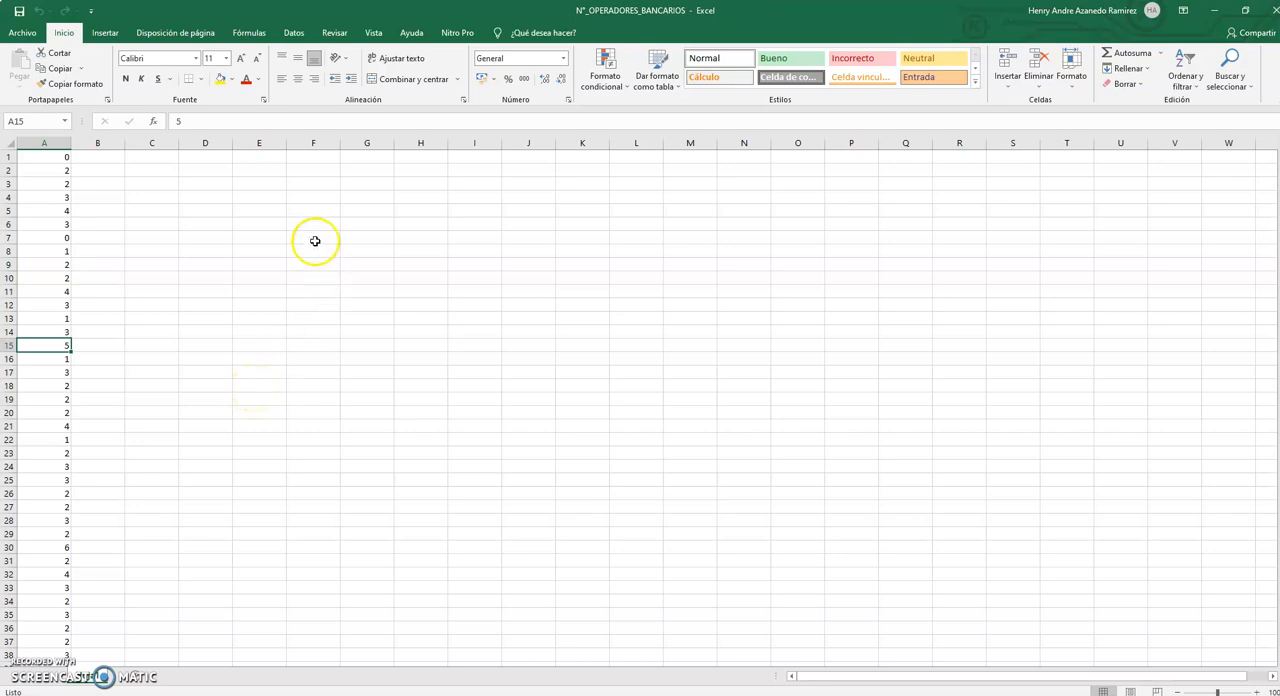
Enter the header "n° operadores bancarios" in cell F5 and widen column F to fit it.
left_click(305, 212)
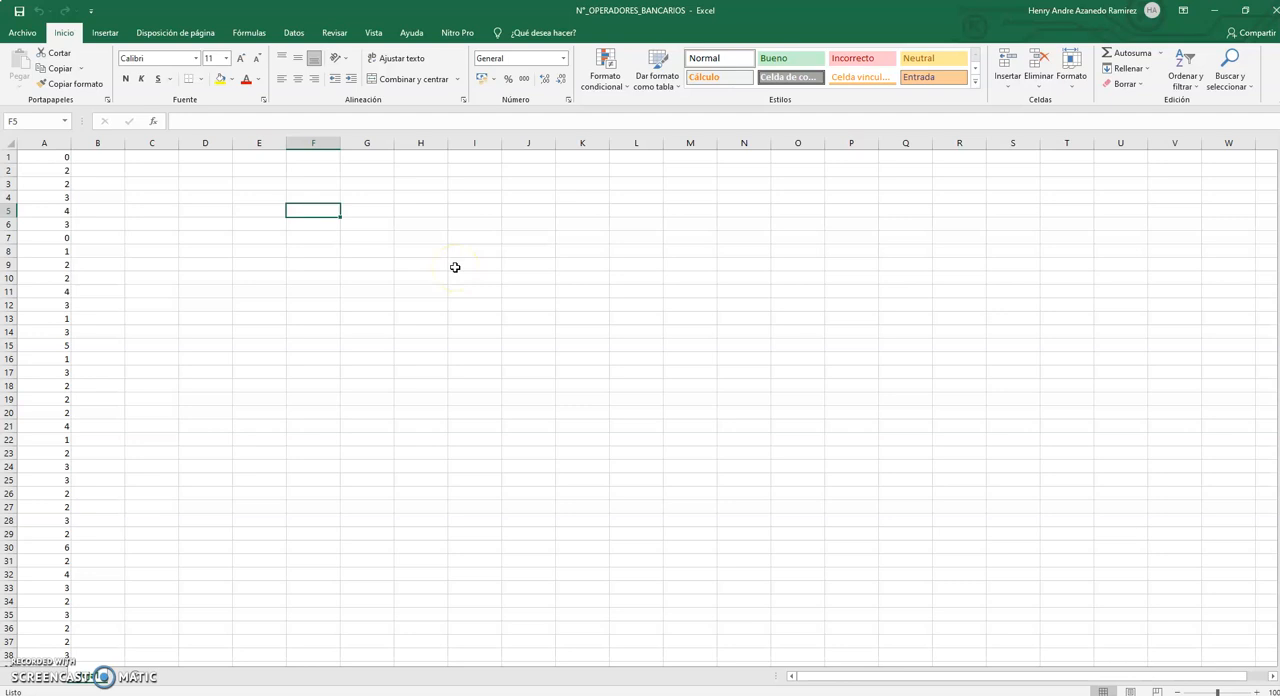
type("n")
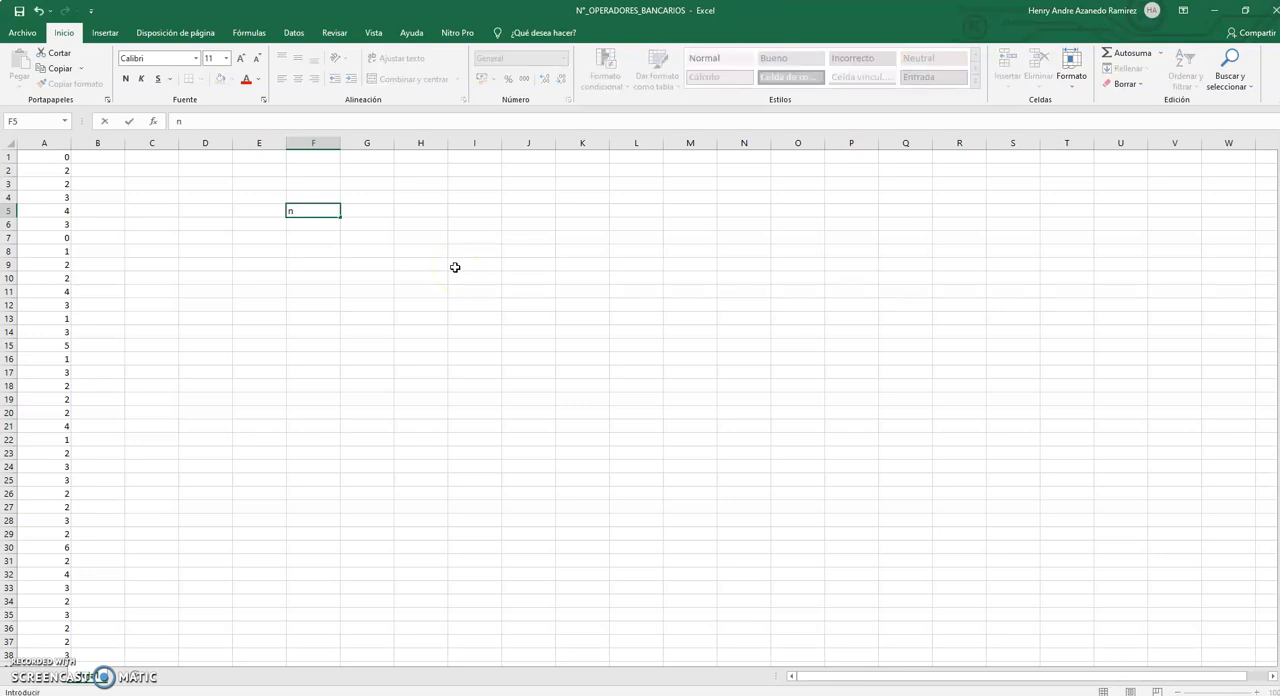
left_click(166, 123)
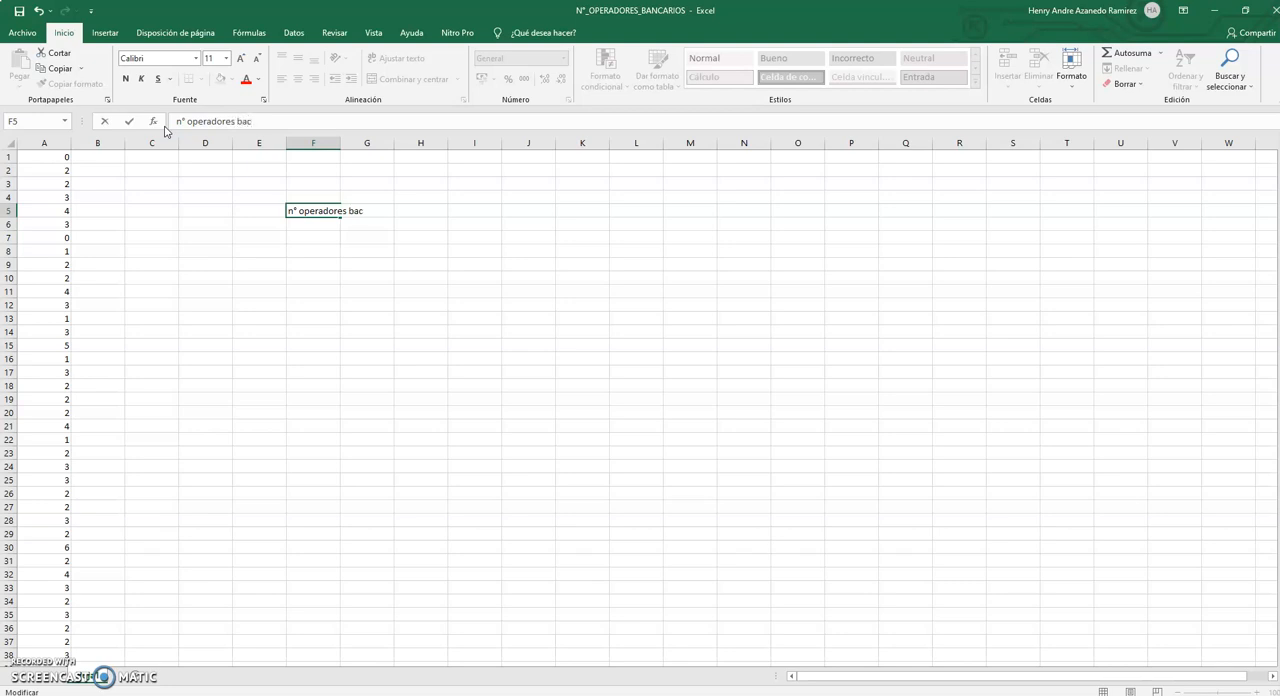
left_click(253, 121)
type("ncarios")
left_click(346, 252)
left_click_drag(340, 143, 400, 145)
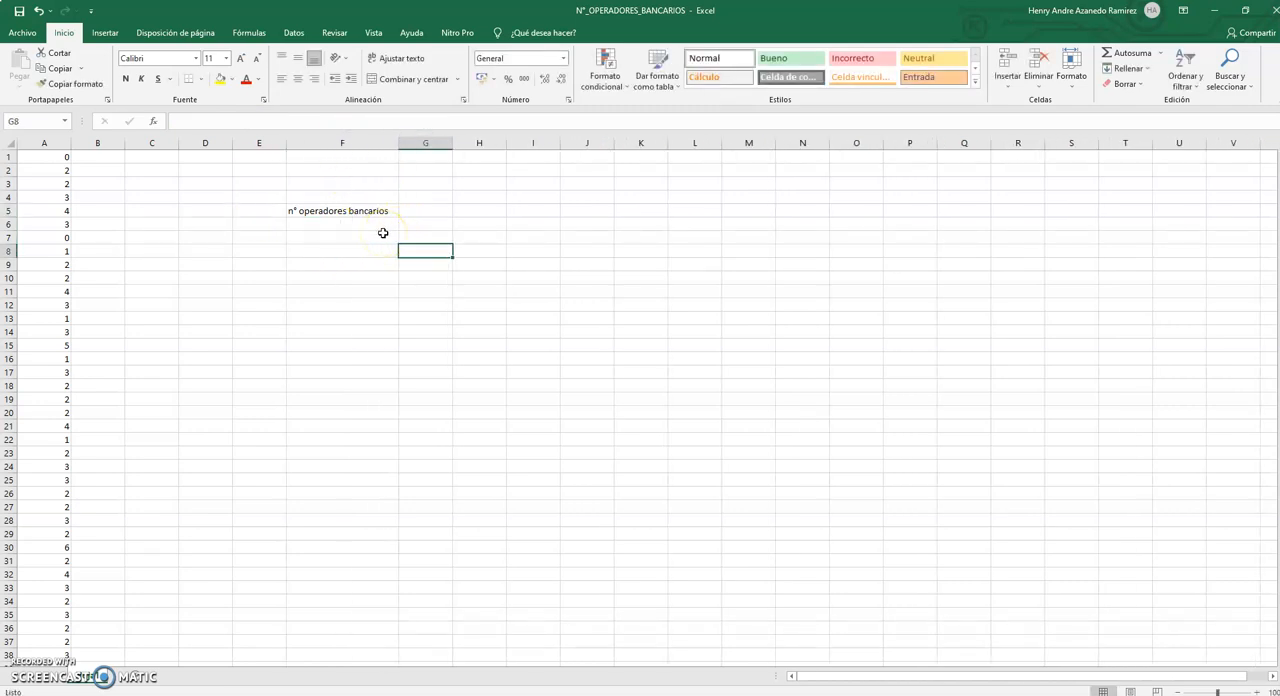
Copy the values 0 from A1 and 1 from A13 into cells F6 and F7 under the header.
left_click(381, 228)
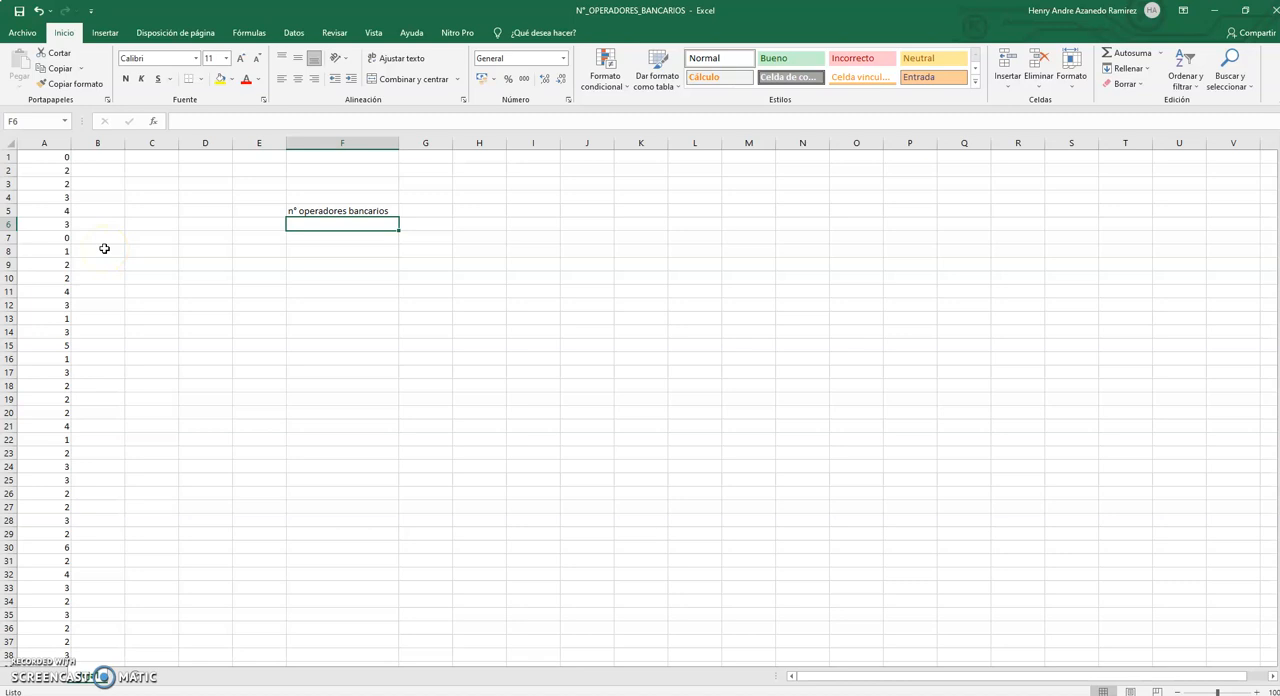
left_click(50, 156)
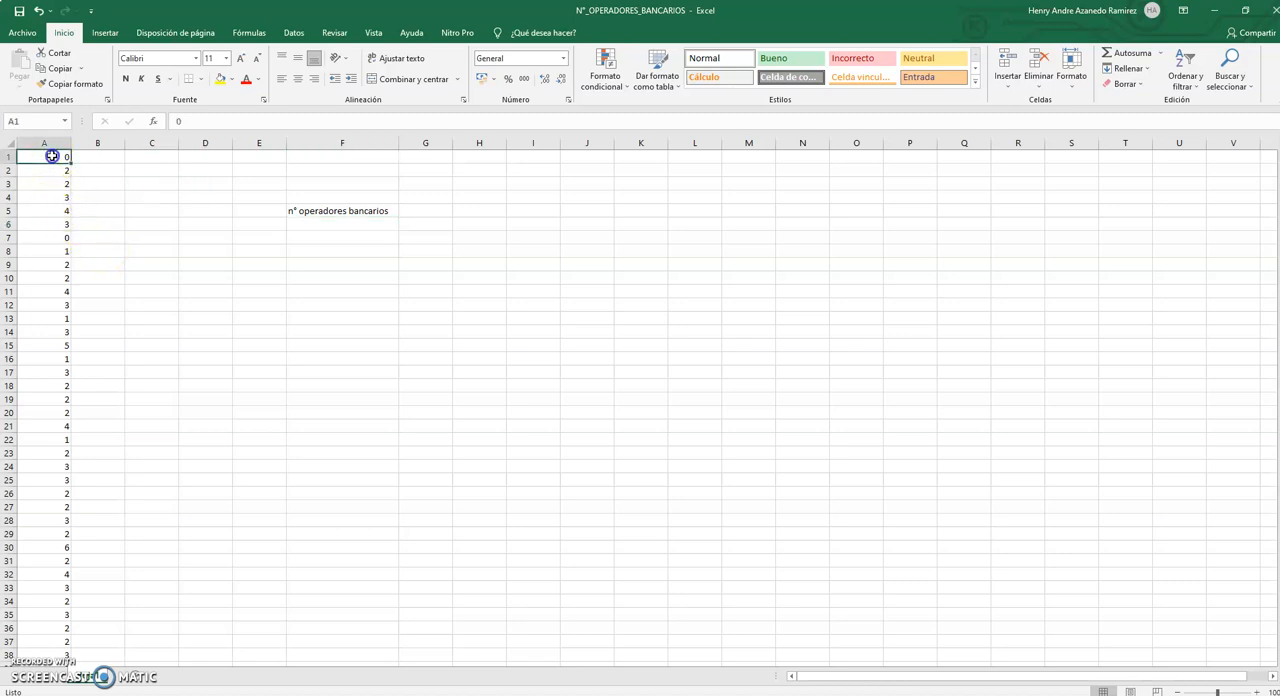
right_click(53, 157)
left_click(82, 180)
left_click(359, 224)
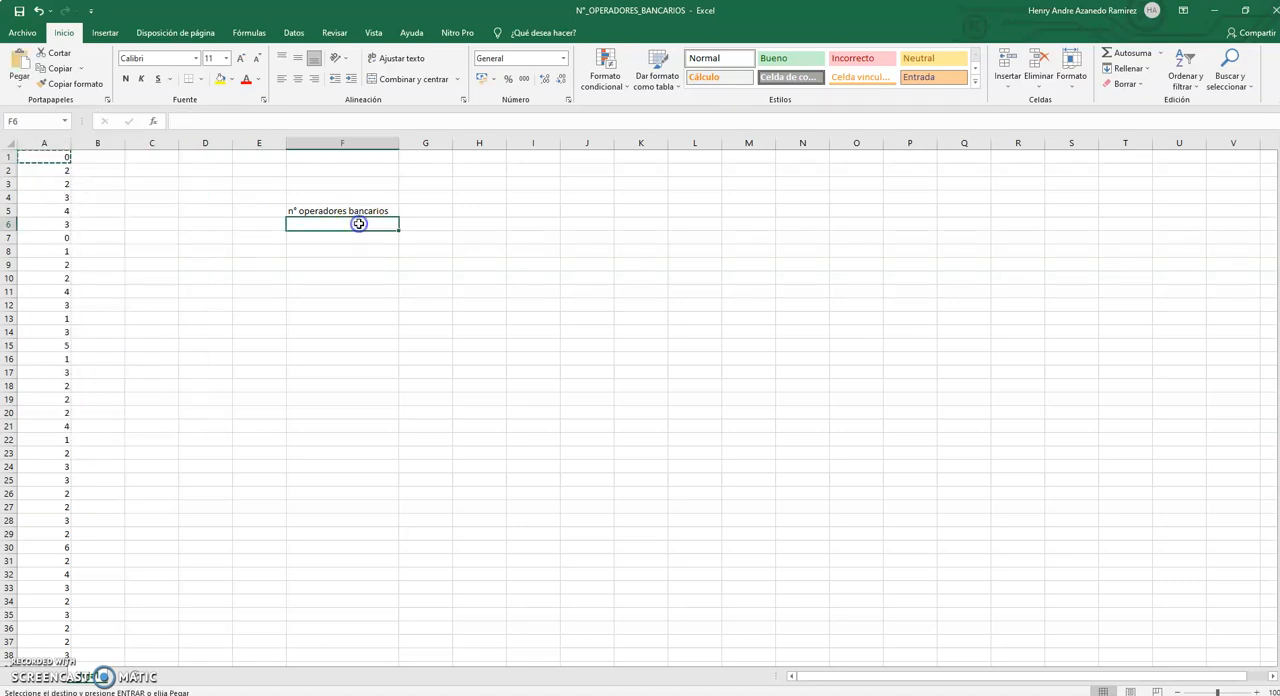
key("ctrl+v")
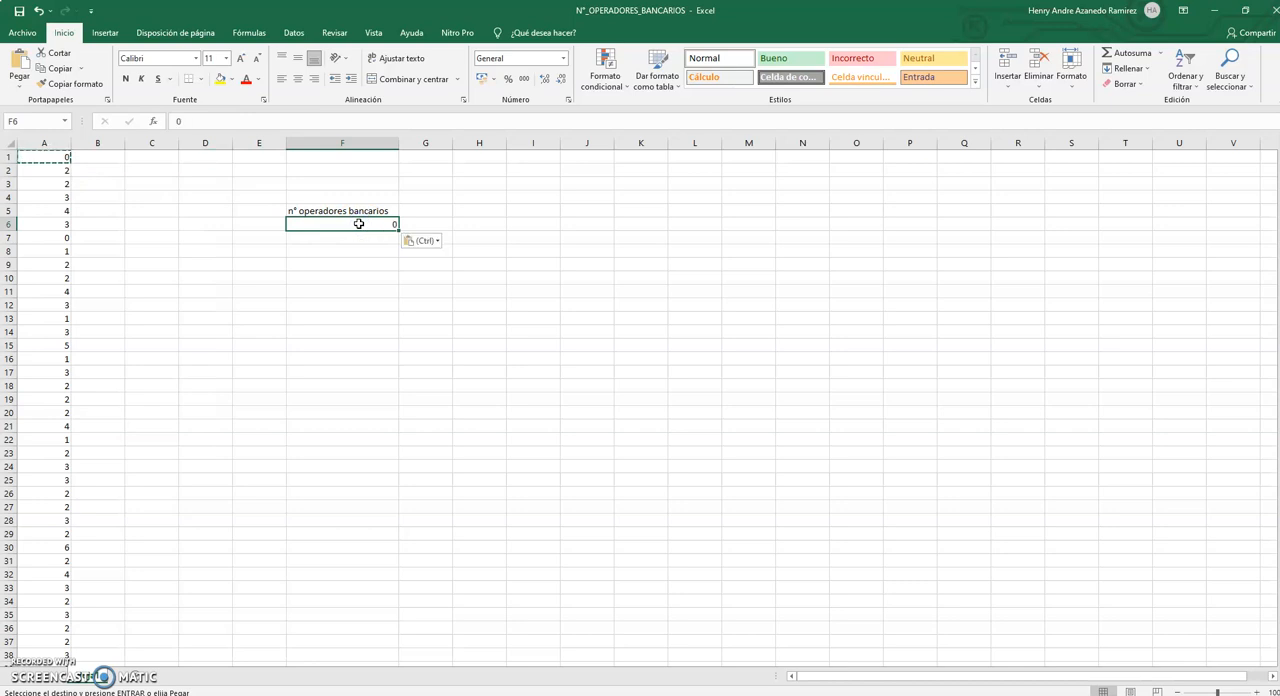
left_click(47, 319)
key("ctrl+c")
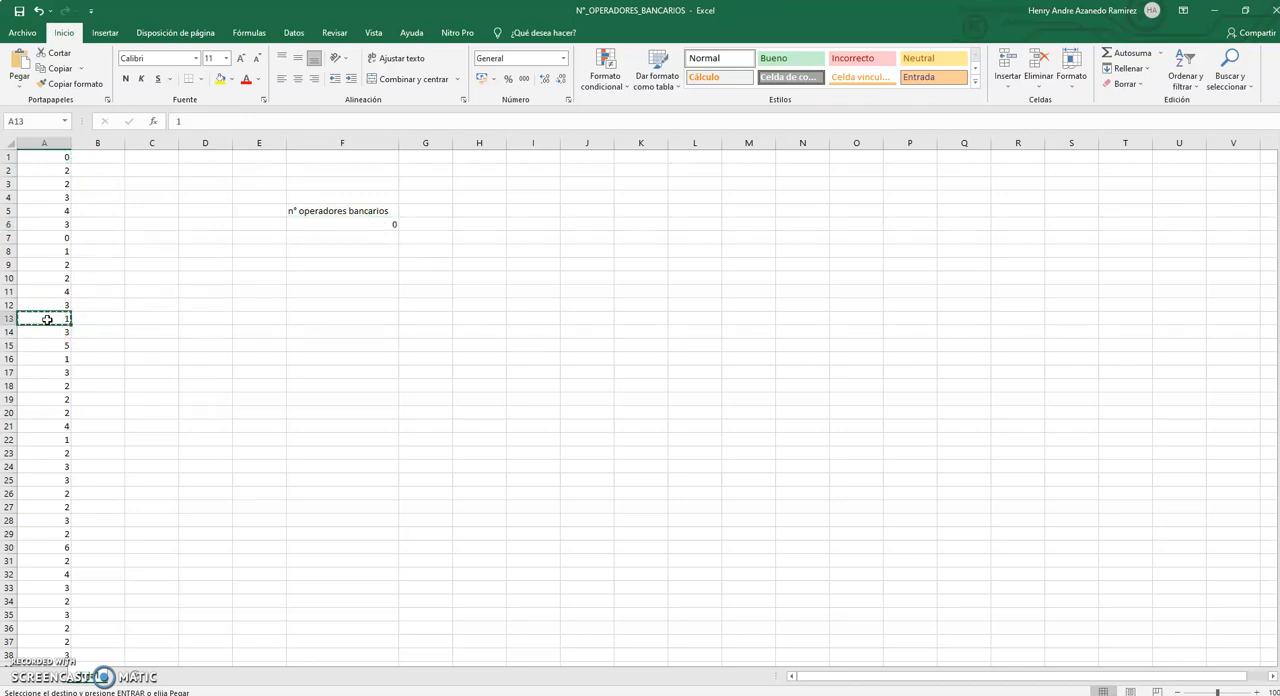
left_click(315, 238)
key("ctrl+v")
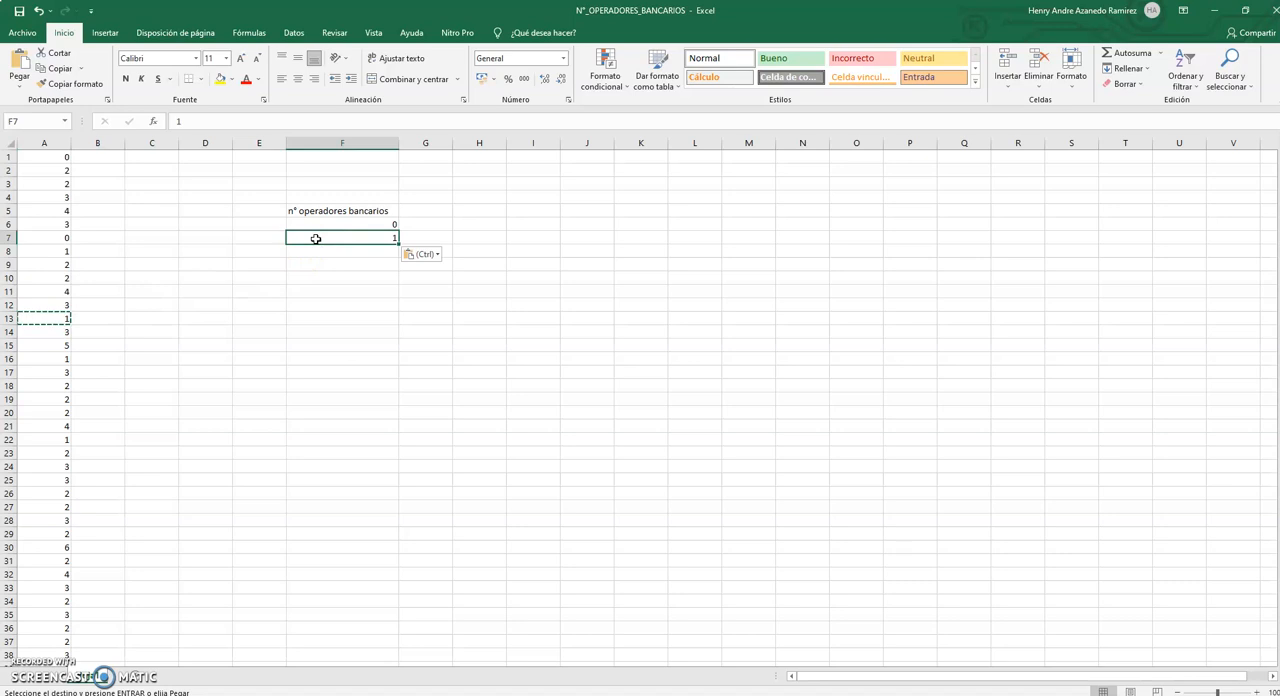
Copy the values 2 from A18 and 3 from A12 into cells F8 and F9.
left_click(63, 384)
key("Escape")
key("ctrl+c")
left_click(358, 250)
key("ctrl+v")
key("Escape")
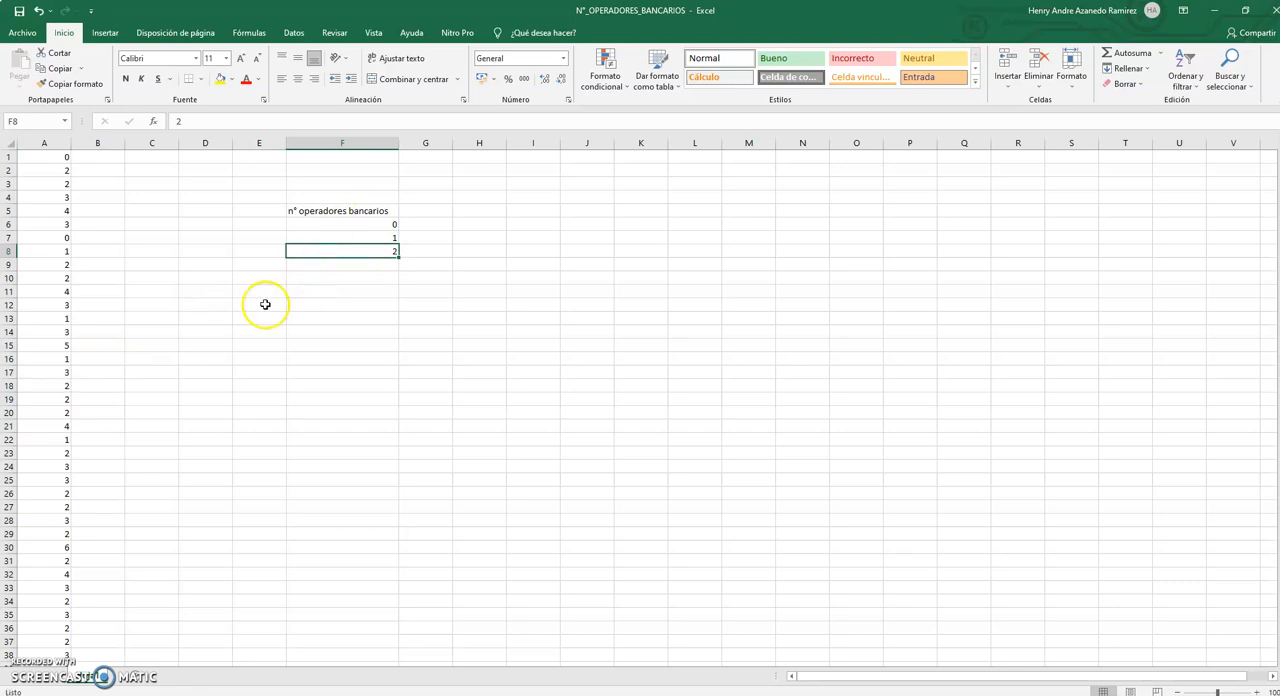
left_click(59, 306)
key("ctrl+c")
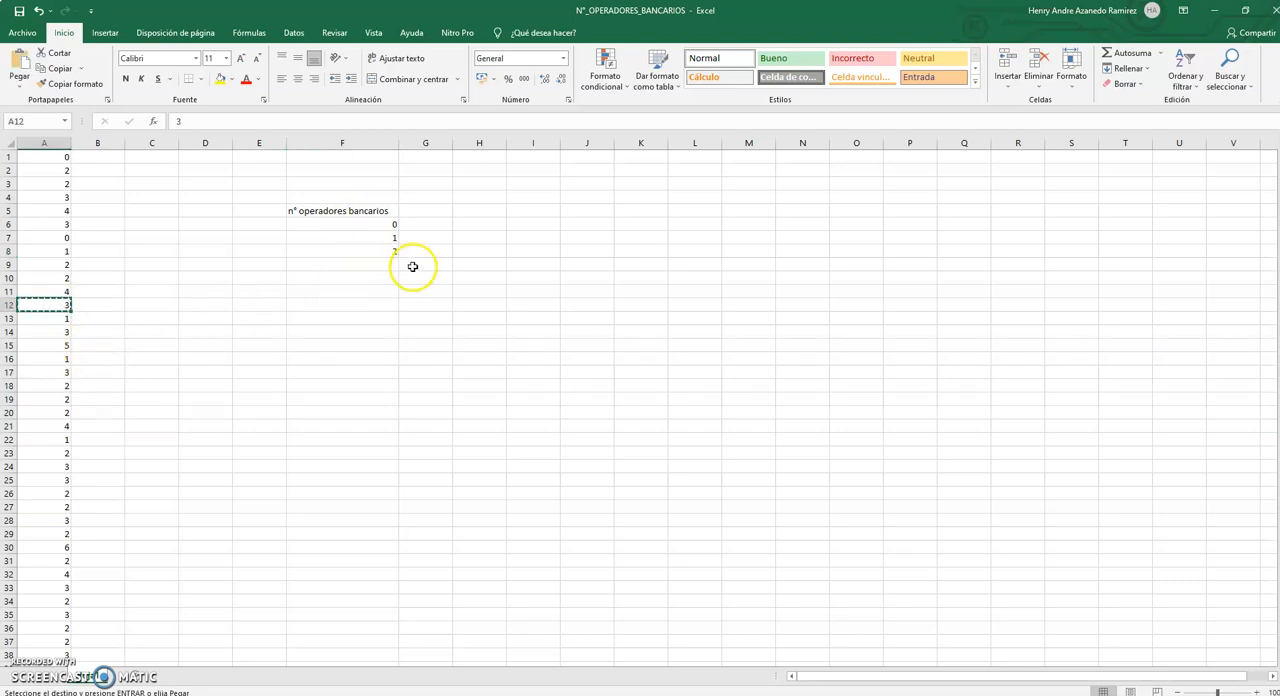
left_click(375, 261)
key("ctrl+v")
key("Escape")
Copy the values 4 from A21 and 5 from A15 into cells F10 and F11.
left_click(40, 428)
key("ctrl+c")
left_click(330, 281)
key("ctrl+v")
key("Escape")
scroll(81, 494, "down", 3)
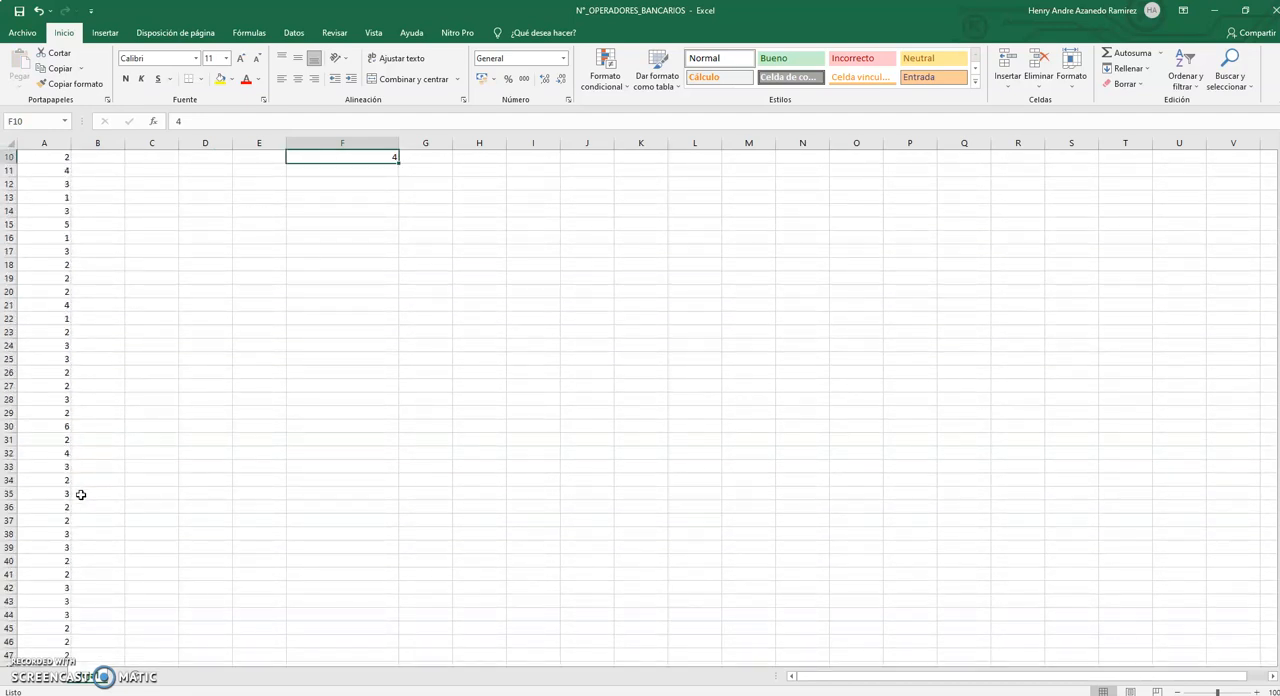
scroll(72, 412, "up", 1)
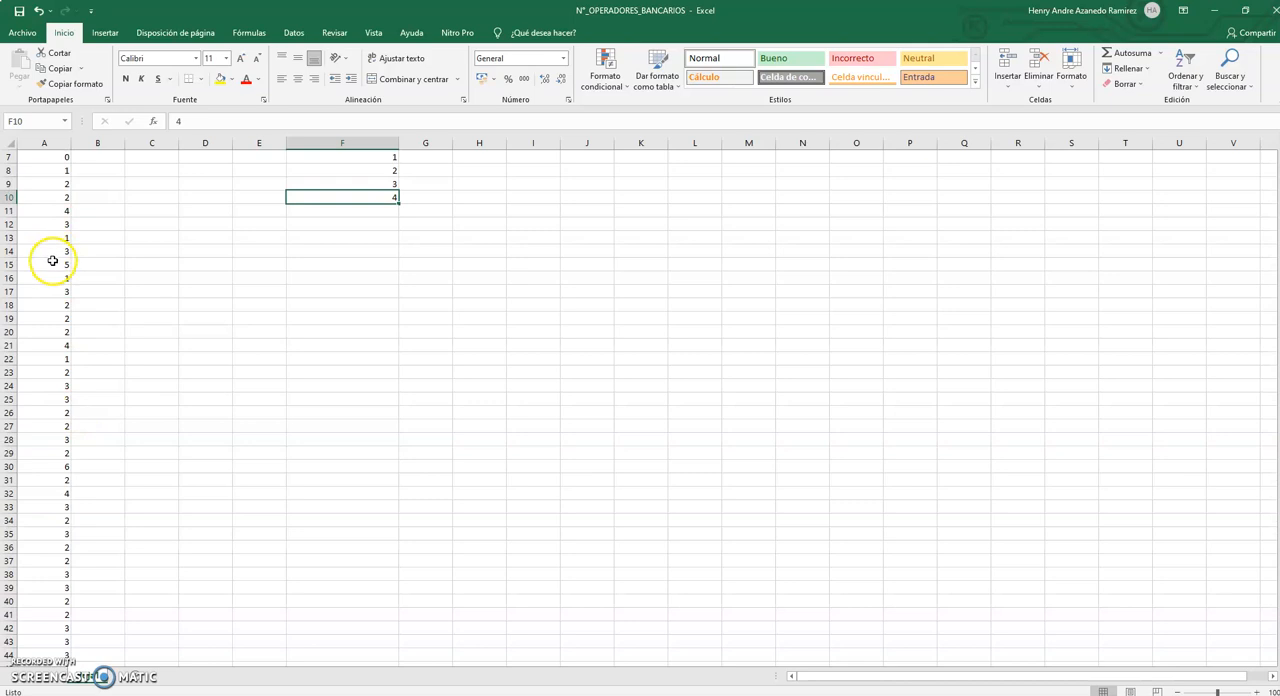
left_click(52, 263)
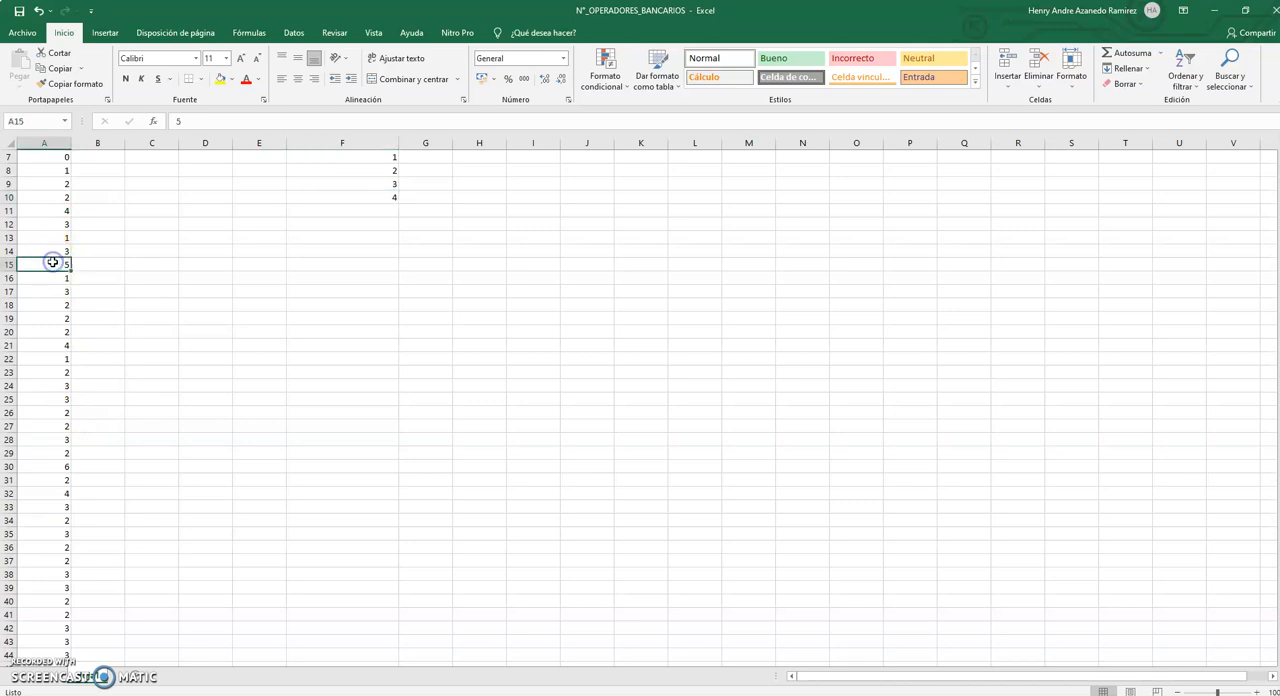
left_click(386, 210)
key("ctrl+v")
key("Escape")
Copy the value 6 from A30 into cell F12 to complete the list of distinct values.
left_click(58, 468)
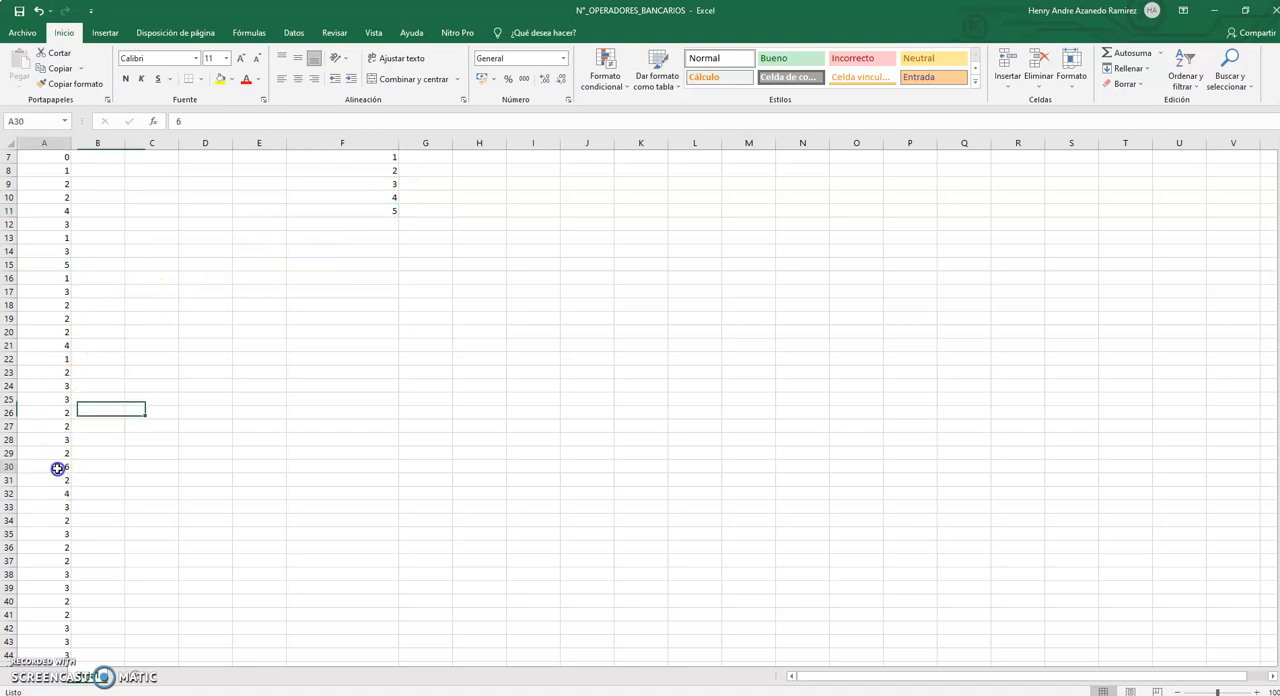
key("ctrl+c")
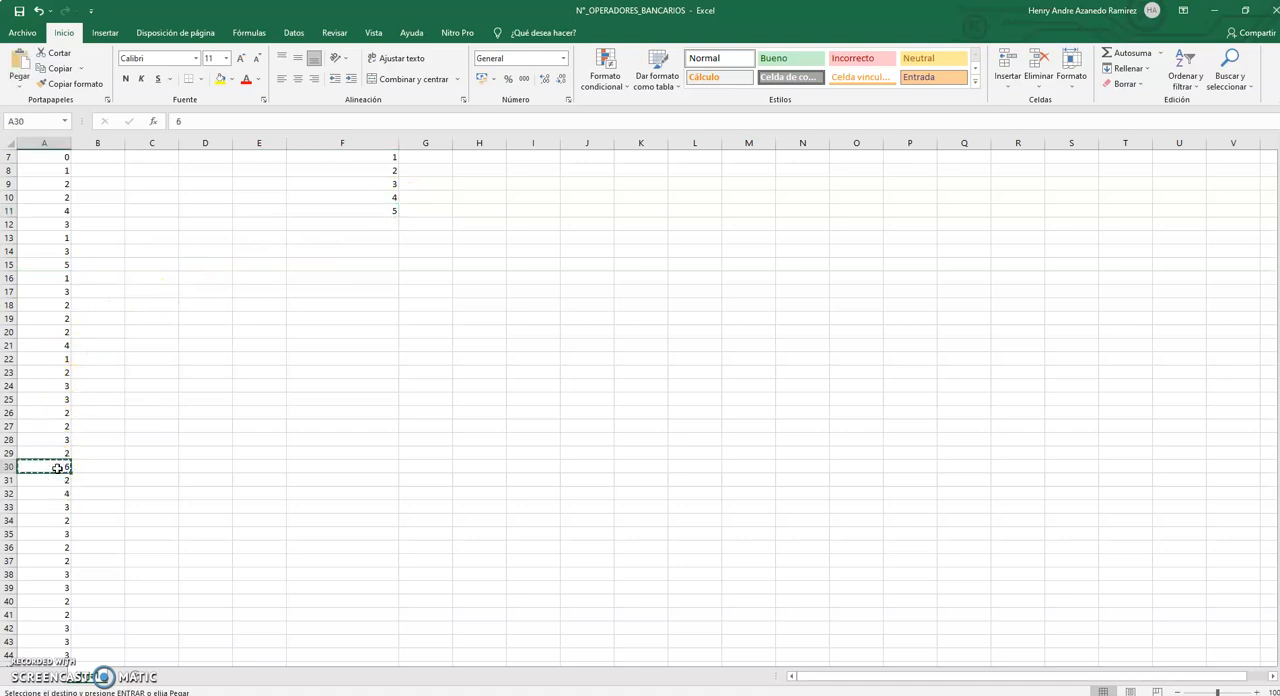
left_click(369, 228)
key("ctrl+v")
scroll(517, 259, "up", 2)
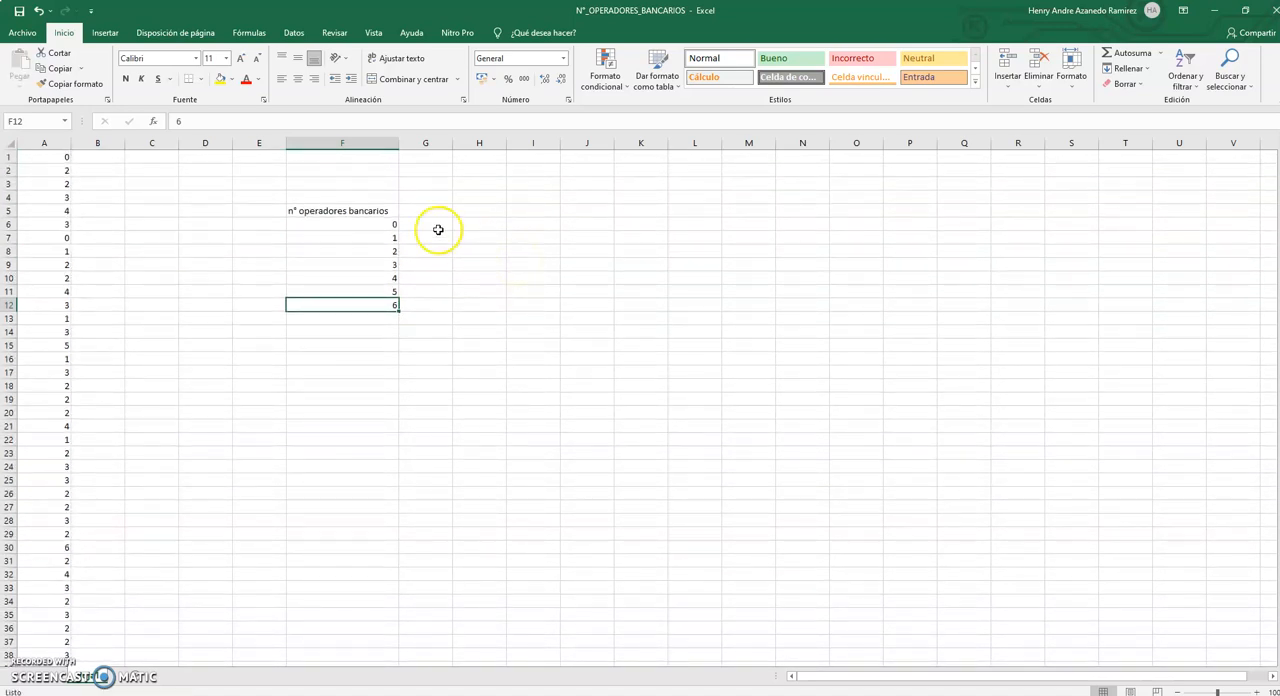
Center the header and the values in F5:F12 horizontally.
left_click_drag(374, 211, 385, 297)
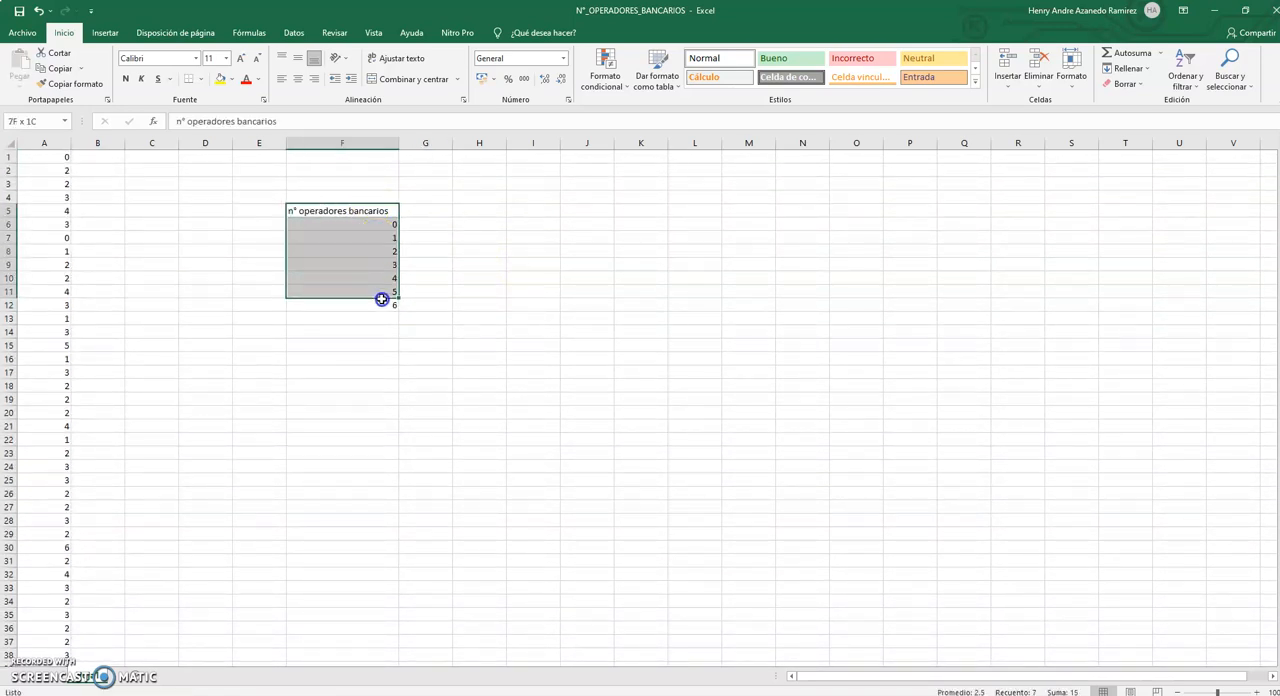
left_click(301, 79)
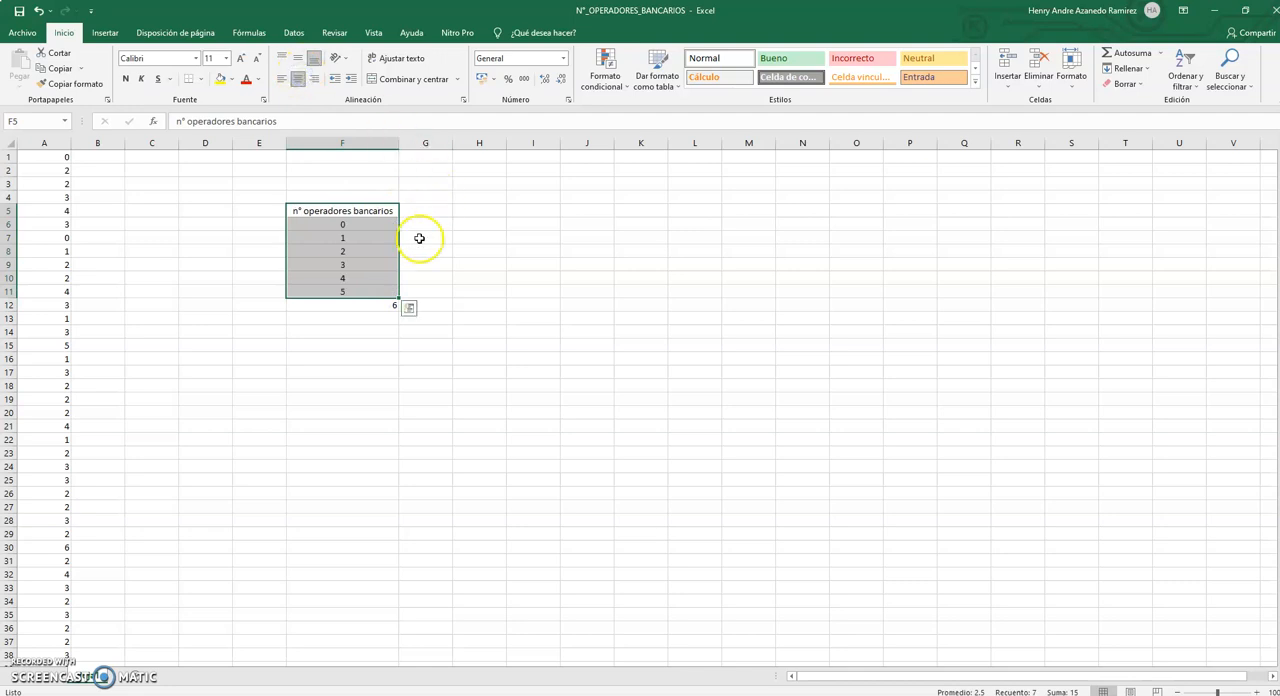
left_click(414, 291)
left_click_drag(378, 210, 374, 308)
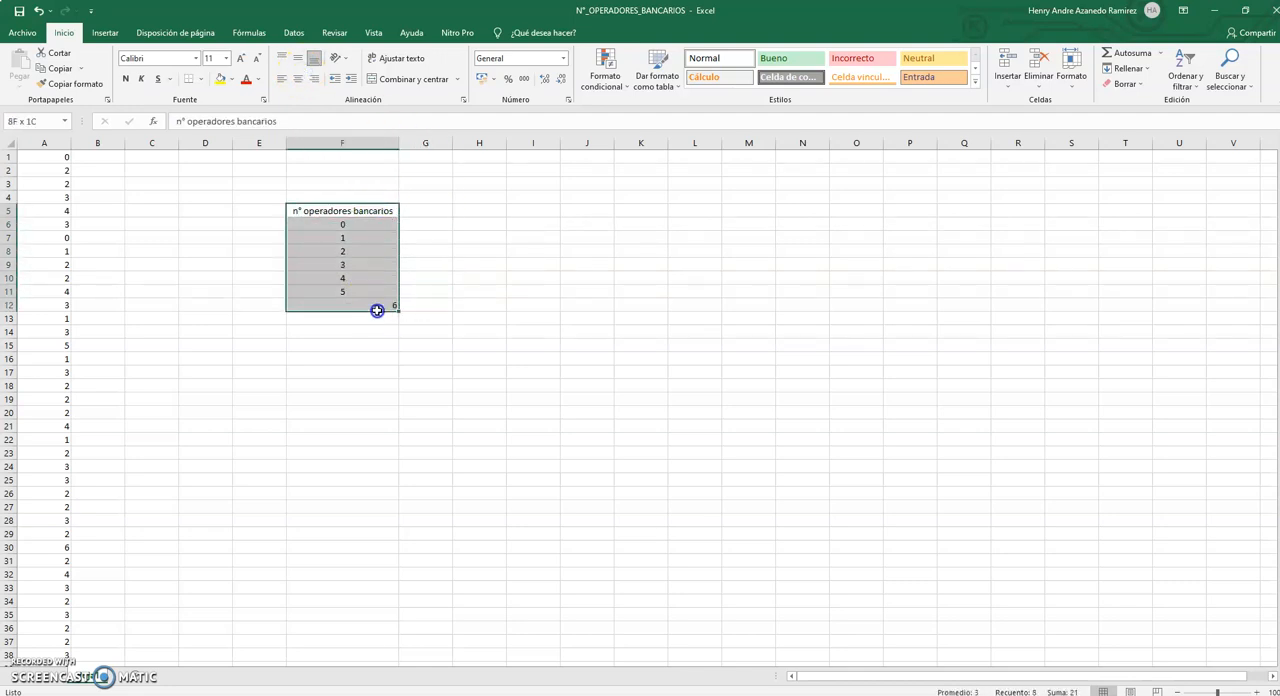
left_click(298, 79)
left_click(298, 79)
left_click(478, 222)
Enter the frequency header "fi" in cell G5 and center it.
scroll(144, 351, "down", 11)
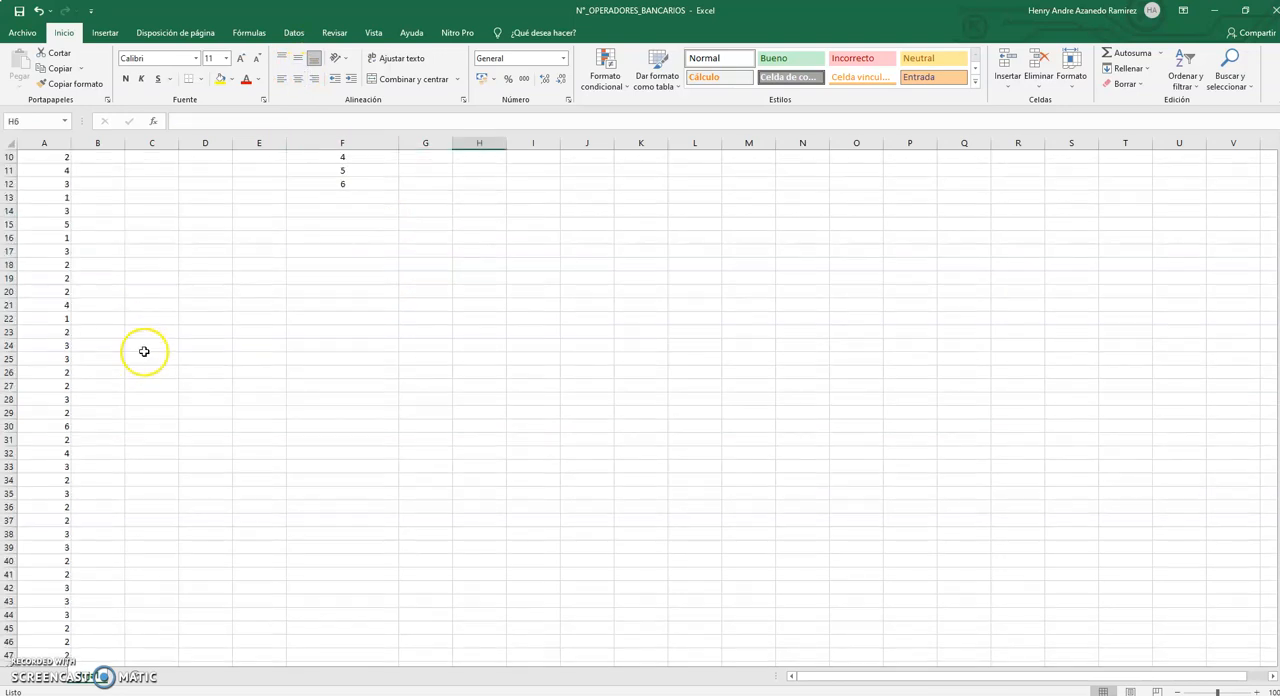
scroll(144, 351, "up", 11)
left_click(423, 209)
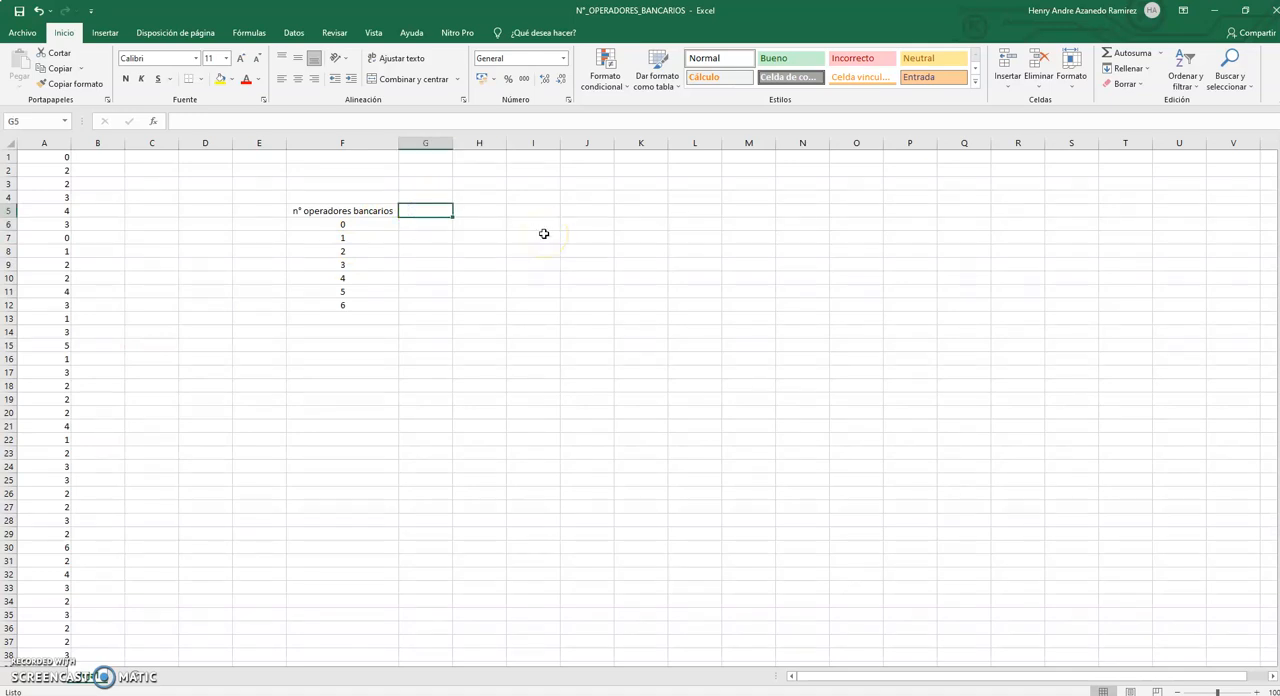
type("fi")
left_click(400, 303)
left_click(423, 211)
left_click(297, 78)
left_click(514, 234)
Apply horizontal centering to the whole fi column range G5:G12 and select cell G6.
left_click_drag(447, 211, 443, 303)
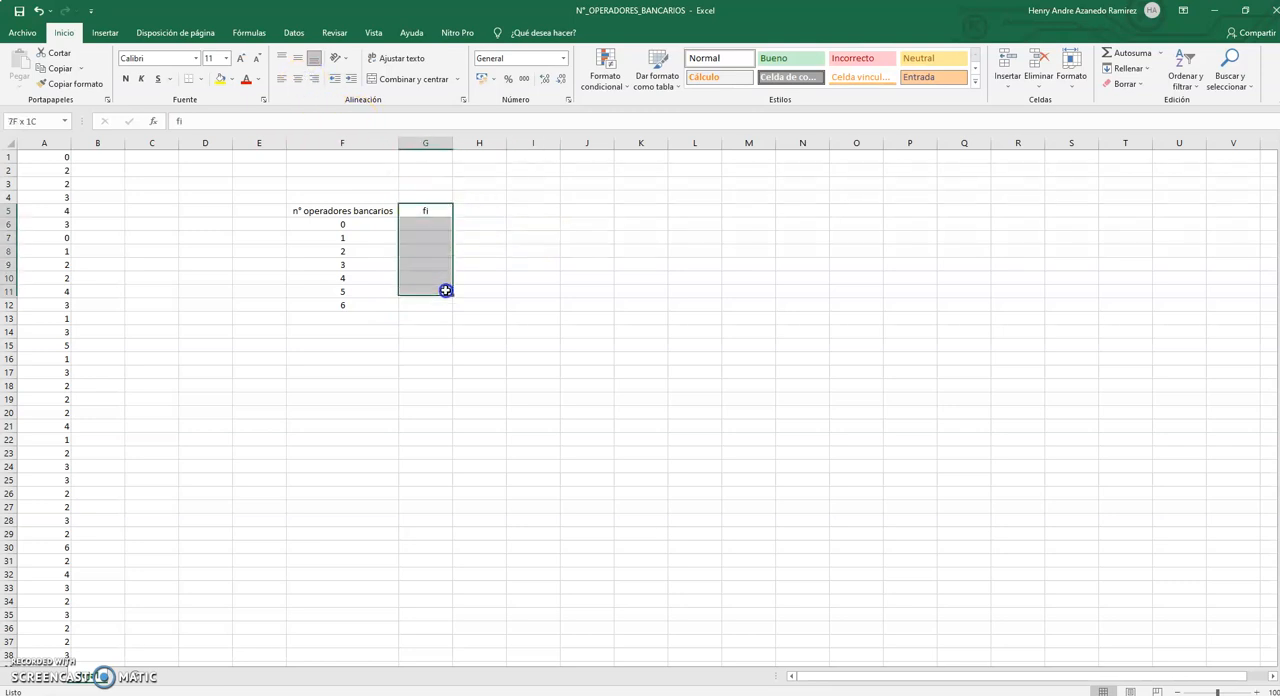
left_click(297, 78)
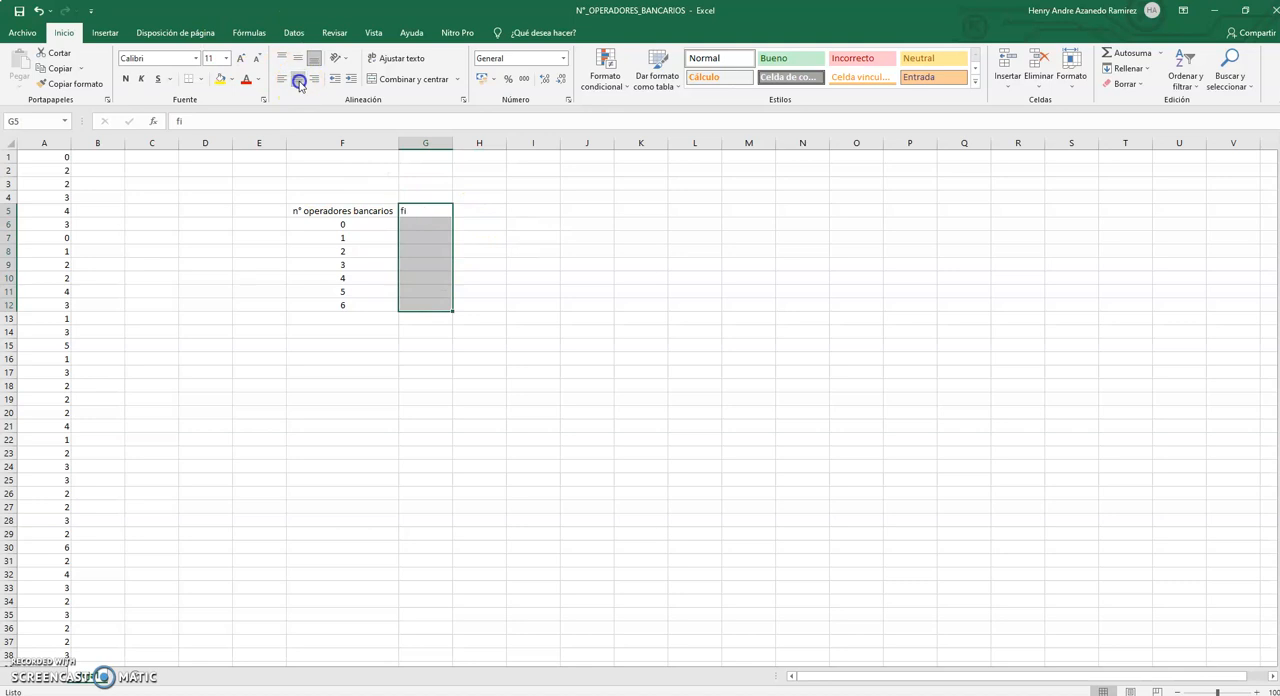
left_click(297, 78)
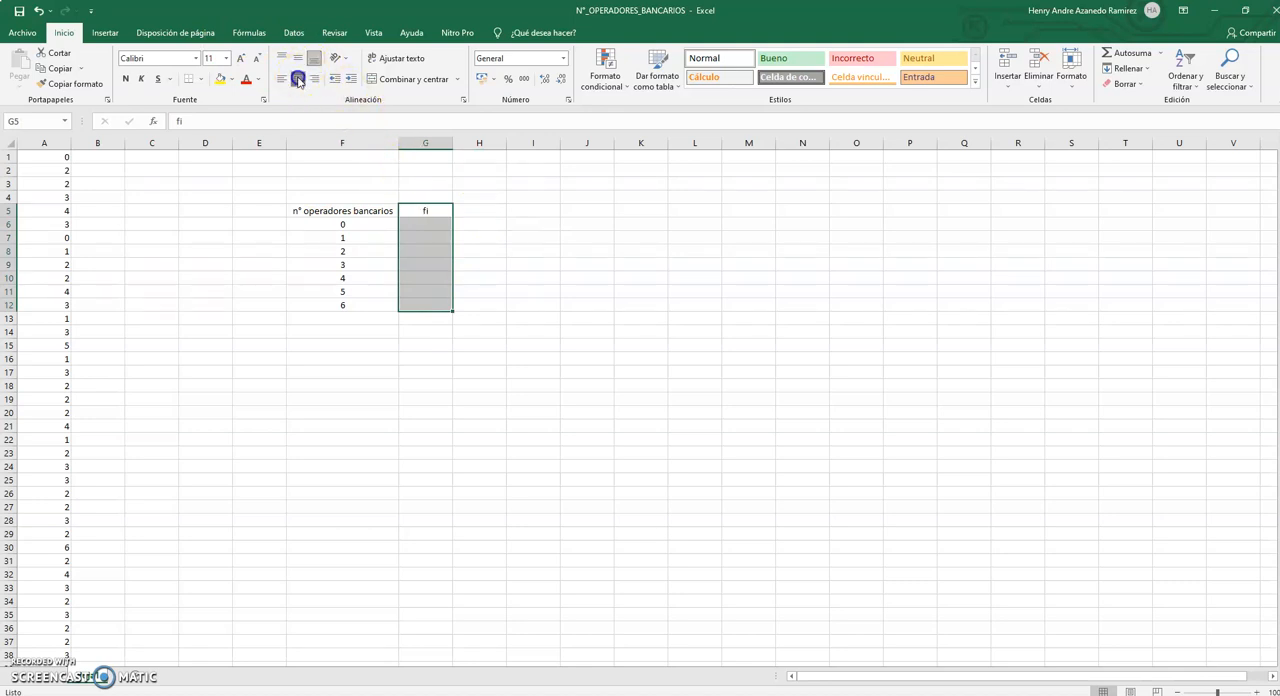
left_click(420, 222)
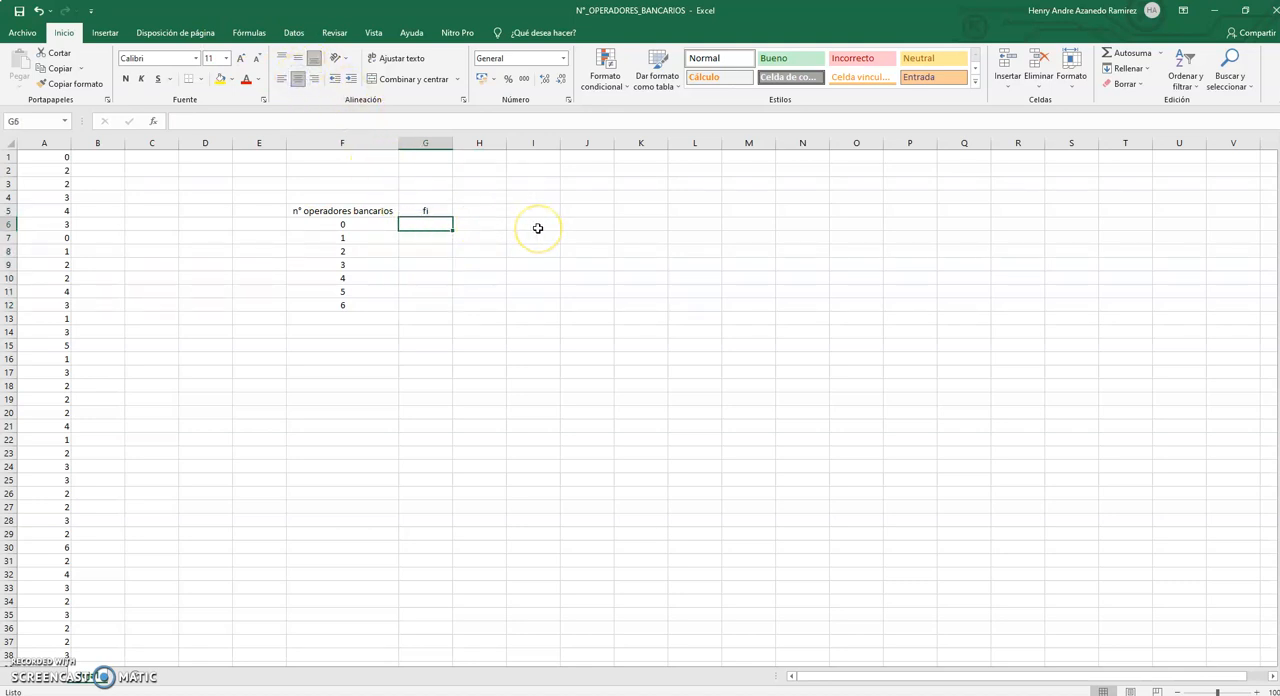
Enter the formula =CONTAR.SI($A$1:$A$50;F6) in G6, with the data range locked as an absolute reference.
type("=con")
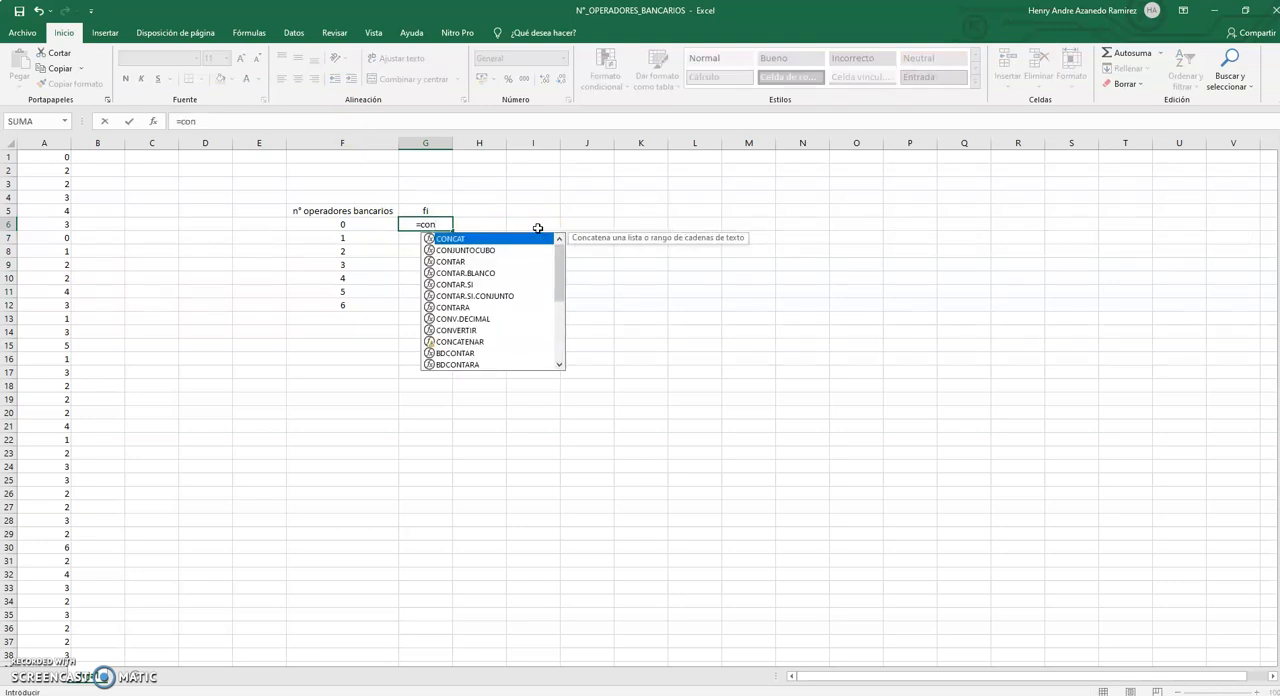
double_click(466, 284)
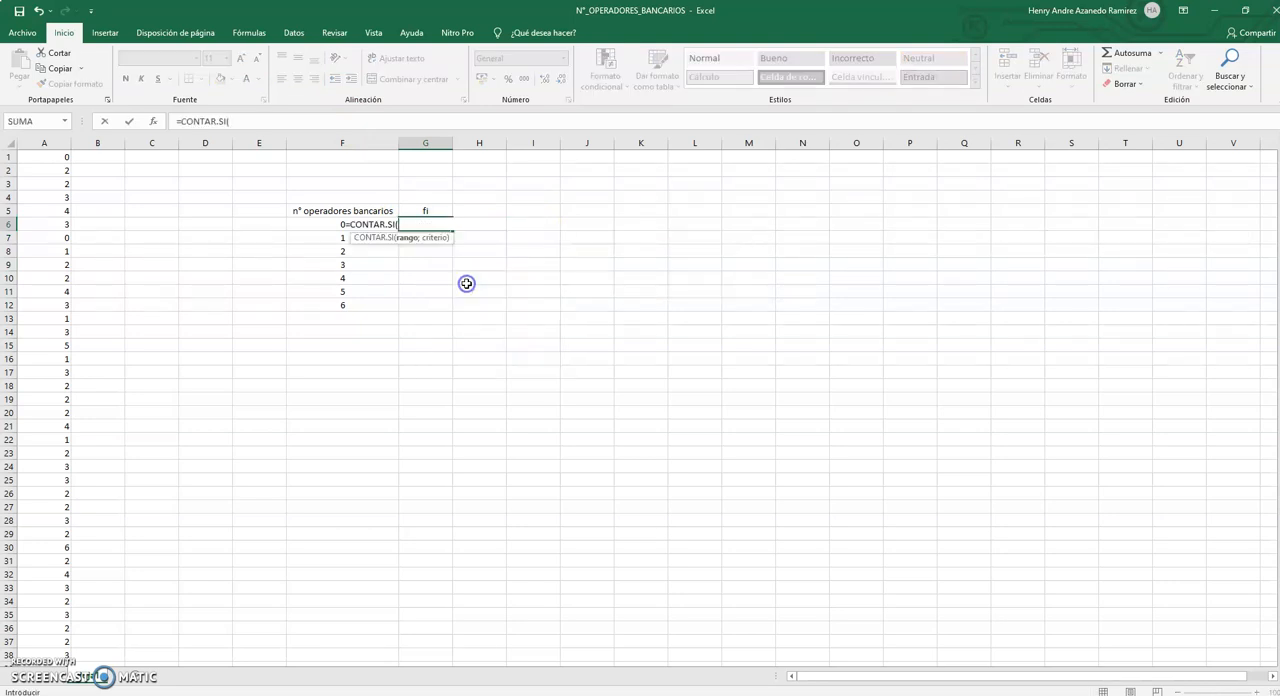
left_click_drag(57, 157, 50, 643)
scroll(335, 318, "up", 5)
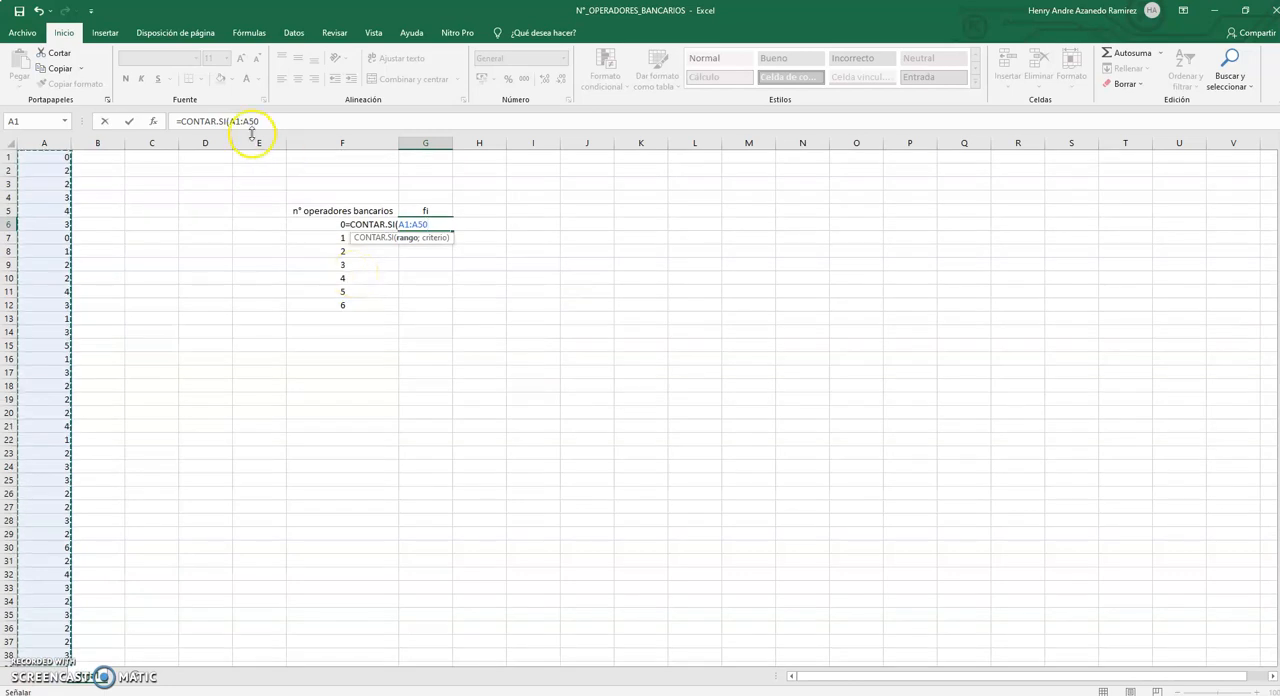
left_click_drag(231, 120, 259, 121)
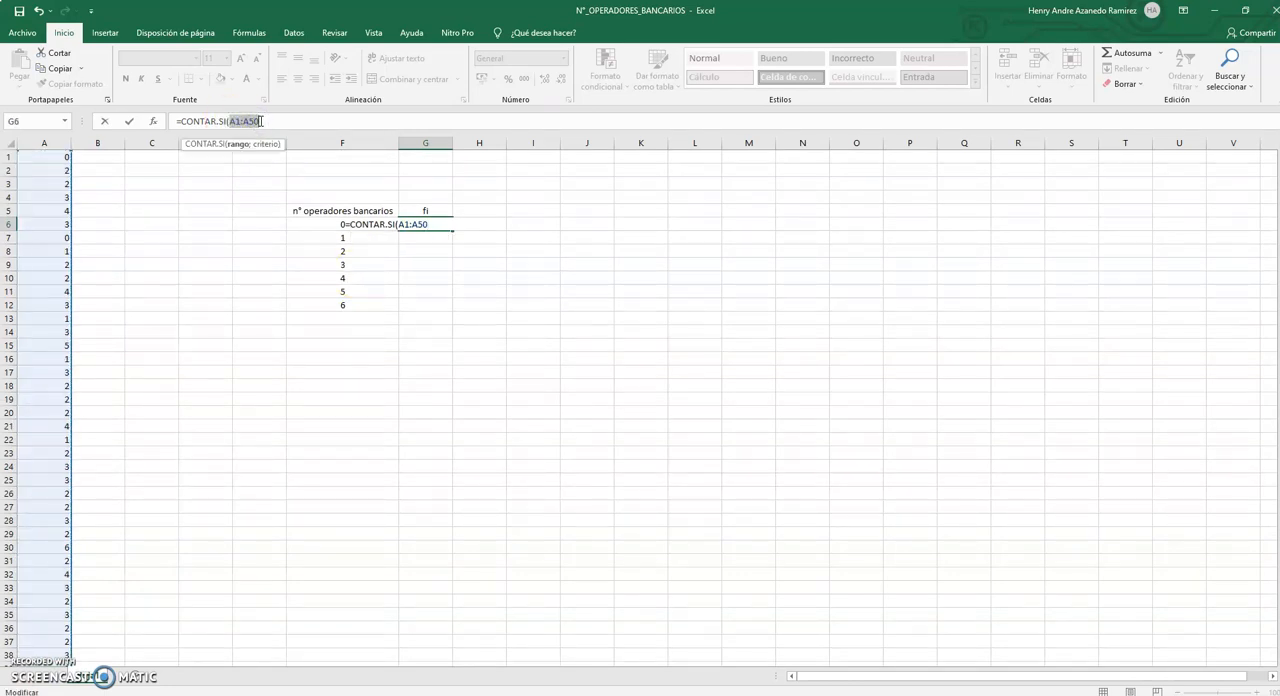
key("F4")
left_click(291, 120)
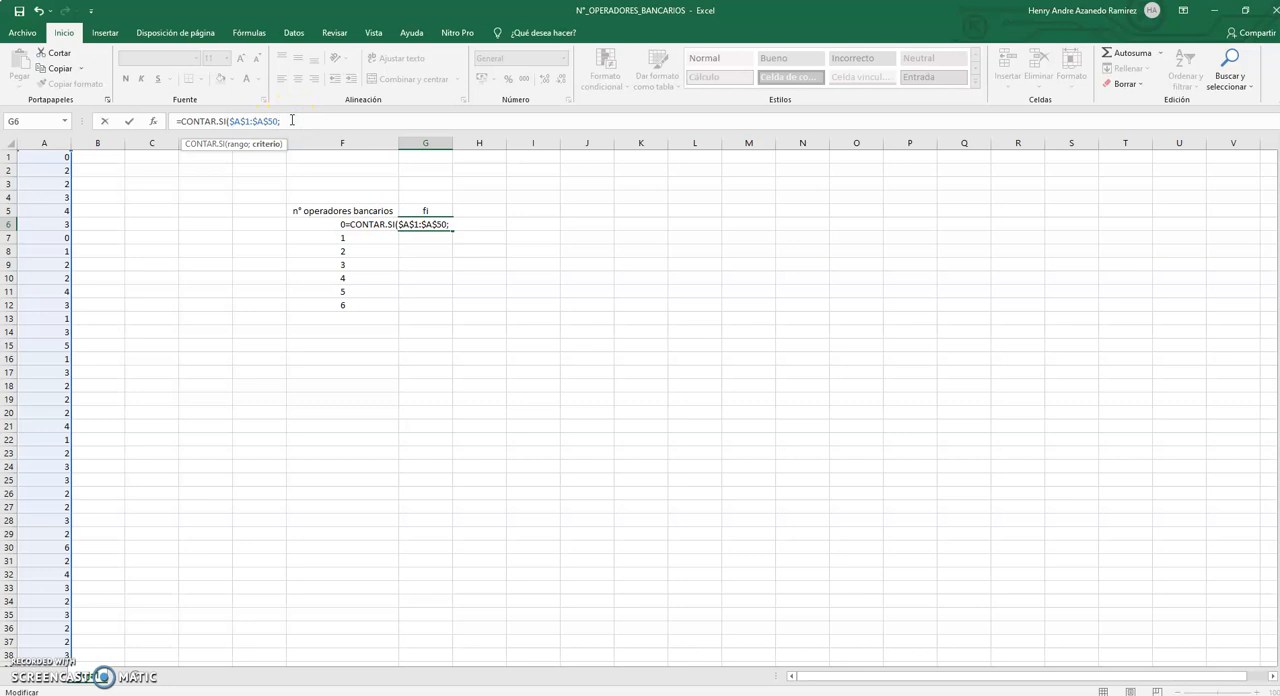
left_click(308, 226)
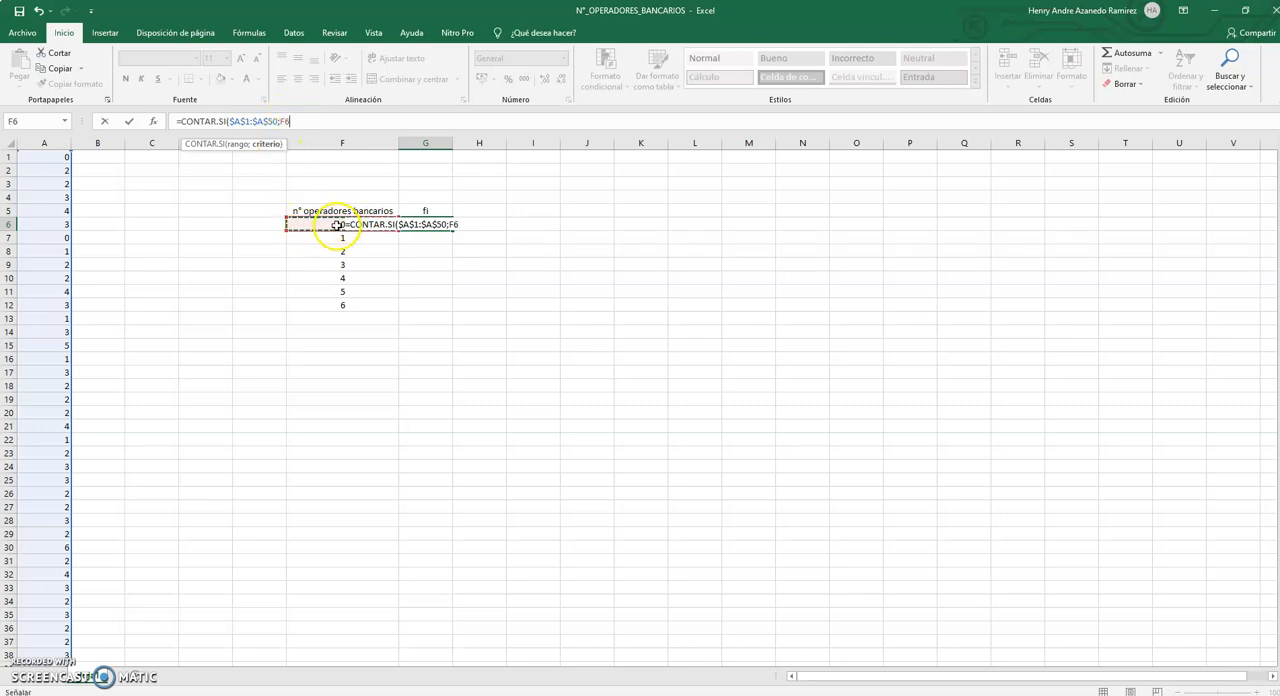
type(")")
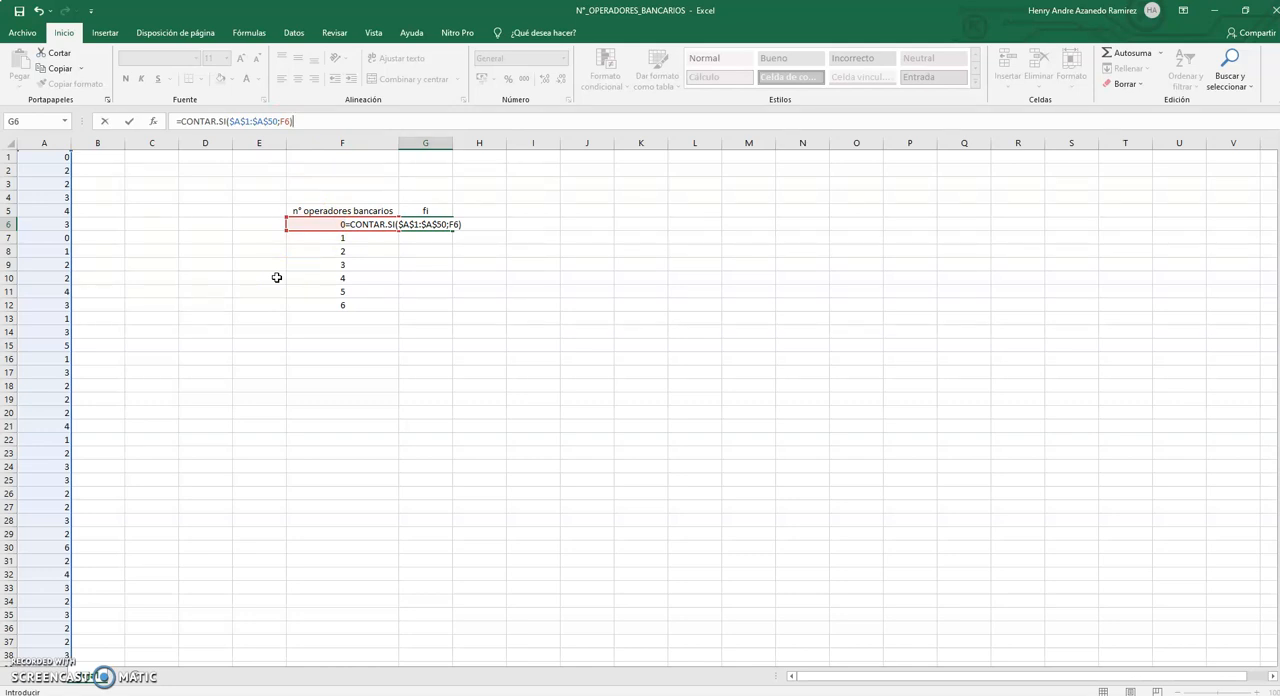
key("Return")
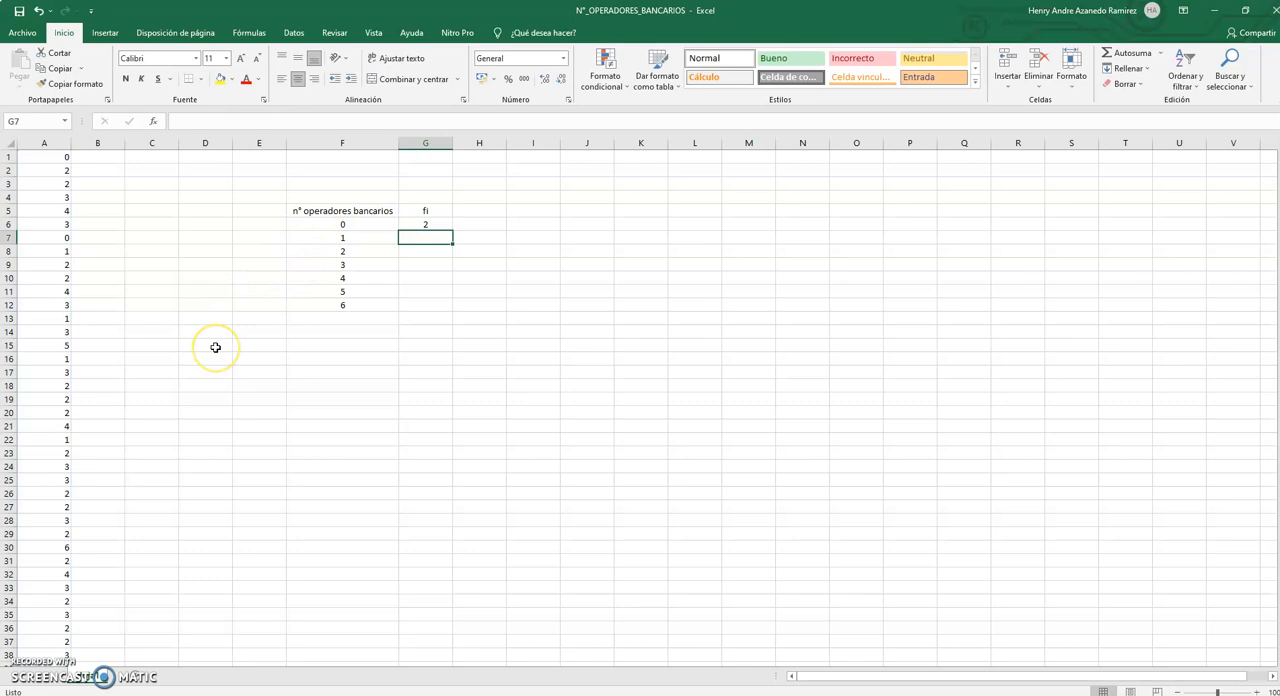
Check the zeros in column A against the count in G6 and fill the formula down to G12.
left_click(44, 157)
left_click(40, 237)
scroll(29, 394, "down", 1)
scroll(29, 394, "down", 4)
scroll(29, 394, "up", 5)
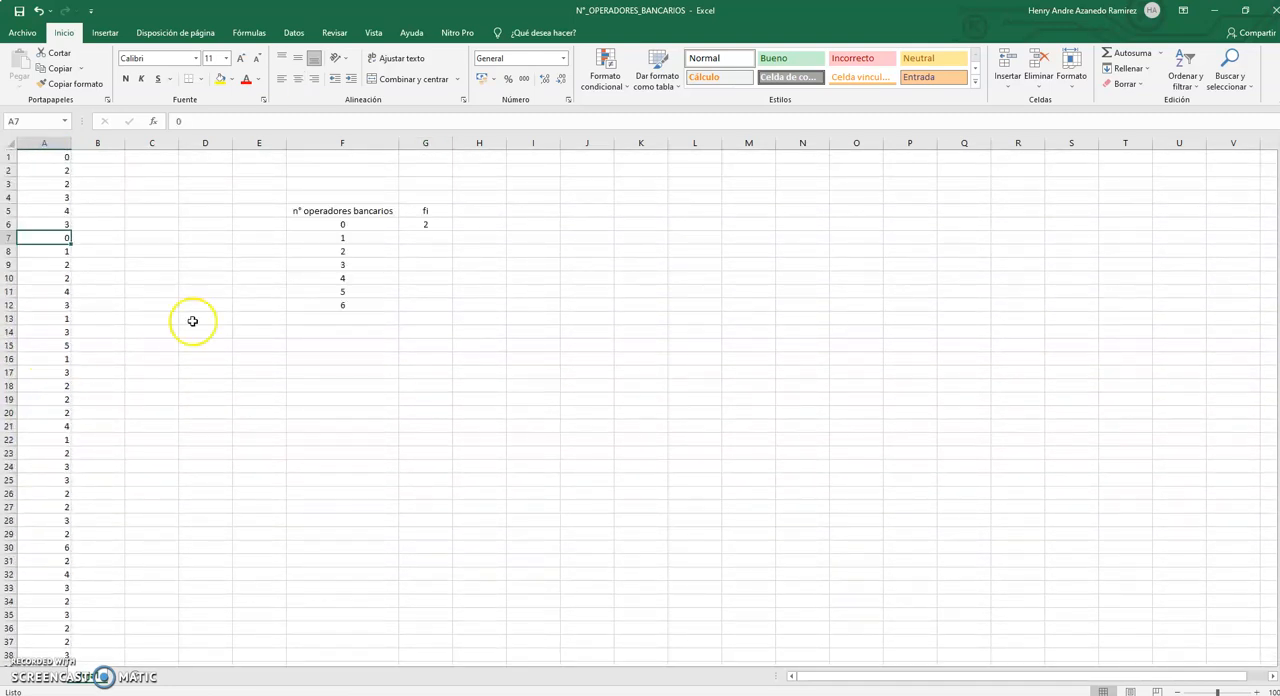
left_click(445, 224)
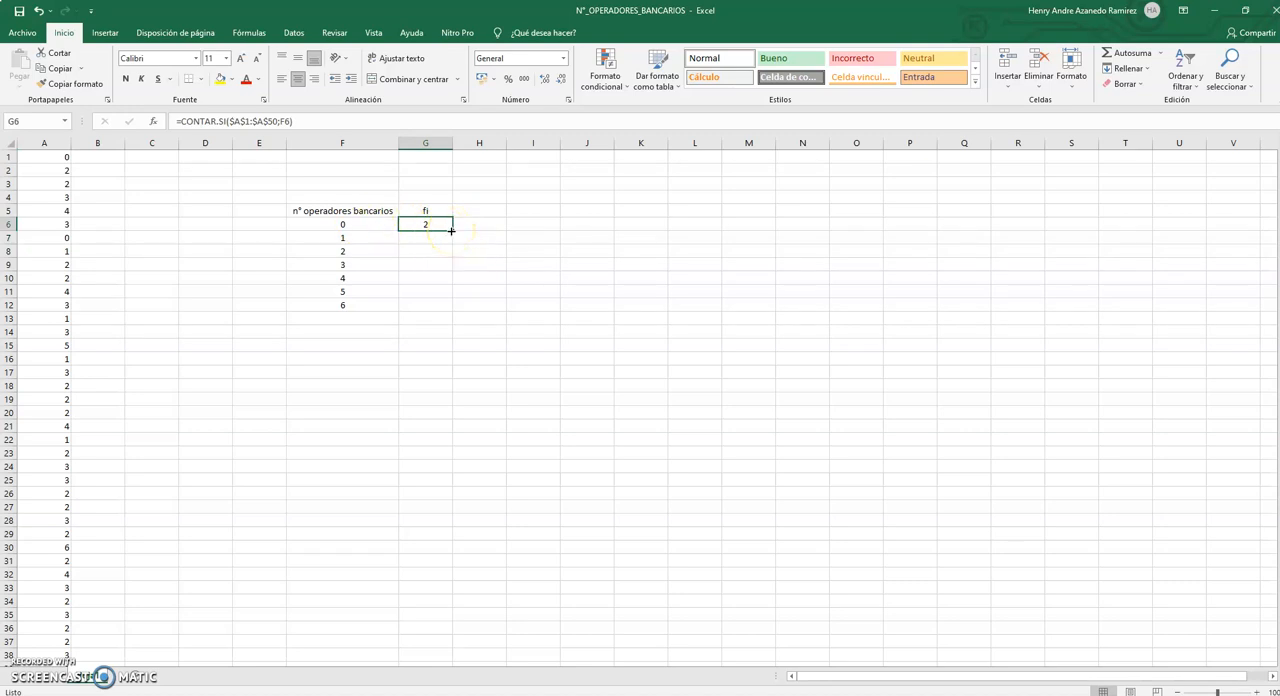
left_click_drag(451, 230, 445, 313)
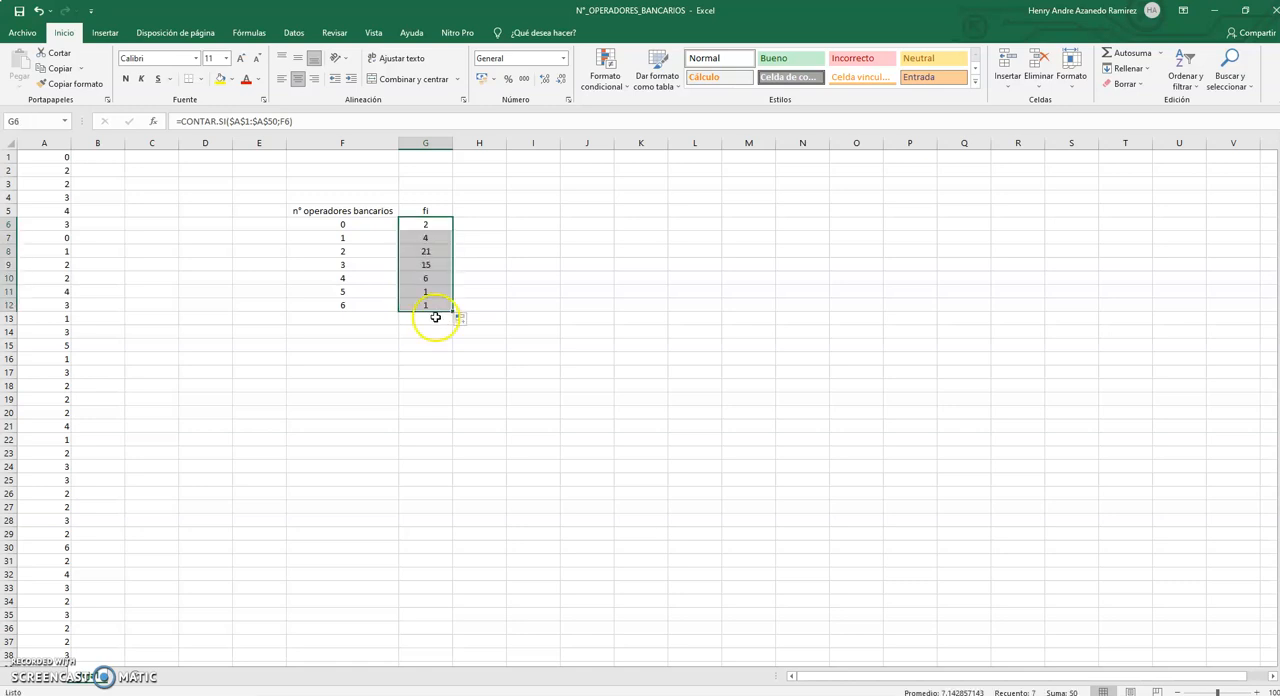
Review the frequencies in G7:G9 for the values 1, 2 and 3 and their references to column F.
left_click(435, 317)
left_click(437, 237)
left_click(371, 238)
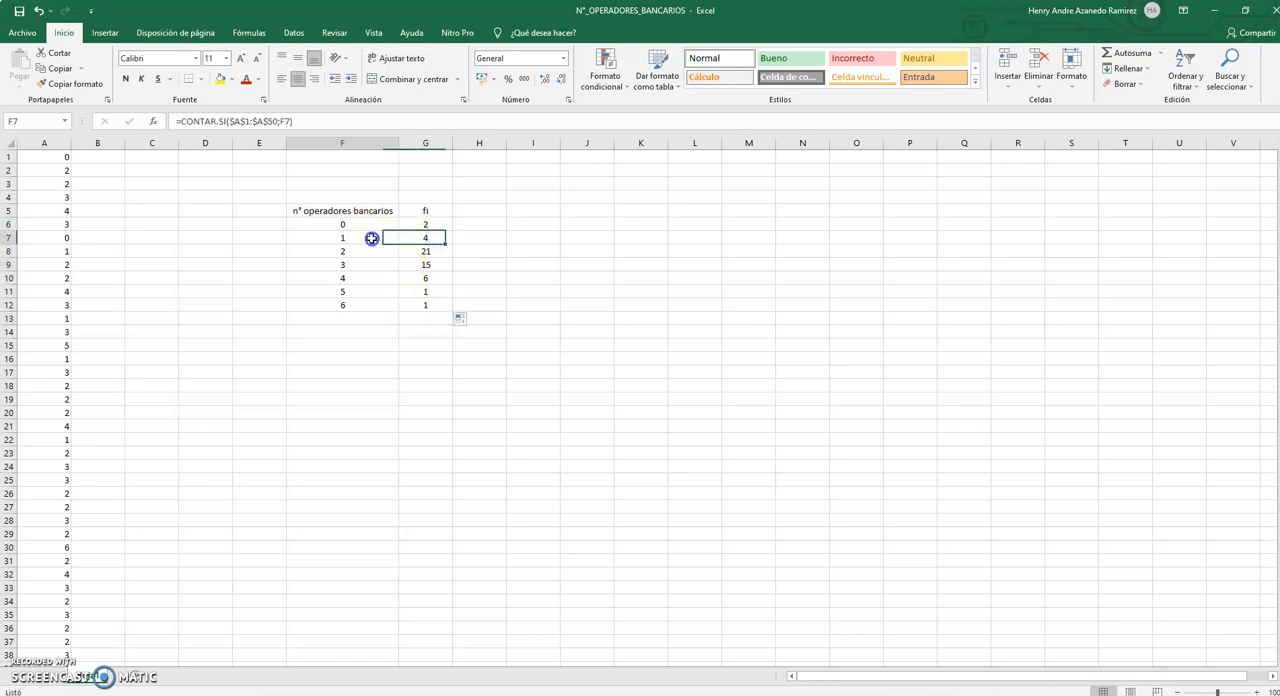
left_click(438, 250)
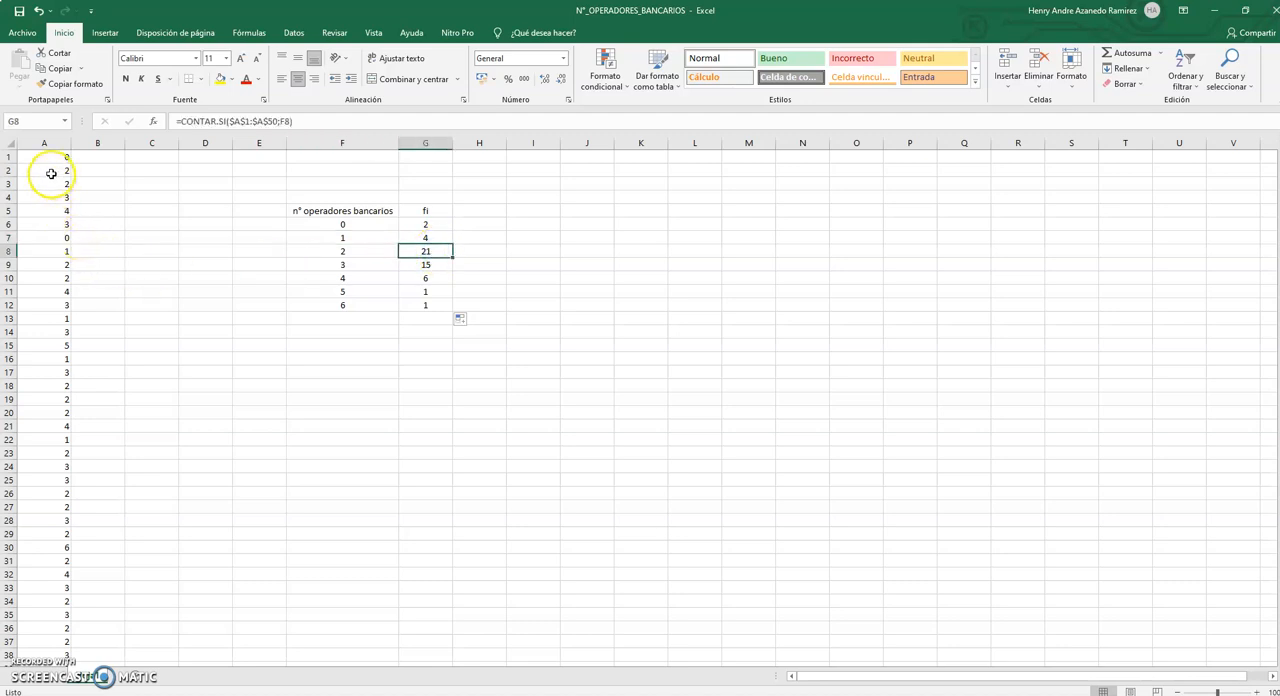
left_click(426, 264)
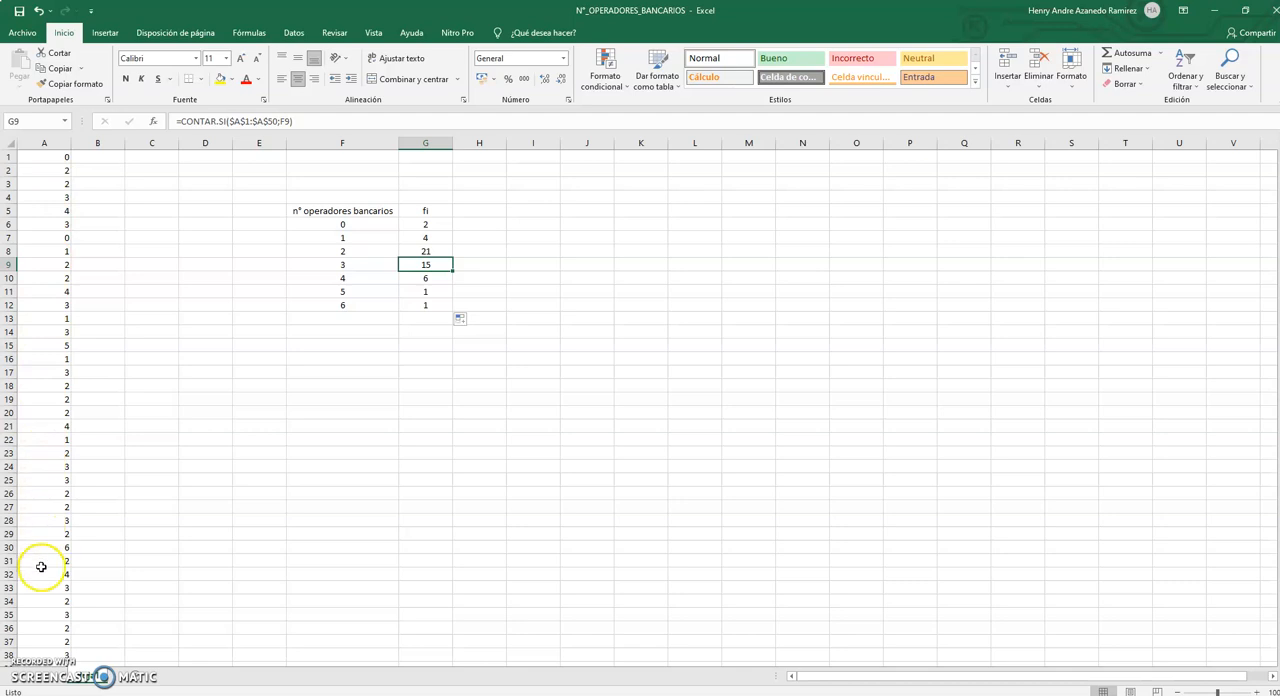
Check the frequency in G10 by locating the occurrences of the value 4 throughout column A.
left_click(440, 277)
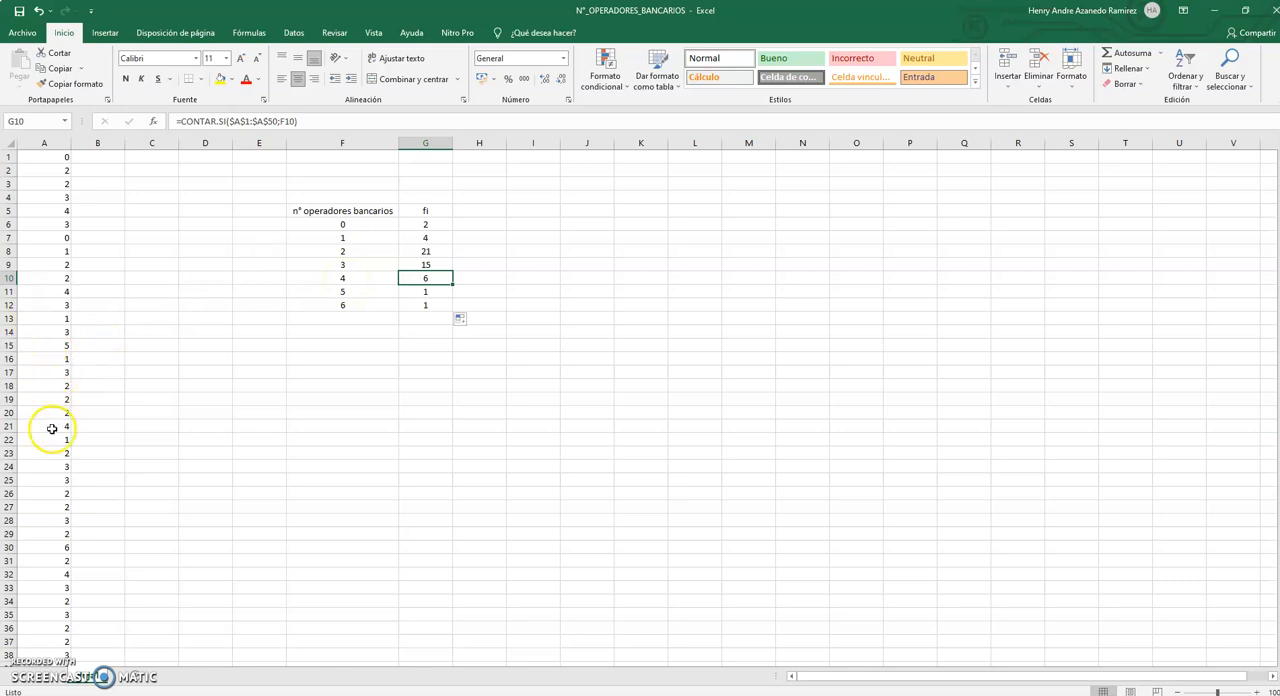
left_click(381, 278)
left_click(410, 278)
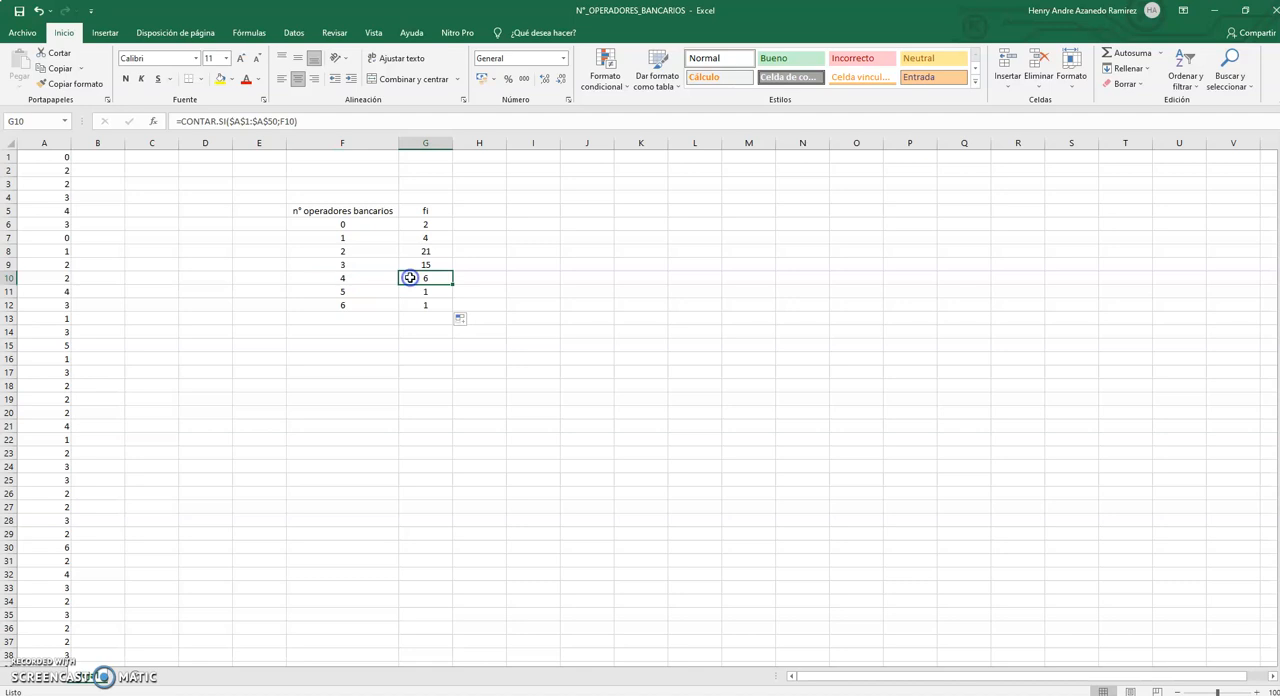
left_click(47, 208)
left_click(40, 290)
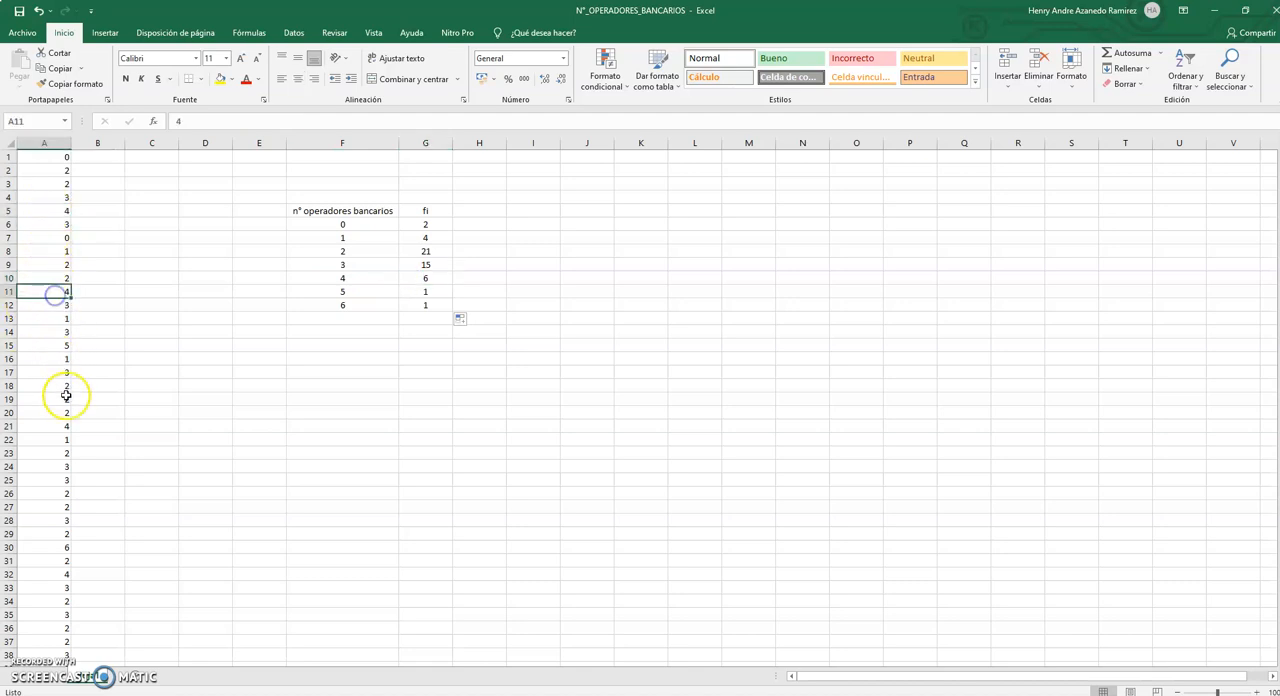
left_click(44, 425)
left_click(40, 572)
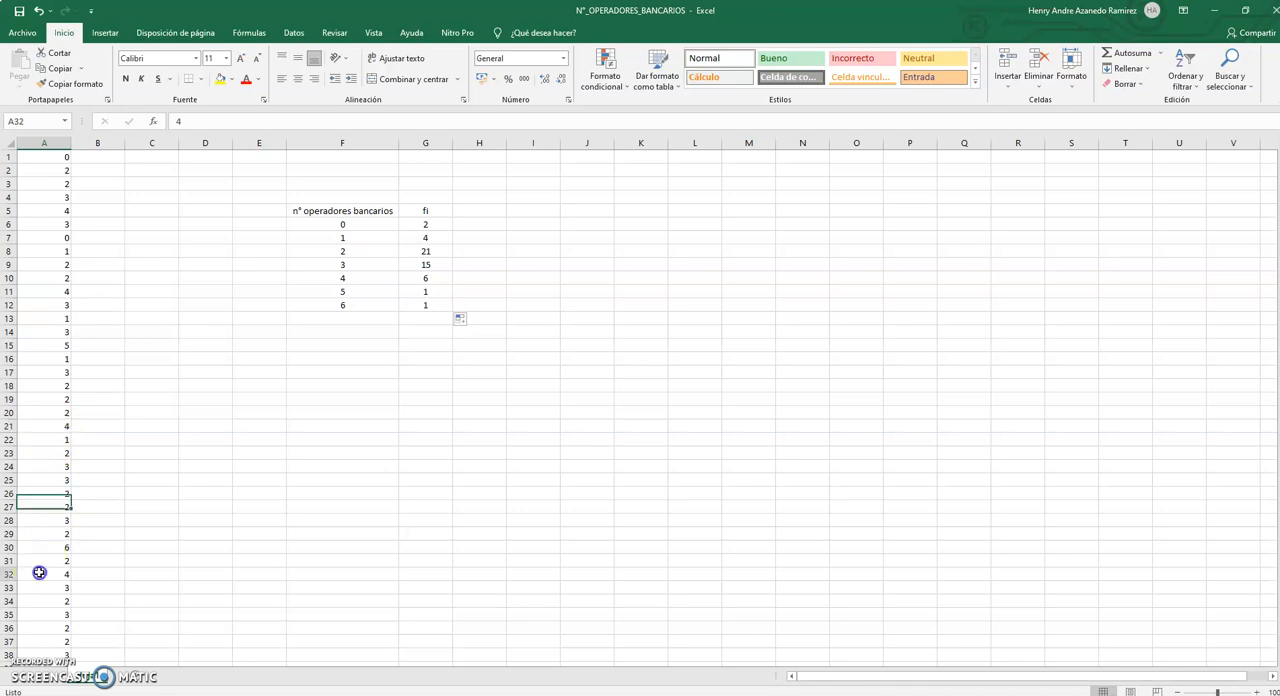
scroll(40, 571, "down", 5)
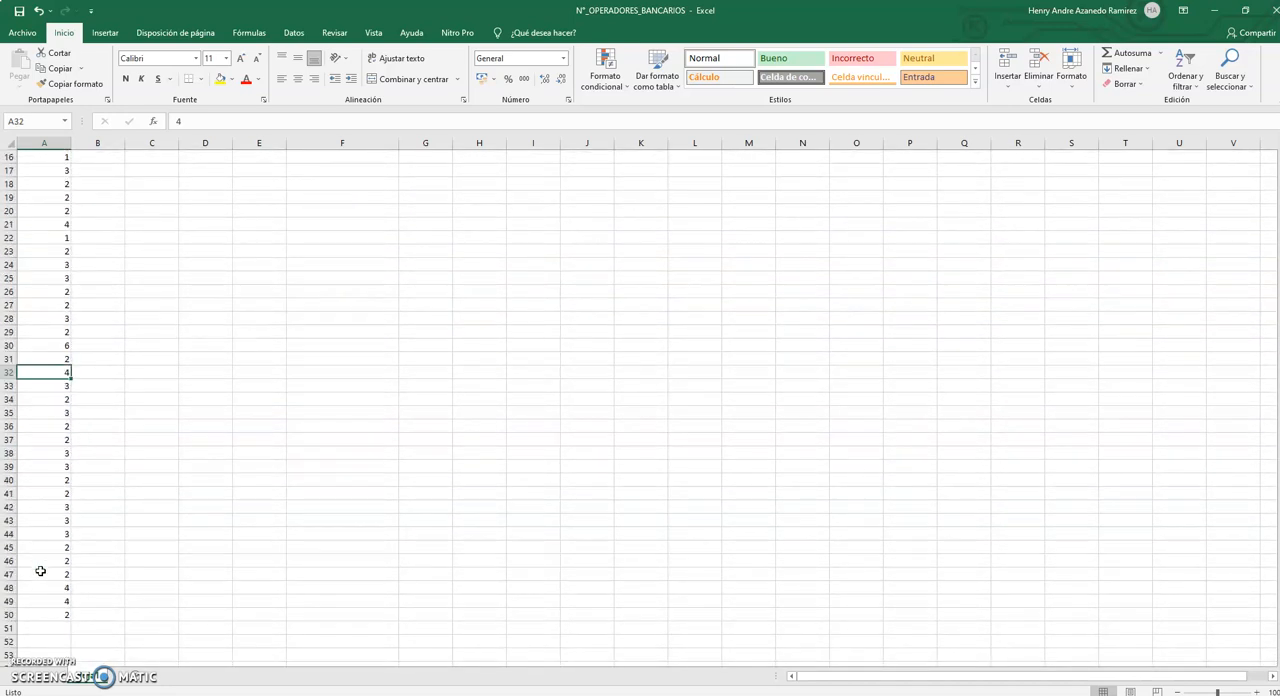
left_click(44, 601)
scroll(308, 440, "up", 3)
scroll(308, 440, "up", 2)
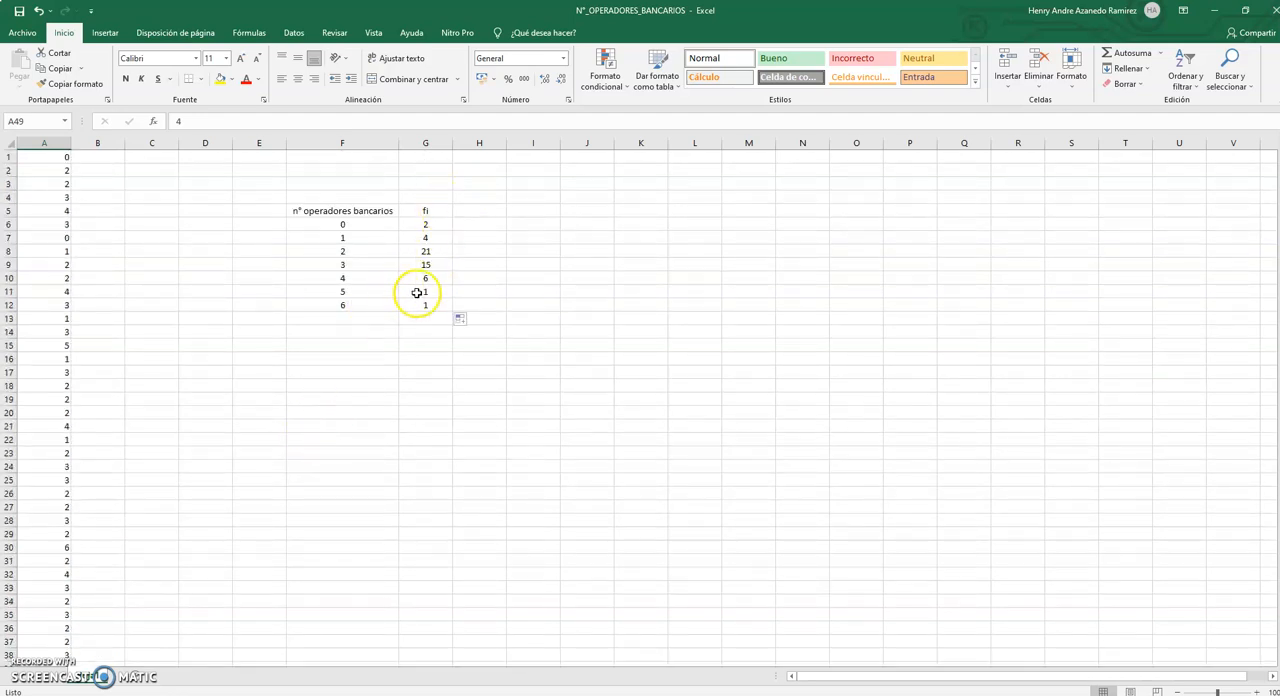
Locate the values 5 and 6 in column A to verify their frequencies in G11 and G12.
scroll(68, 480, "down", 1)
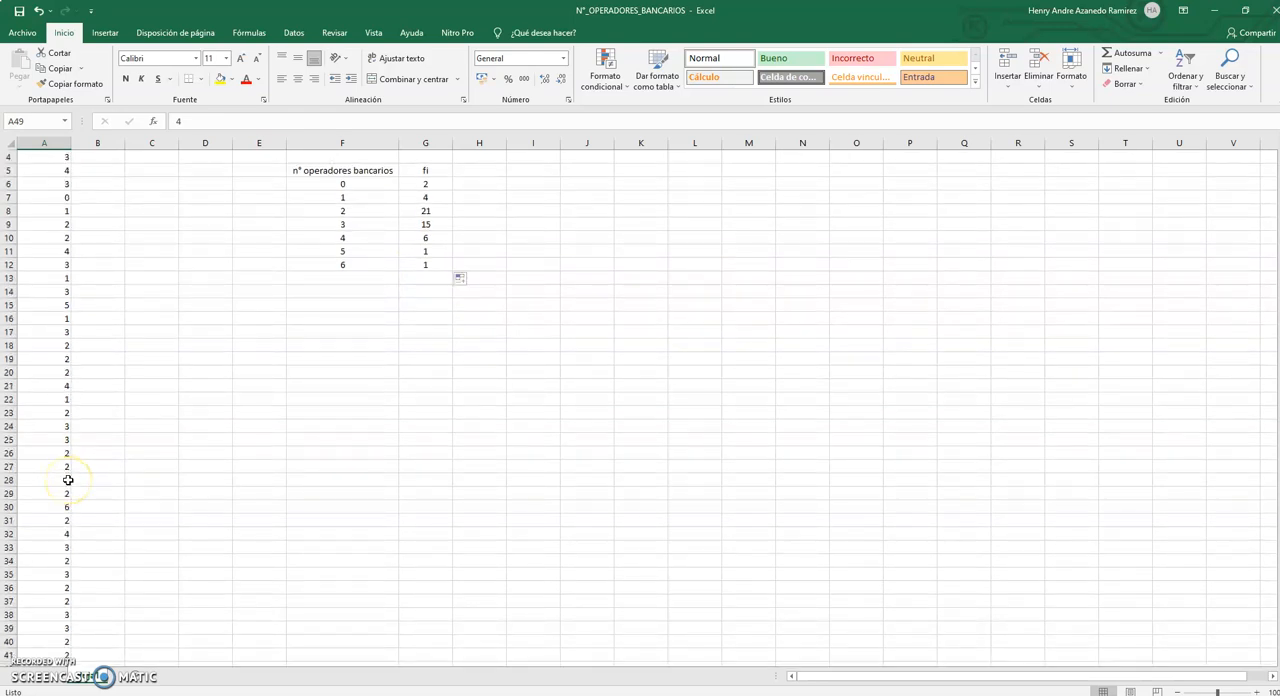
left_click(50, 304)
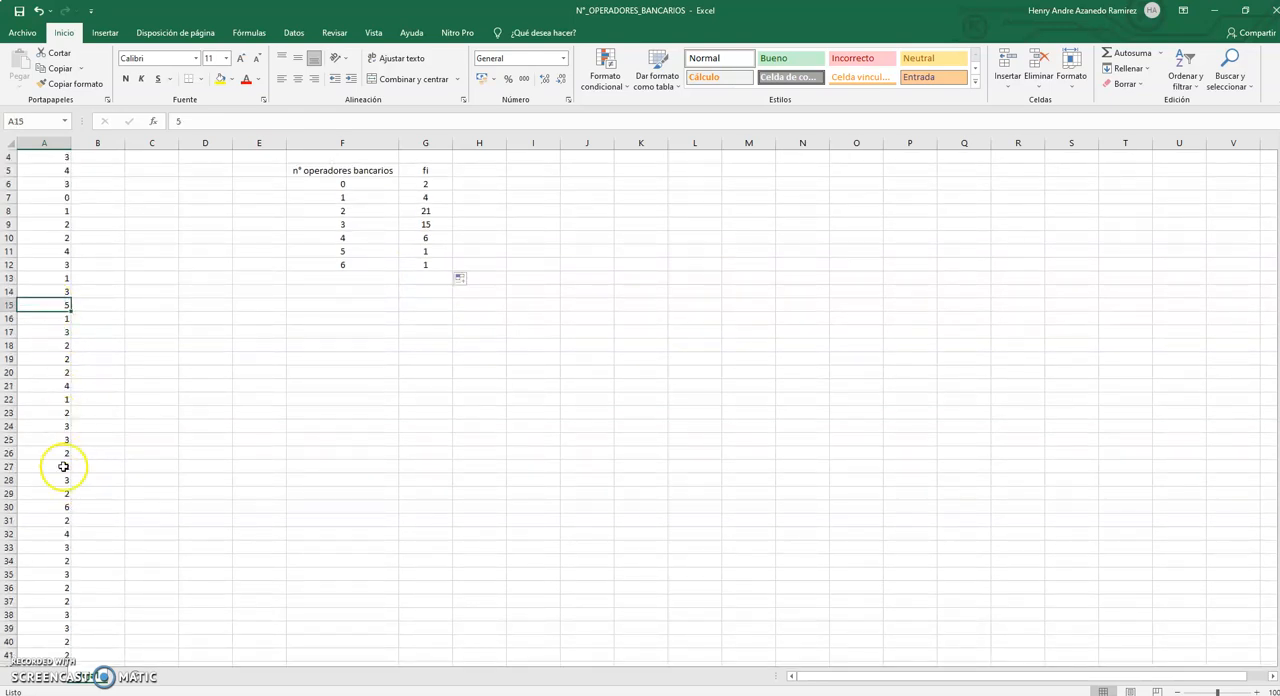
left_click(58, 507)
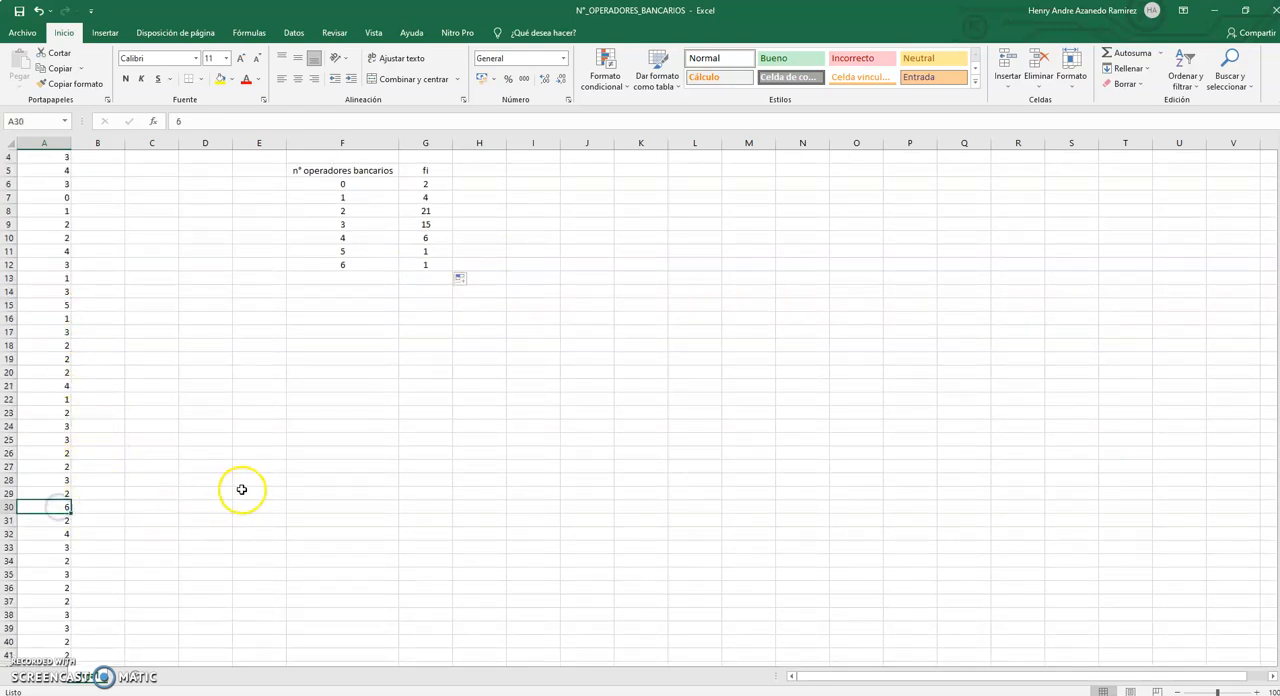
scroll(391, 291, "up", 1)
Total the fi frequencies G6:G12 in cell G13 with AutoSum and select the total.
left_click(418, 318)
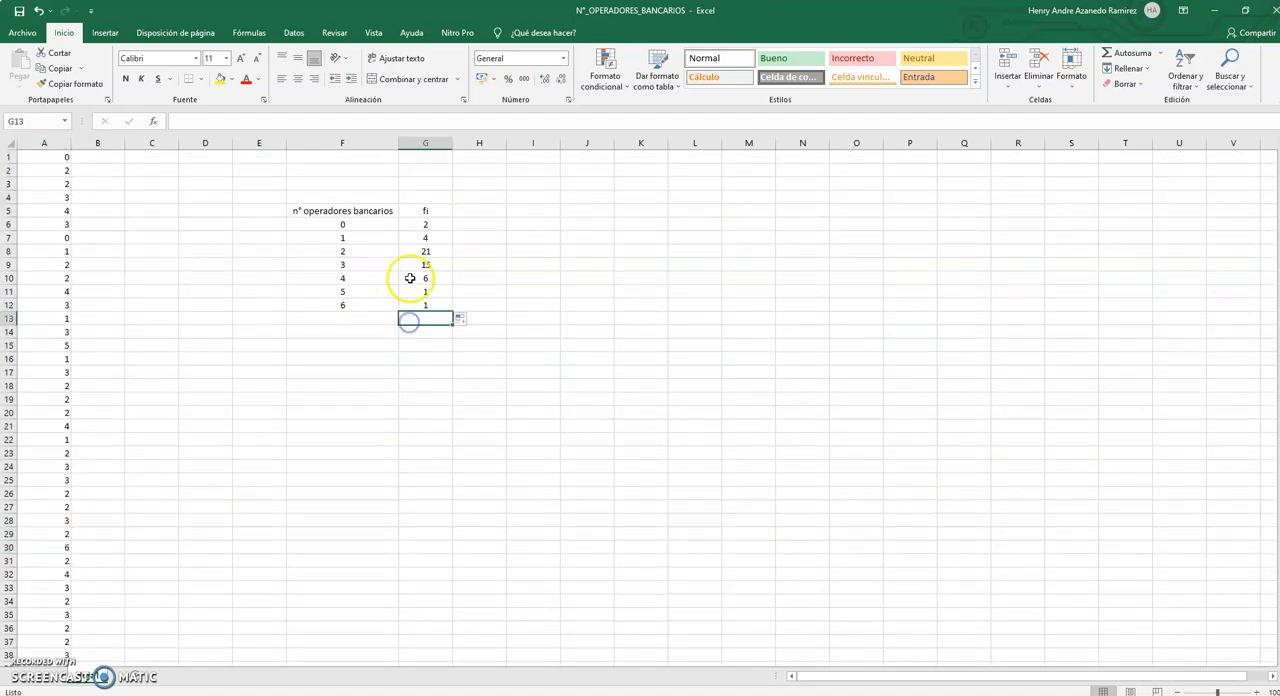
left_click(1140, 54)
key("Return")
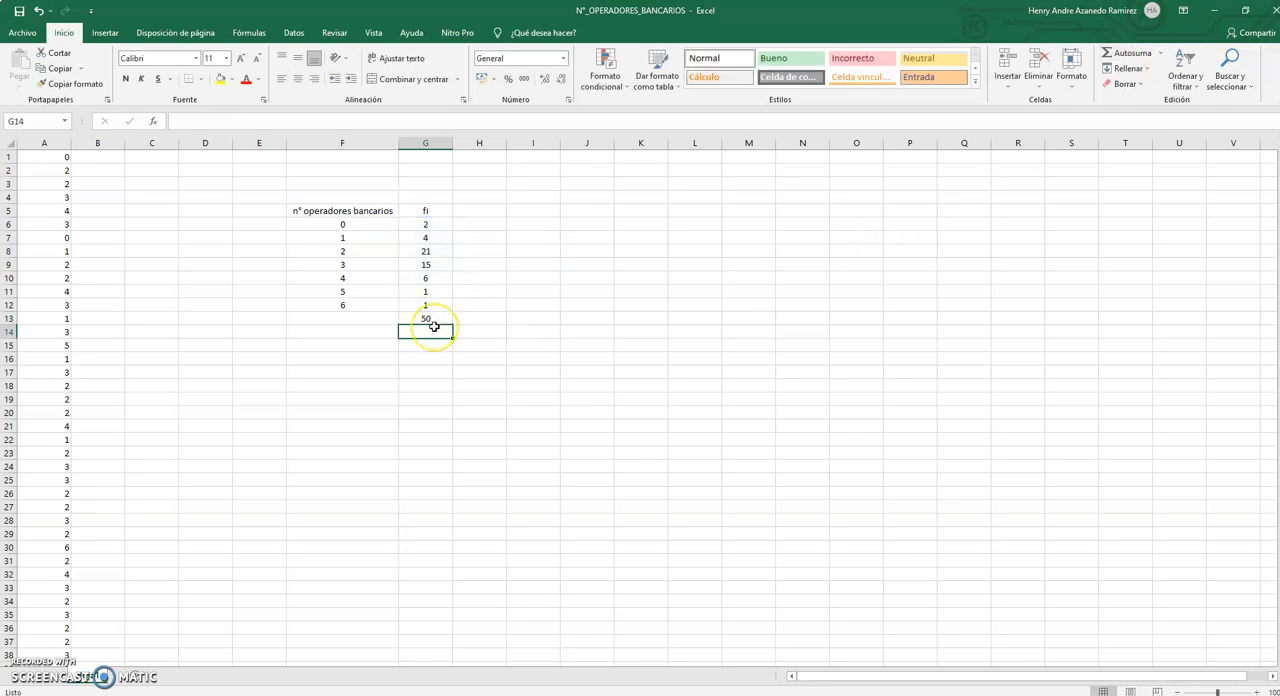
left_click(441, 319)
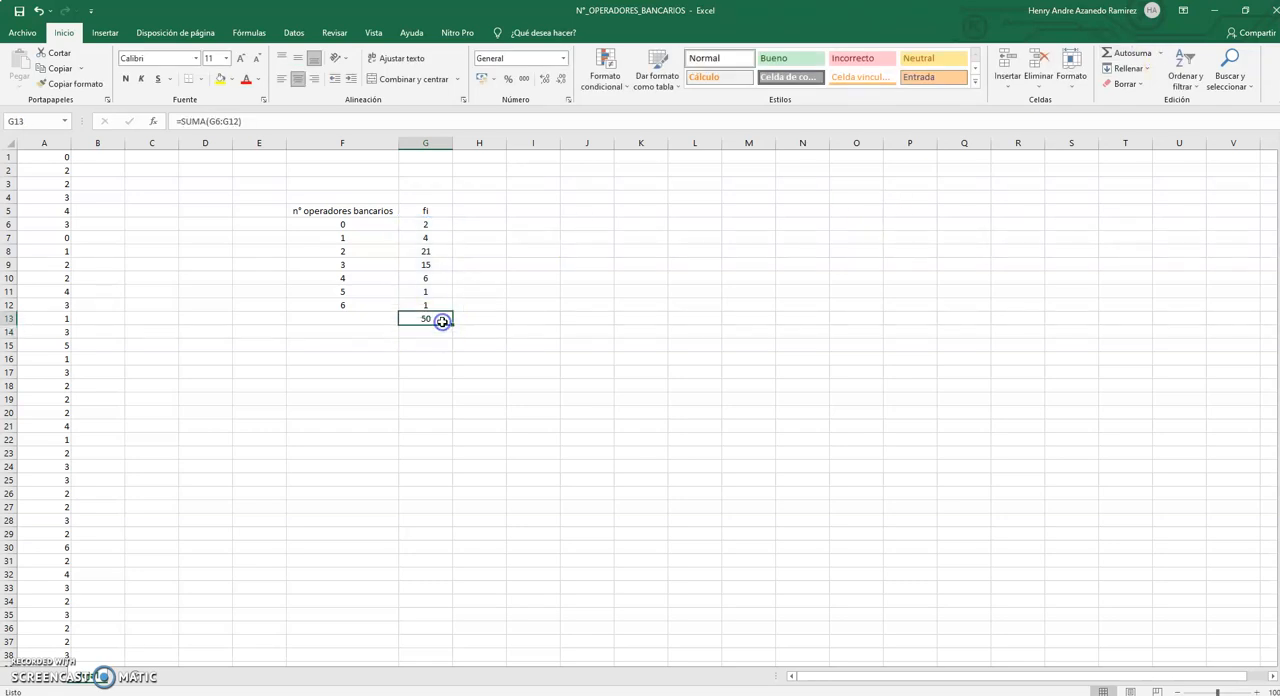
Enter the cumulative frequency header "Fi" in H5 and center the range H5:H12 horizontally.
left_click(470, 231)
left_click(480, 210)
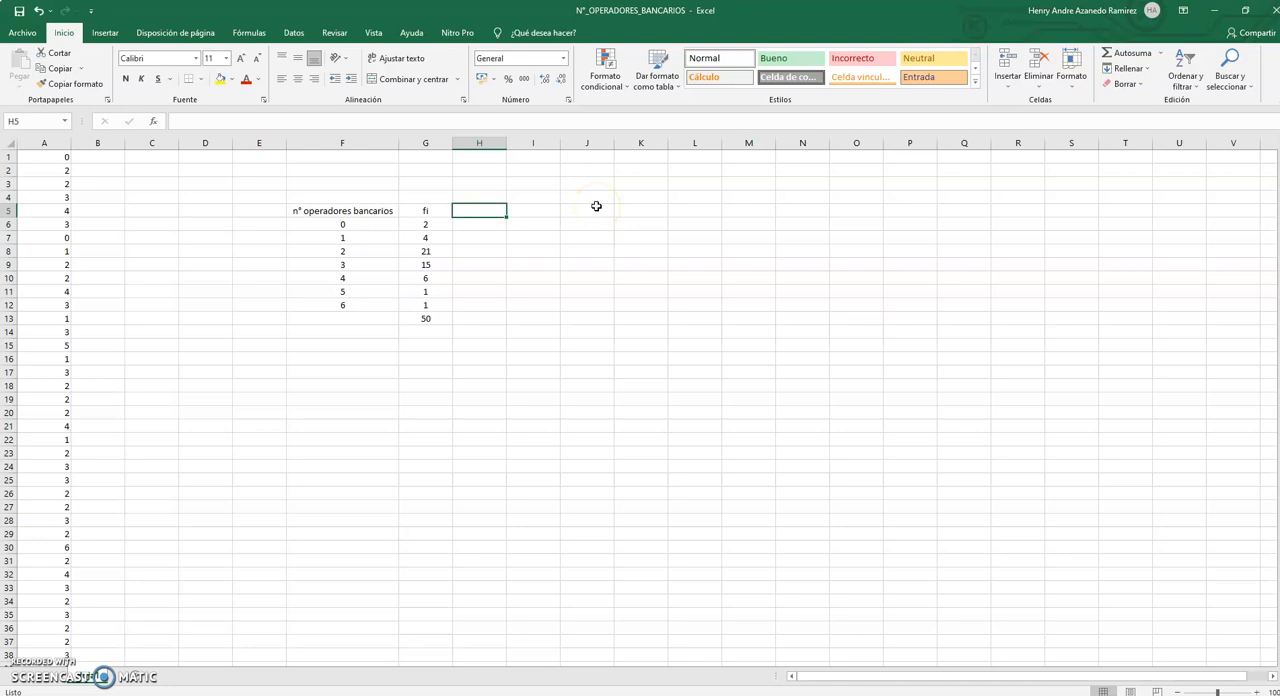
type("Fi")
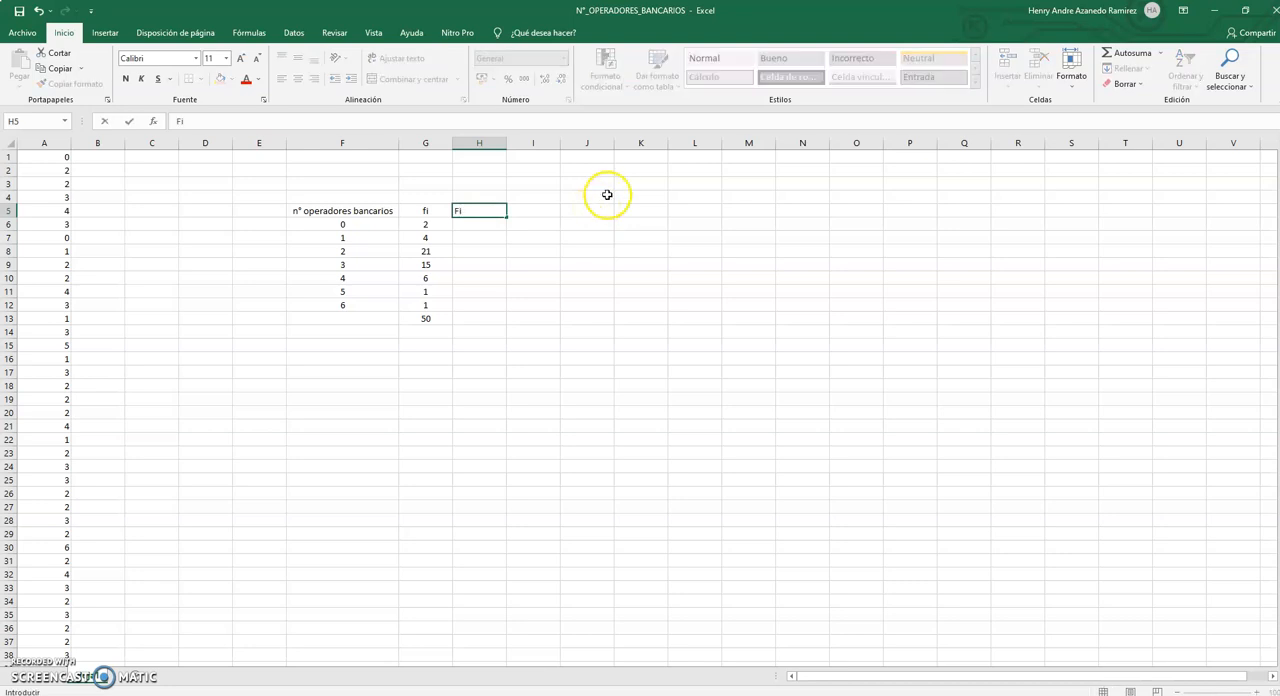
left_click(486, 224)
left_click(488, 210)
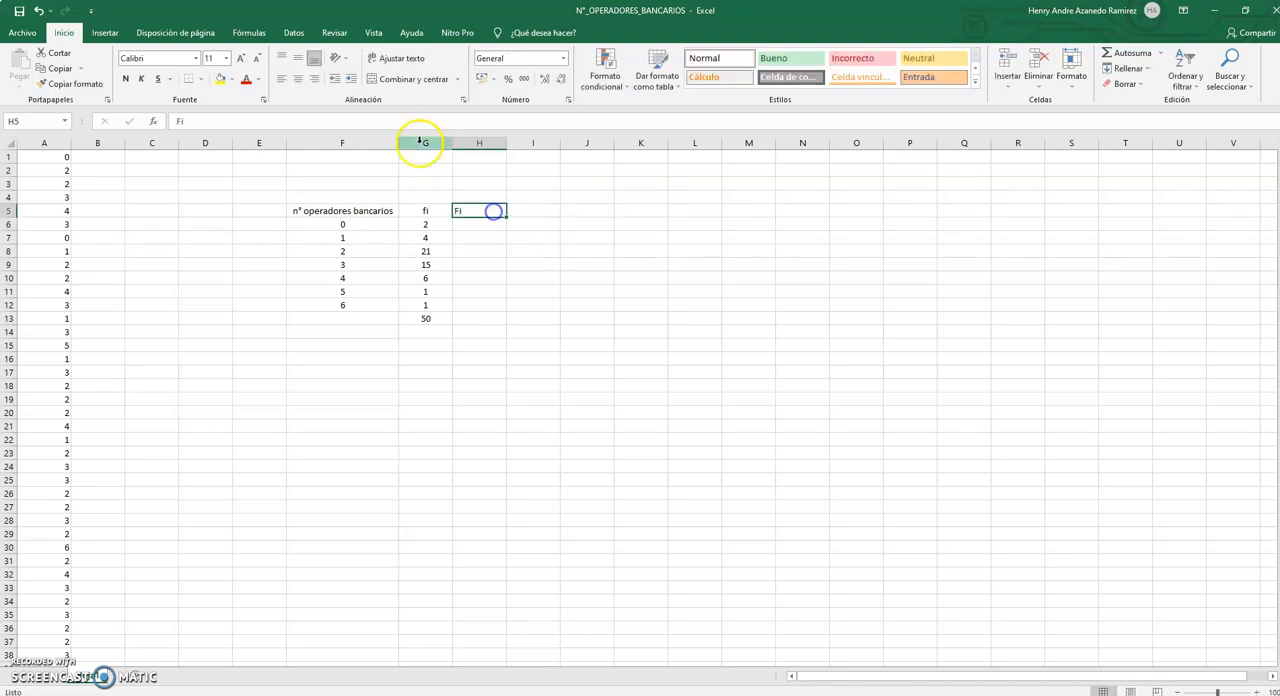
left_click(297, 78)
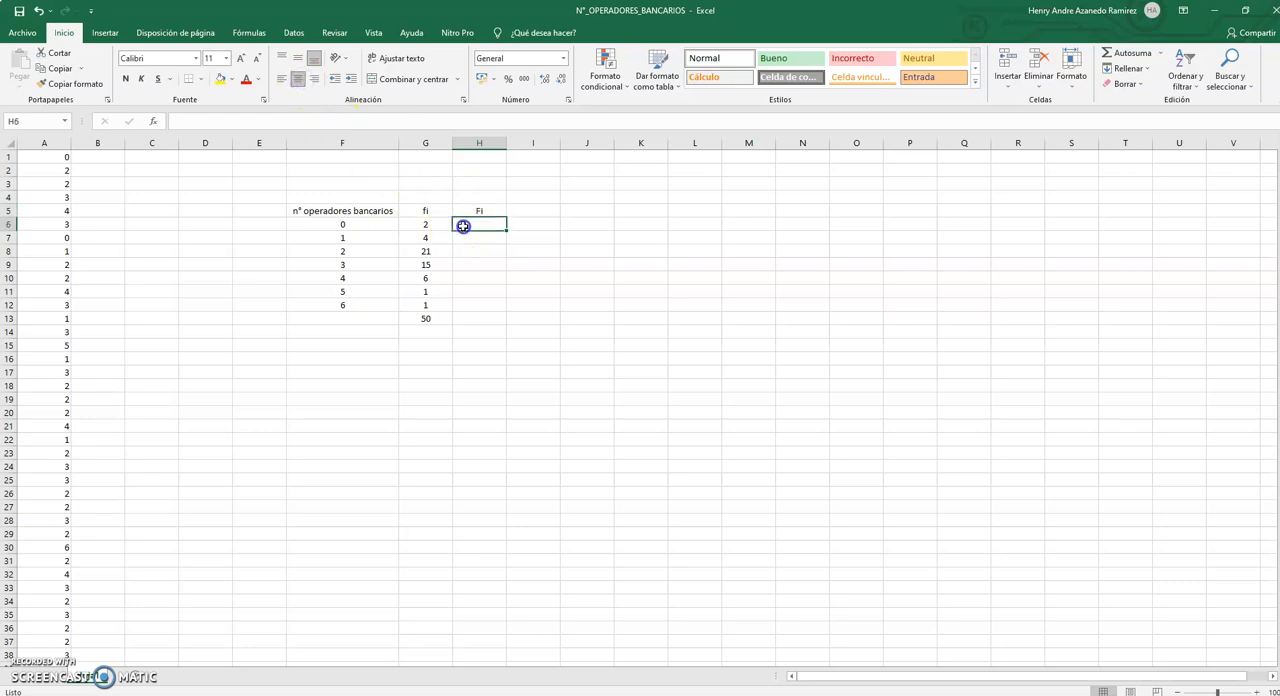
left_click_drag(478, 211, 484, 304)
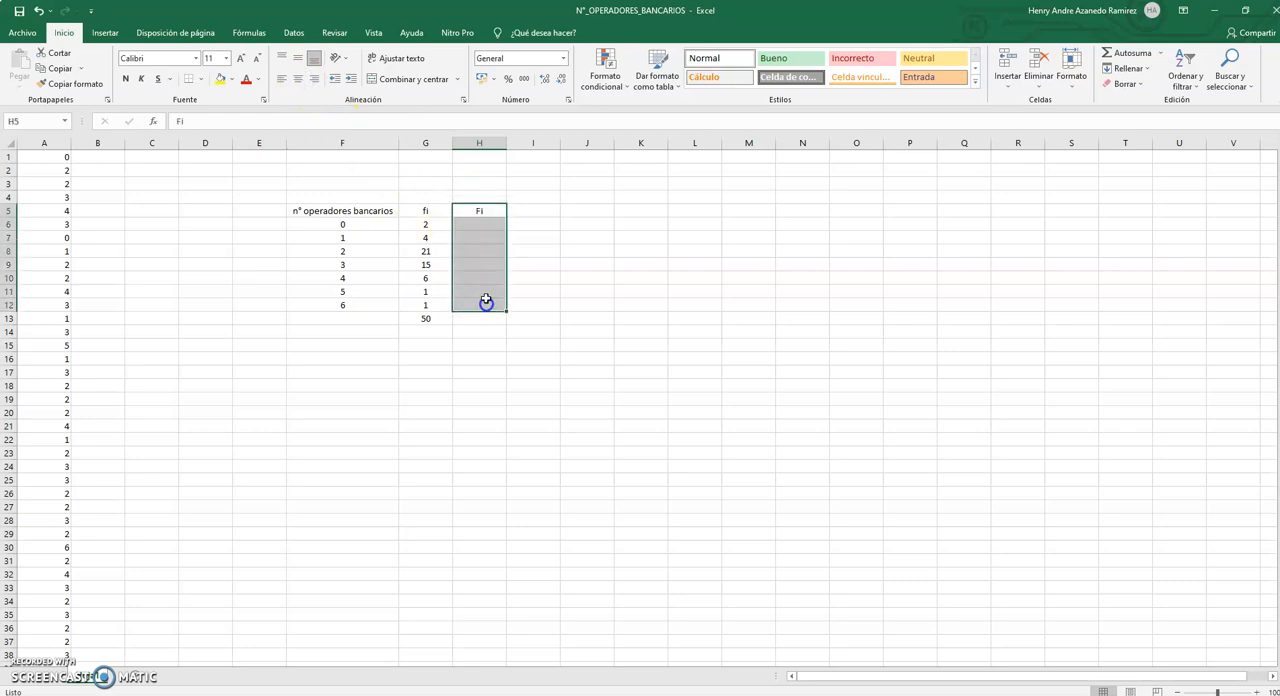
left_click(297, 78)
left_click(297, 78)
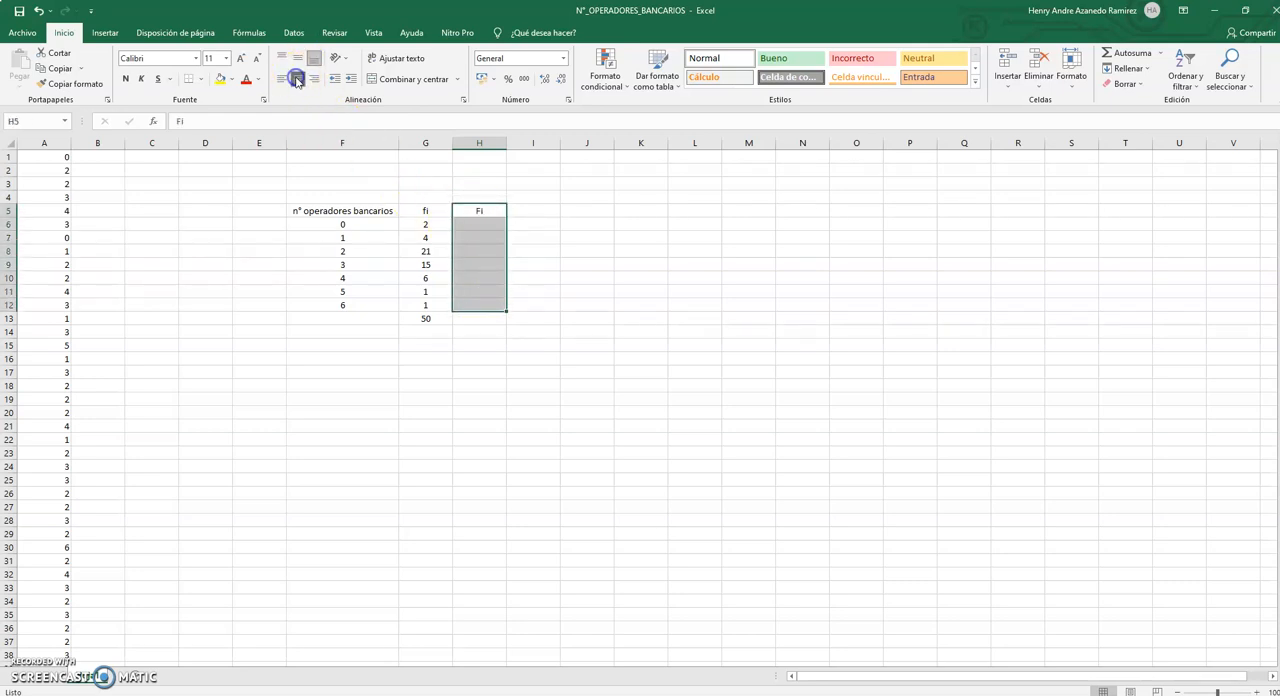
Enter the first cumulative frequency in H6 with the formula =G6.
left_click(498, 222)
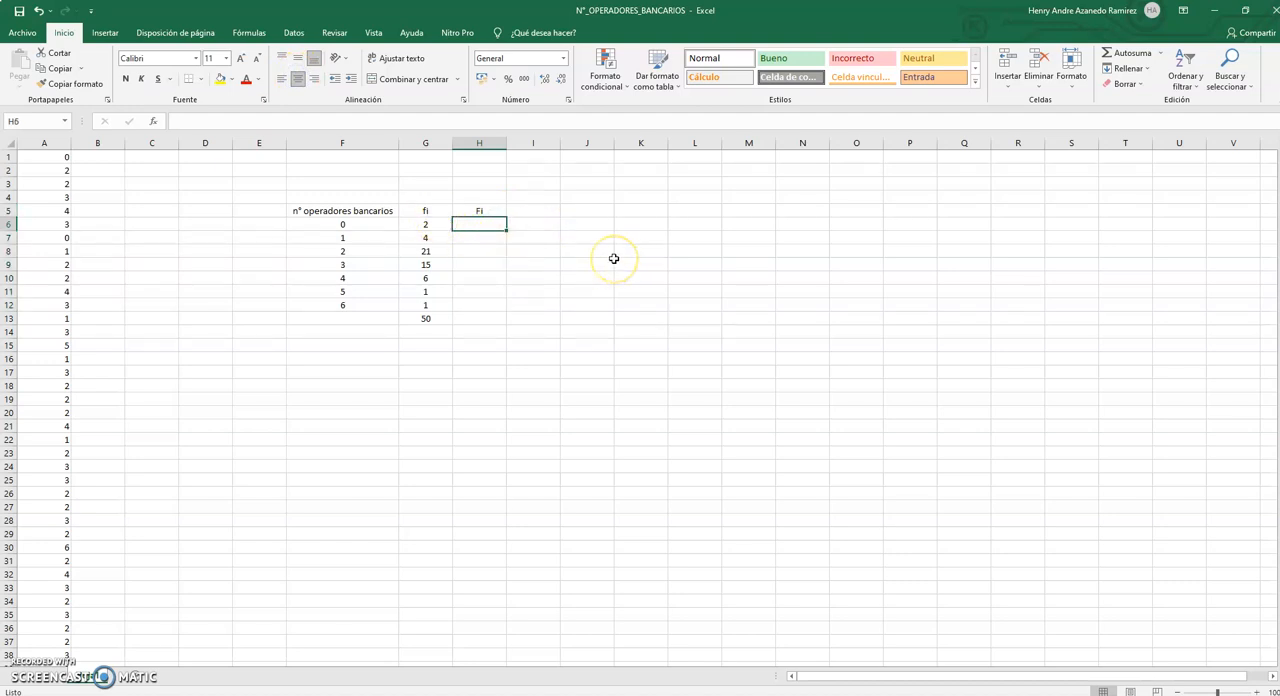
type("=")
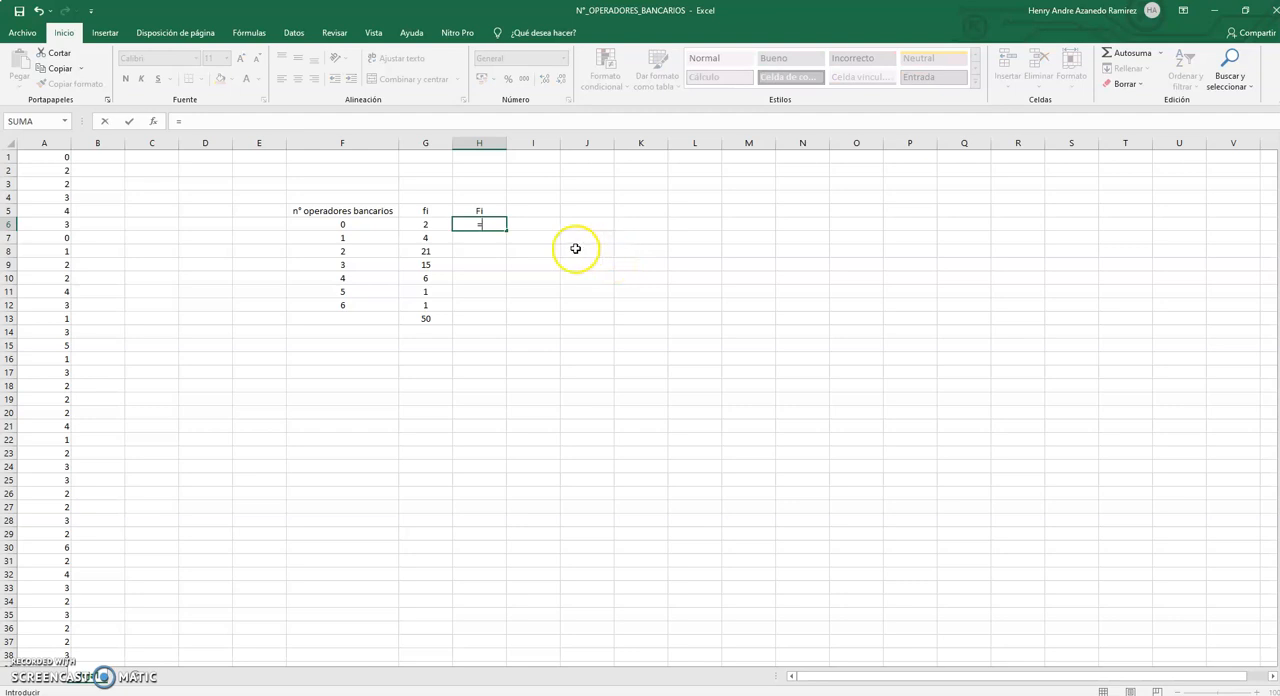
left_click(430, 225)
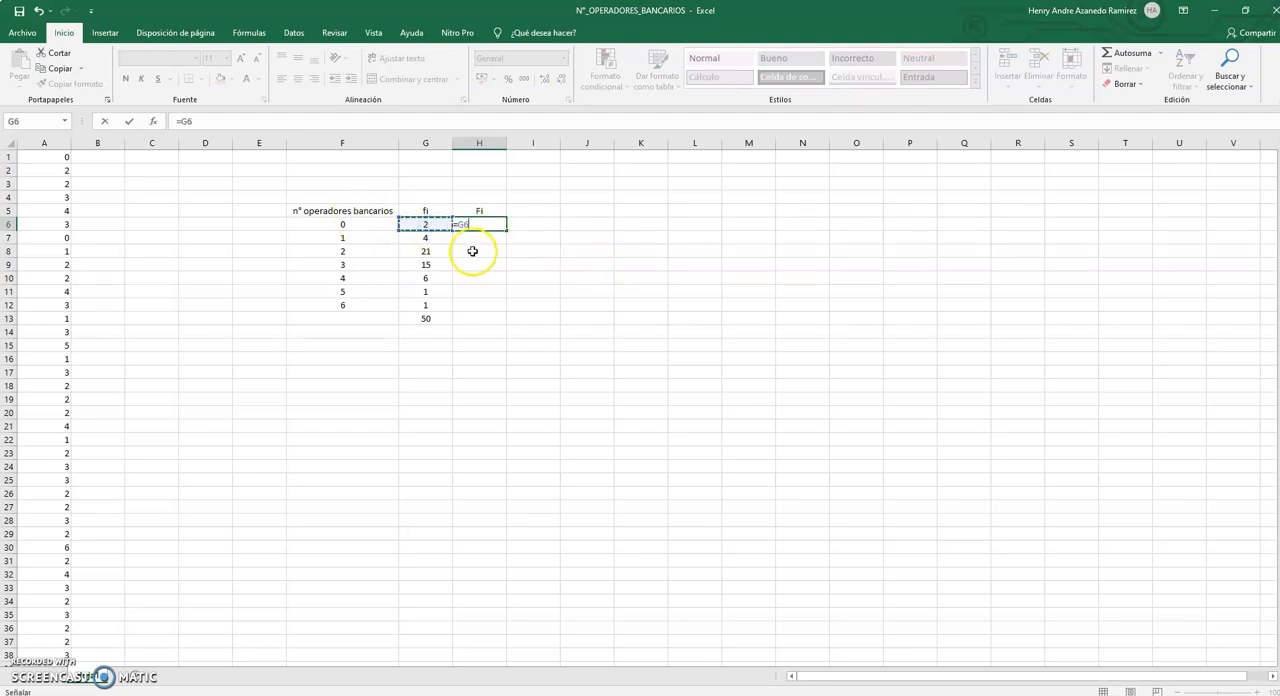
key("Return")
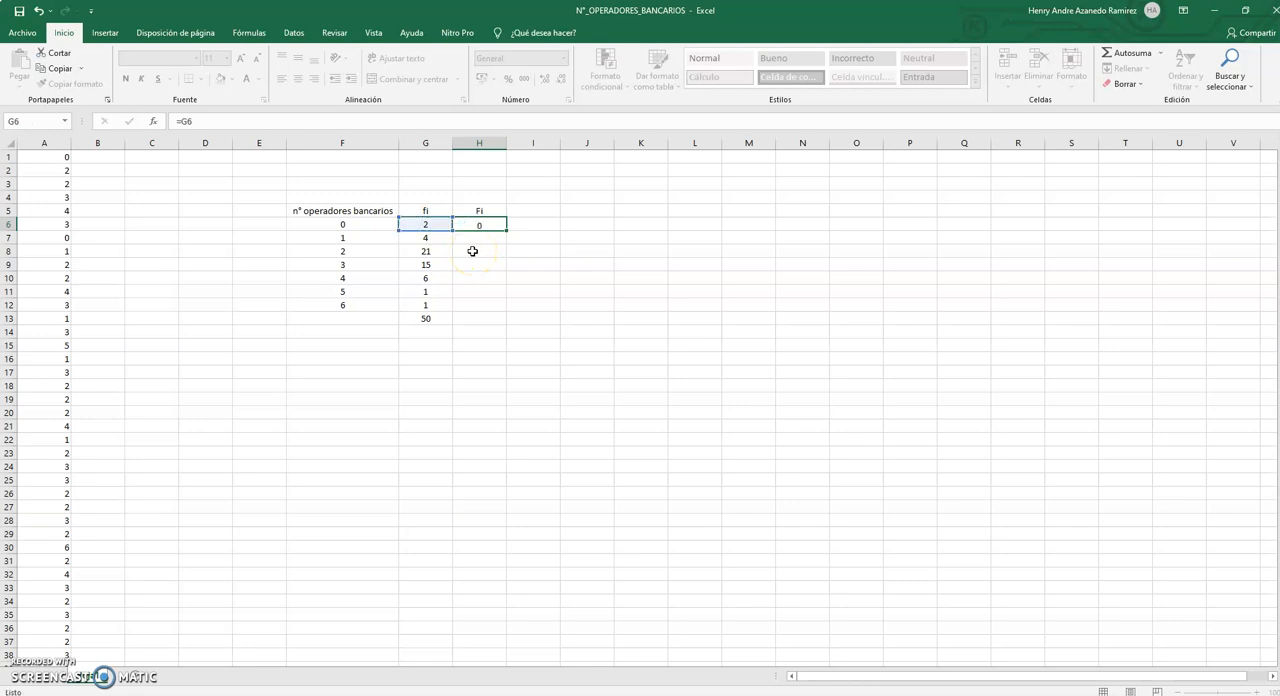
Enter the formula =H6+G7 in H7 to accumulate the second frequency.
type("=")
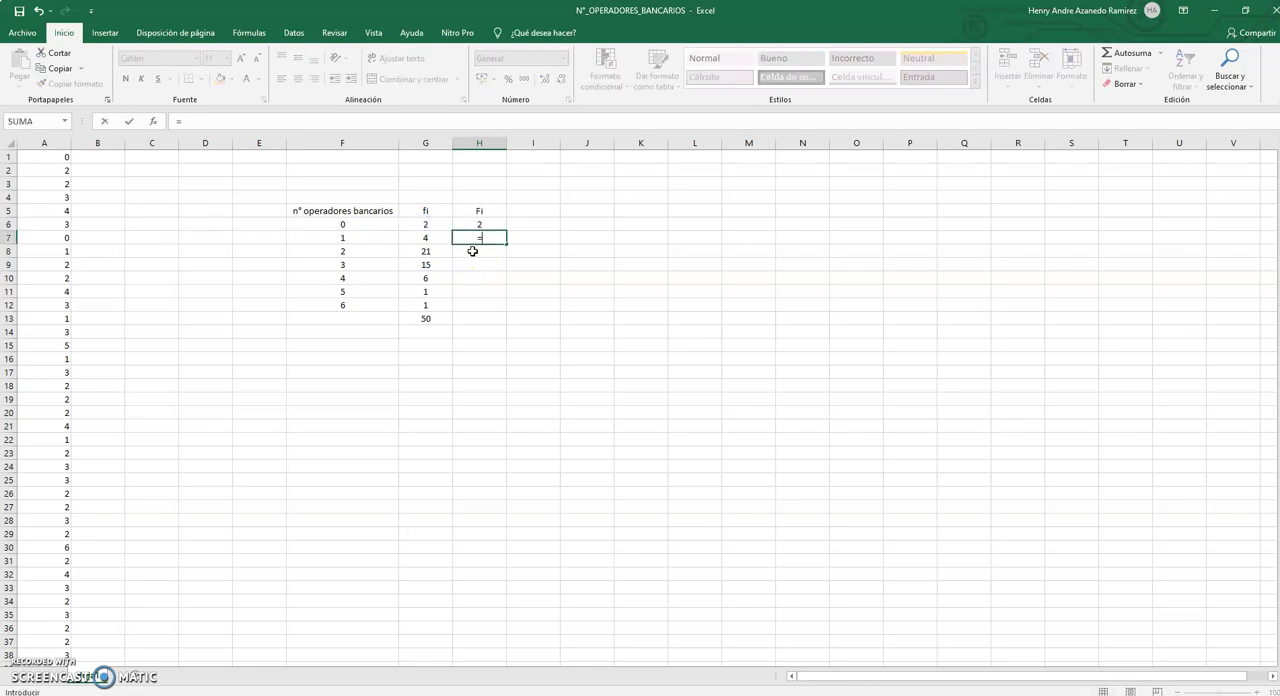
left_click(475, 223)
left_click(475, 223)
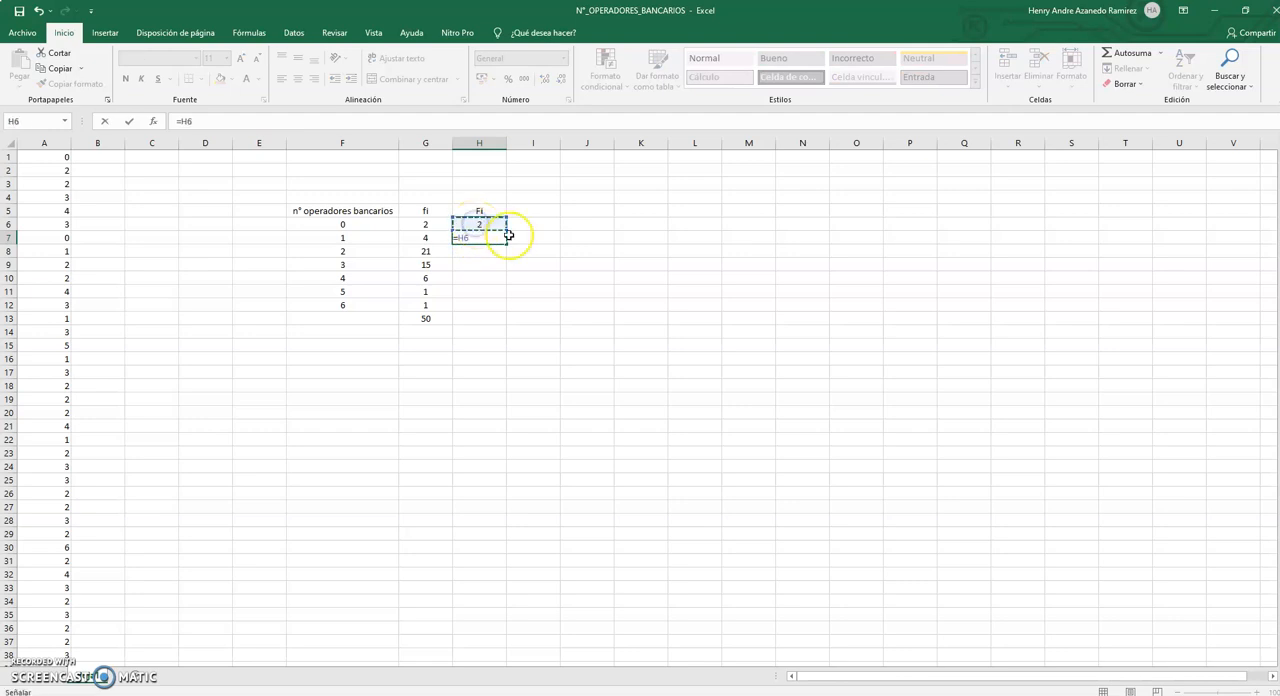
type("+")
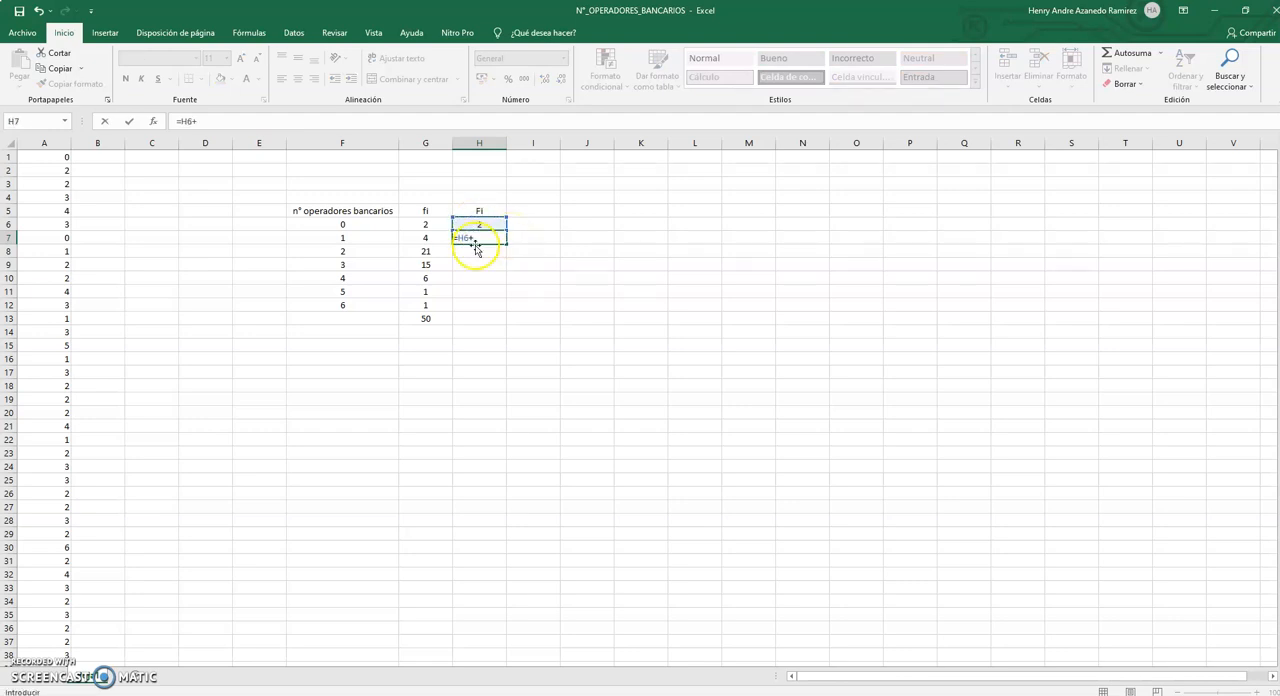
left_click(432, 237)
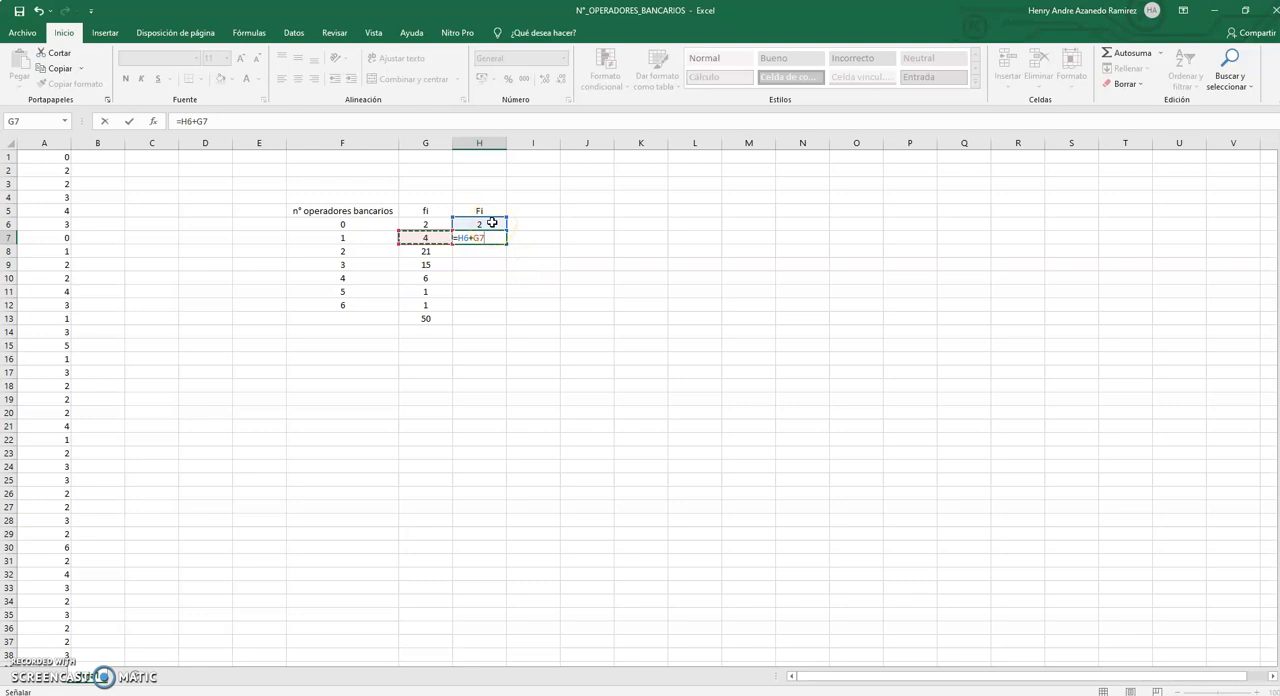
left_click(425, 242)
key("Return")
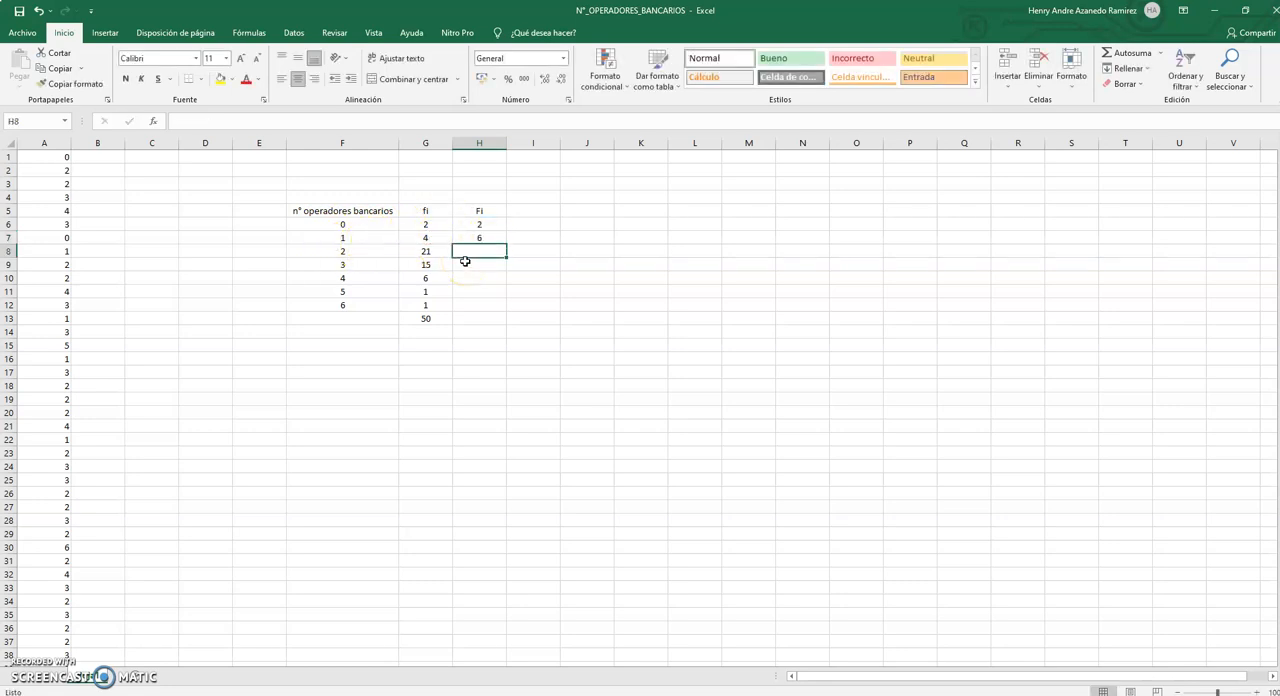
Enter the formula =H7+G8 in H8 and fill it down to H12.
type("=")
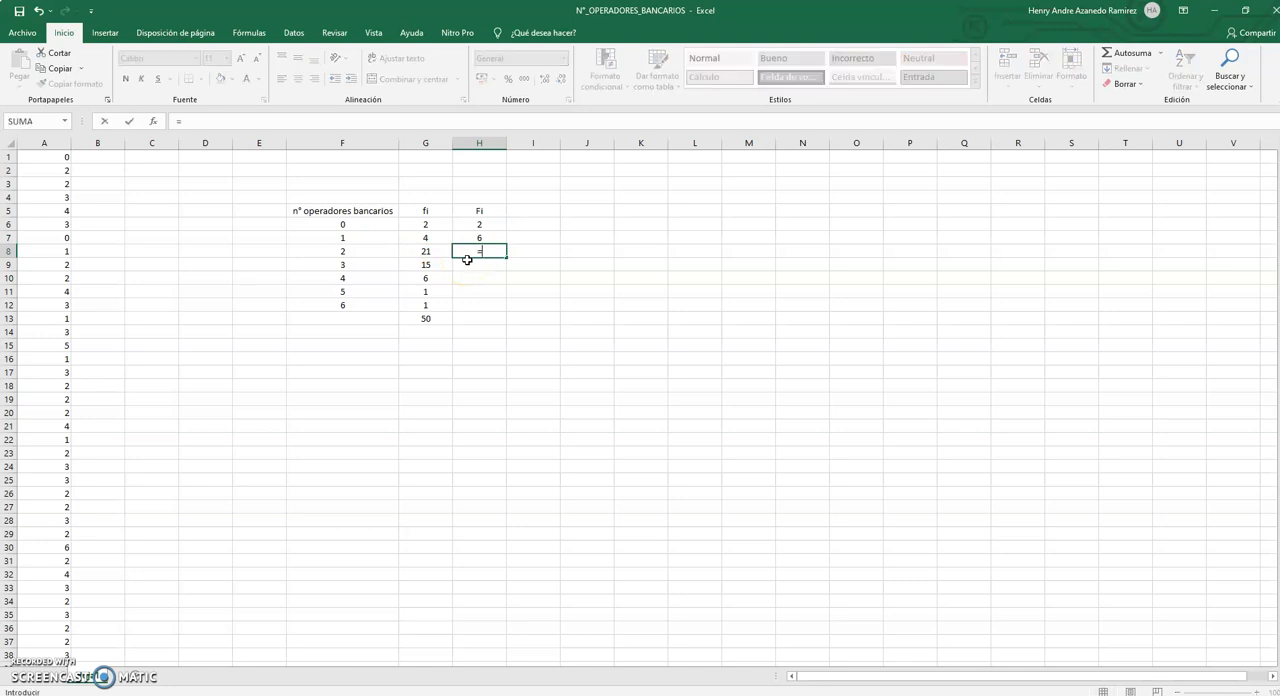
left_click(490, 238)
left_click(436, 251)
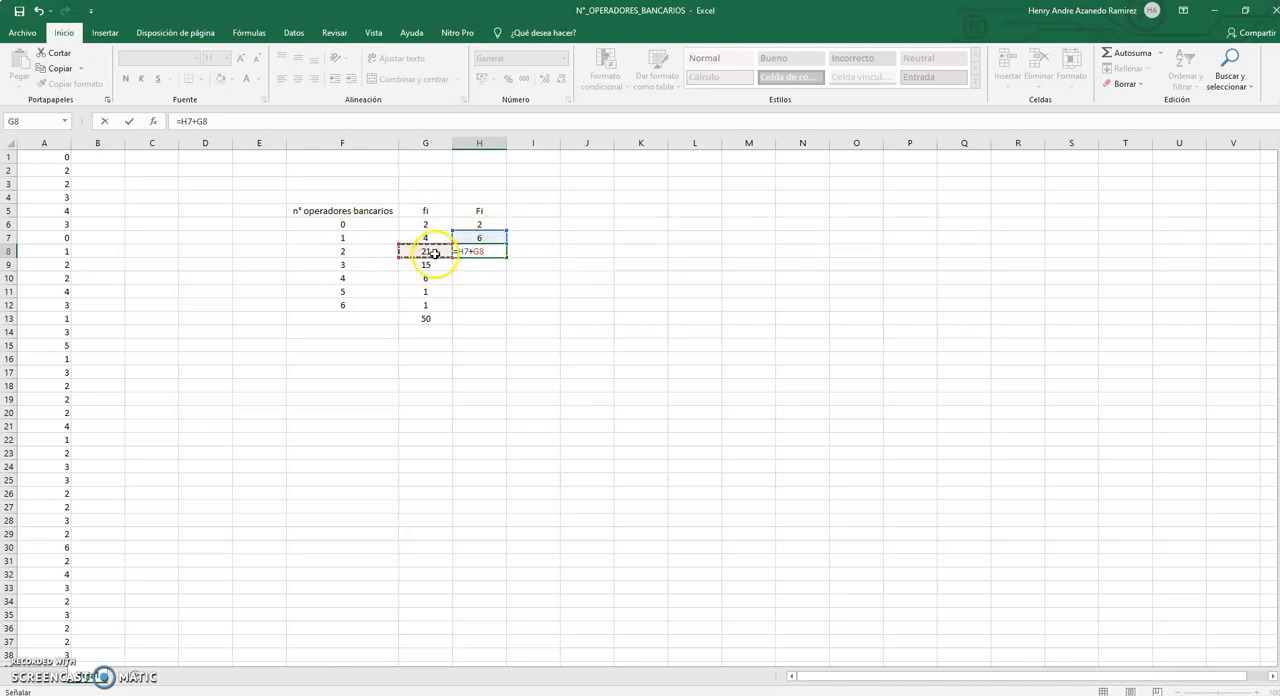
key("Return")
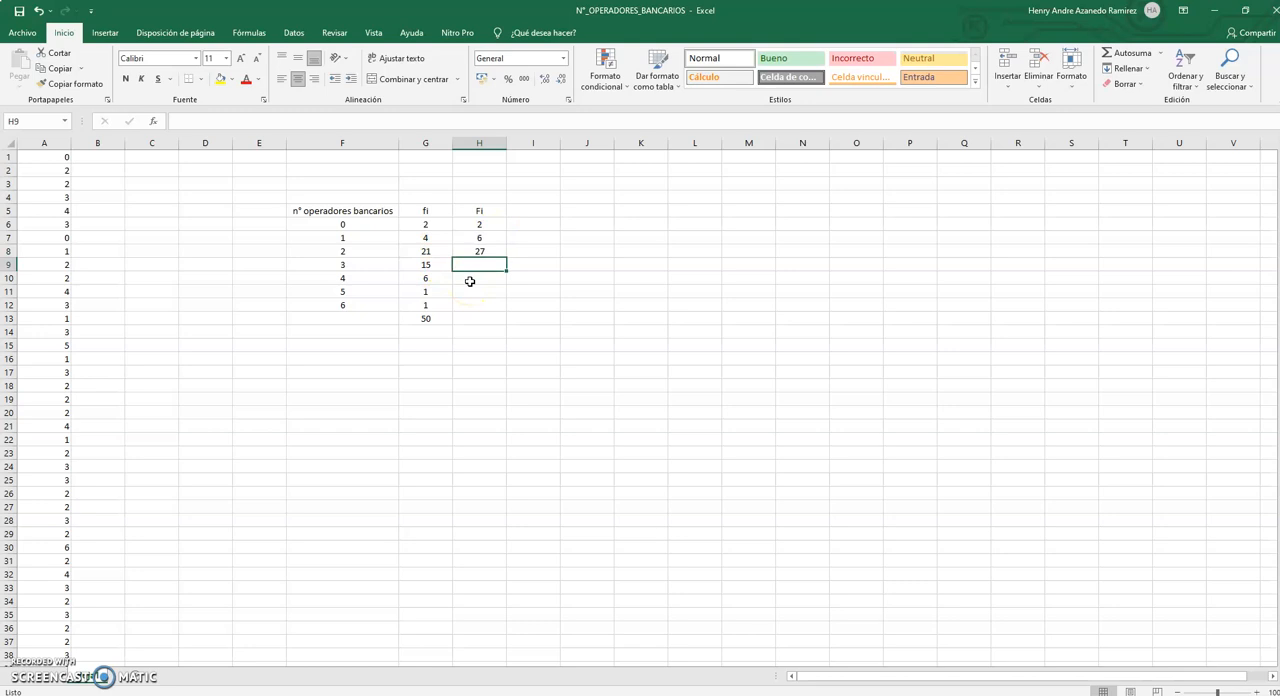
left_click(483, 250)
left_click_drag(507, 259, 498, 308)
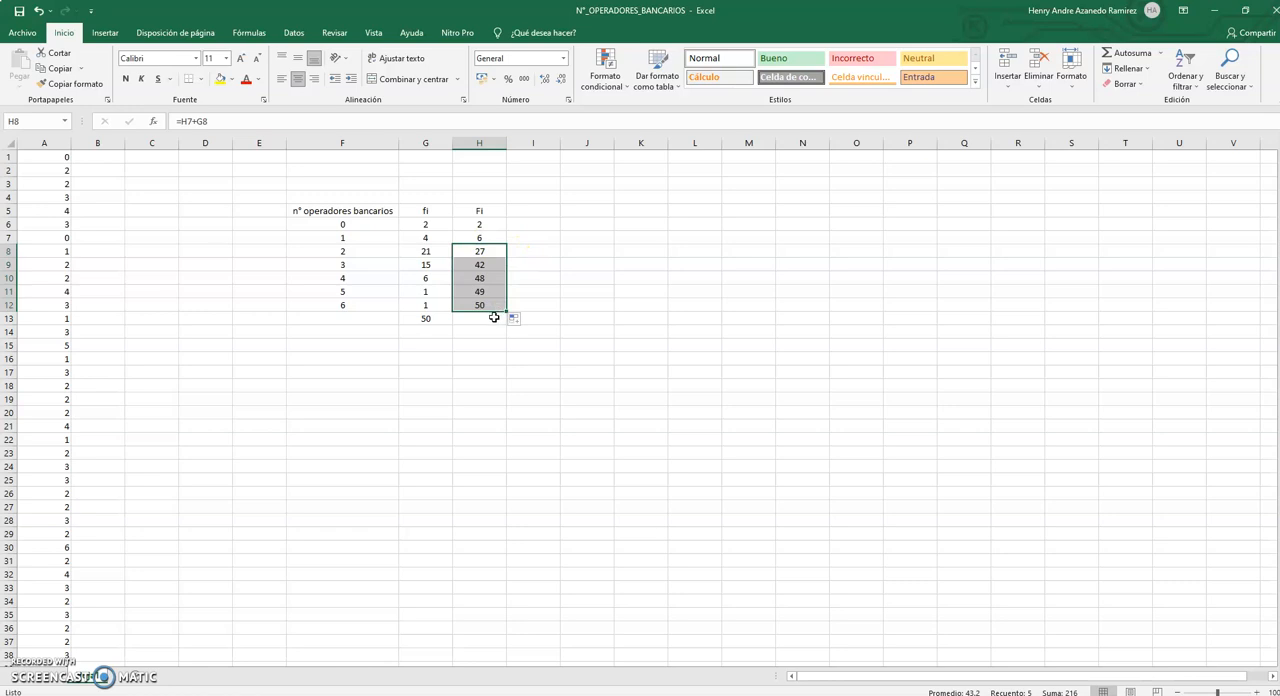
Compare the last cumulative frequency in H12 with the fi total in G13.
left_click(494, 317)
left_click(493, 307)
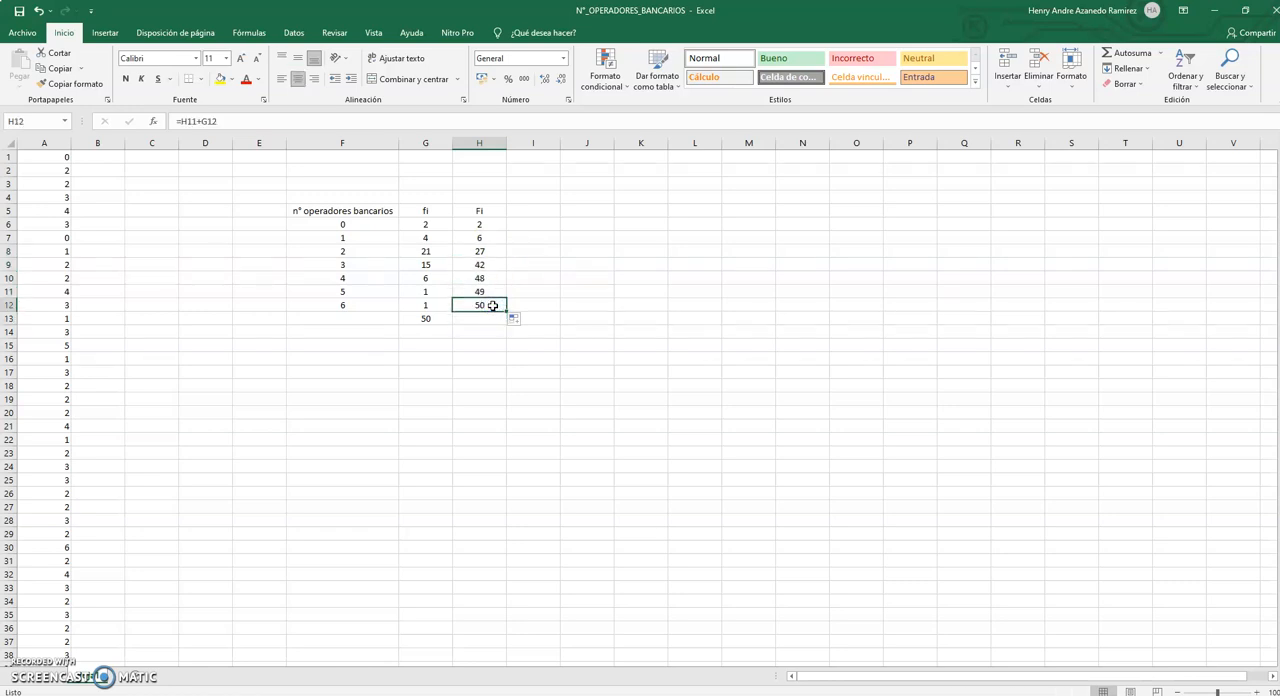
left_click(441, 318)
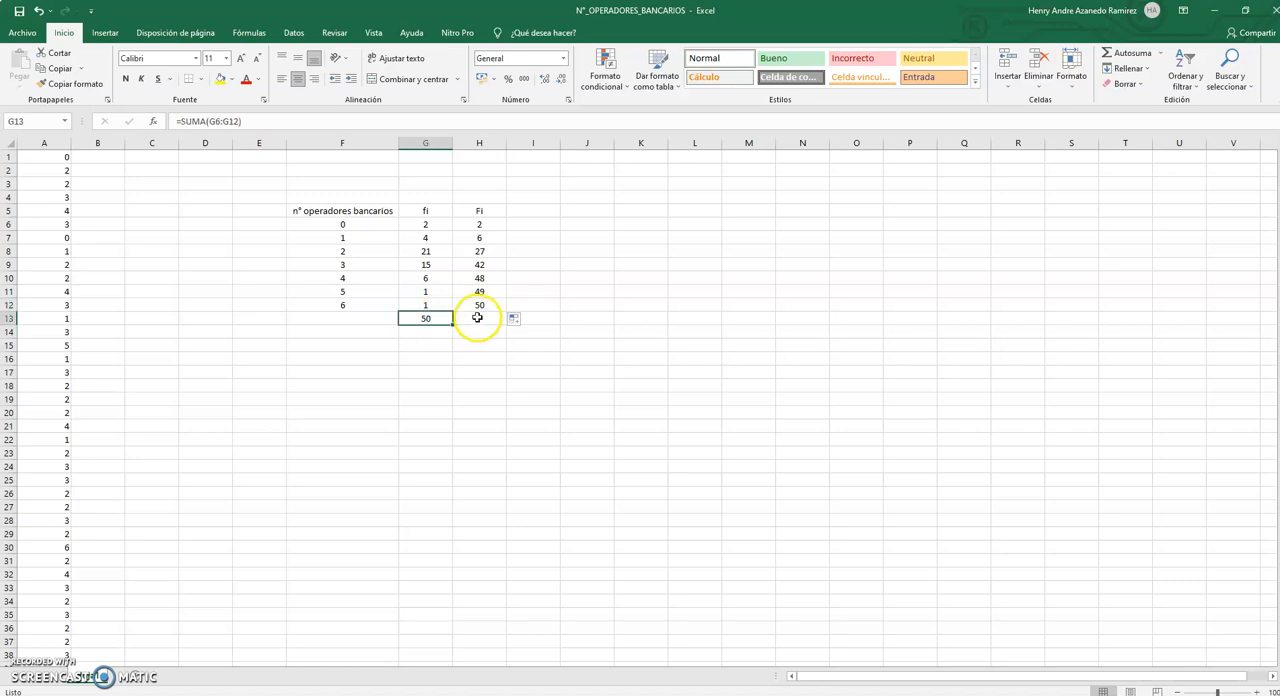
Check the cumulative frequencies in H6 and H7 against the fi values in G6 and G7.
left_click(484, 225)
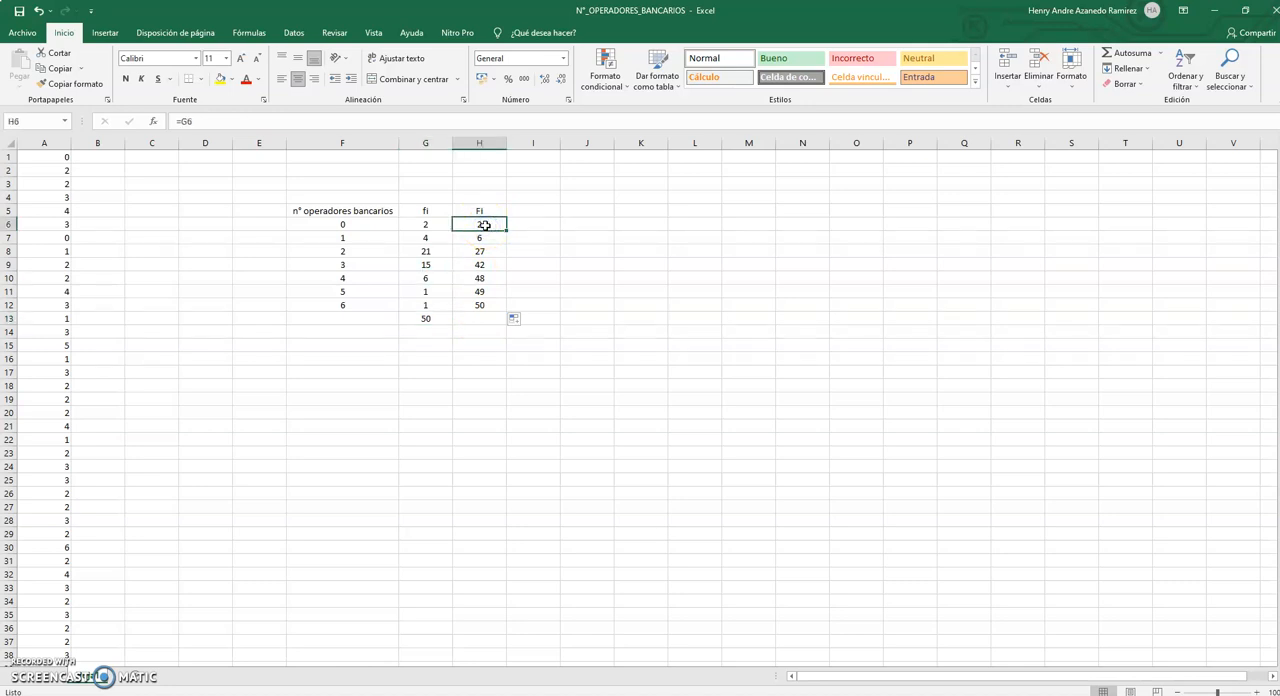
left_click(434, 224)
left_click(474, 225)
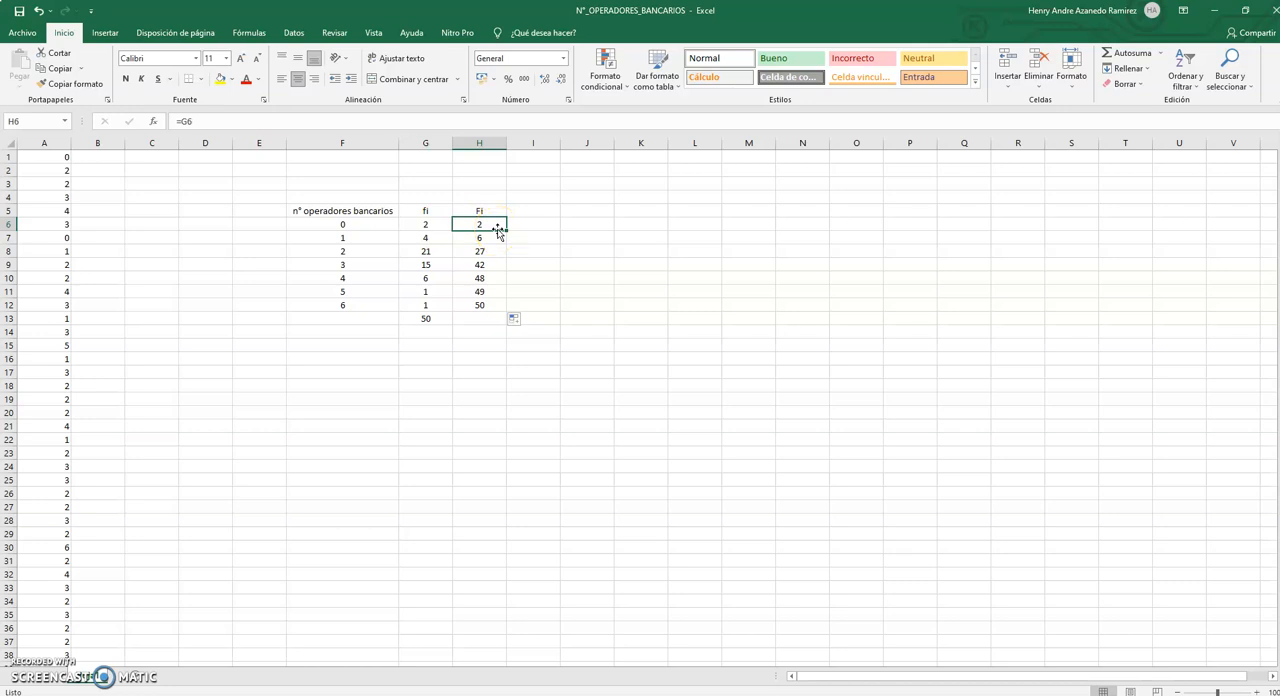
left_click(466, 239)
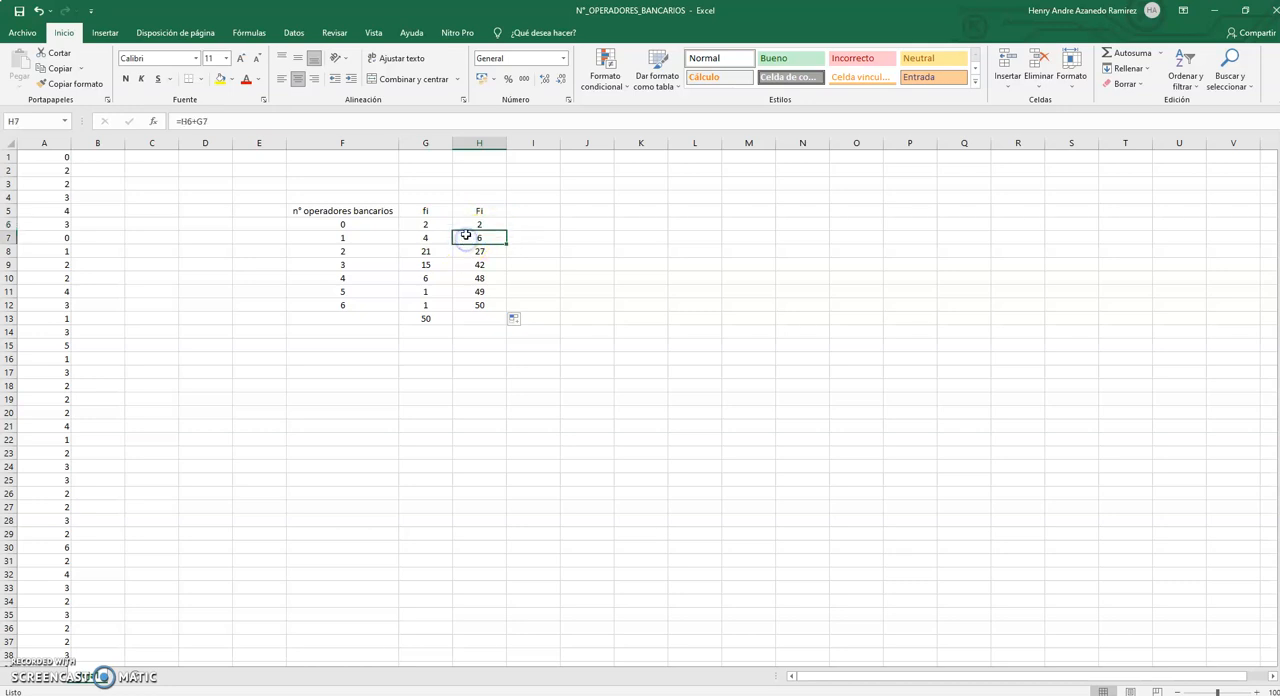
left_click(425, 226)
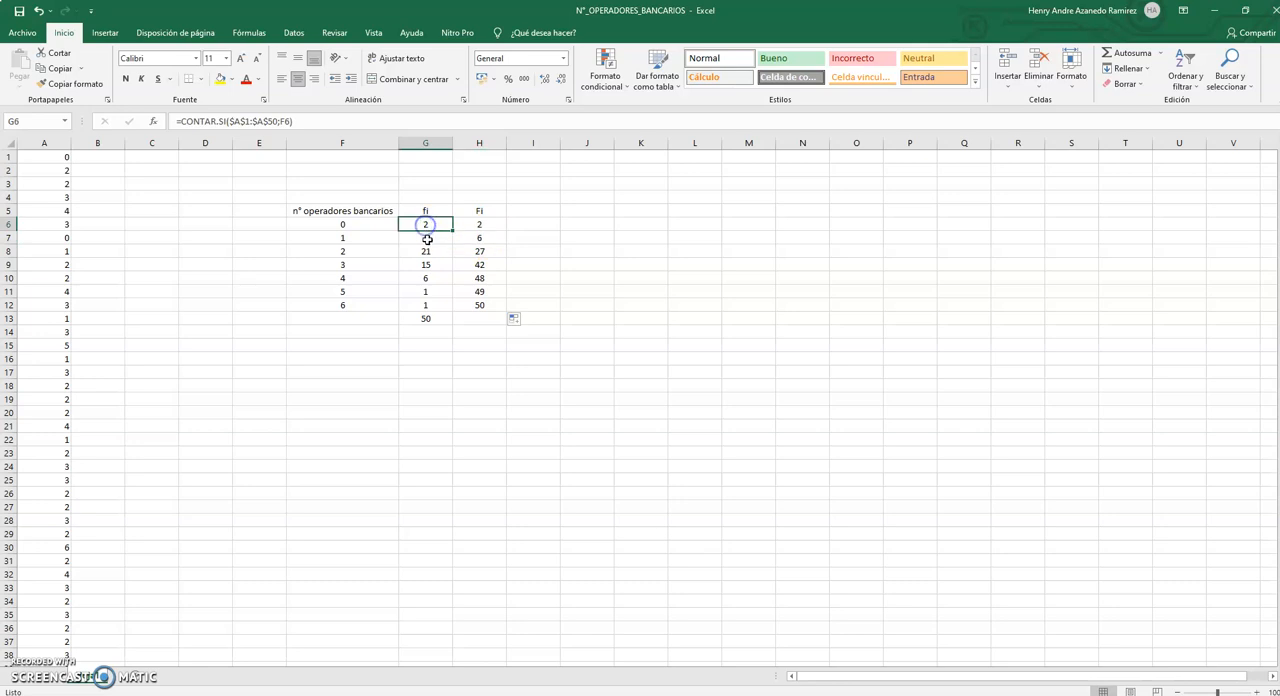
left_click(473, 234)
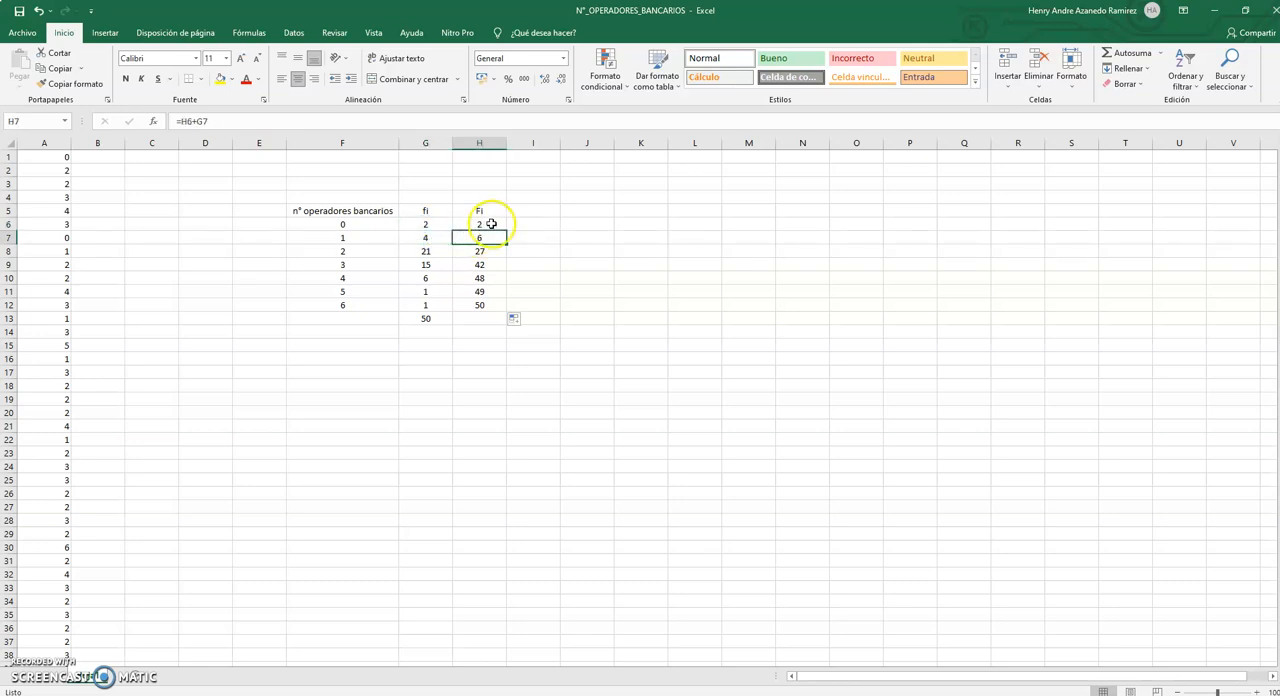
left_click(493, 224)
left_click(438, 238)
left_click(473, 238)
Check the cumulative frequency in H8 against the fi values G6:G8 and against H7 plus G8.
left_click(465, 248)
left_click(416, 226)
left_click(412, 237)
left_click(428, 252)
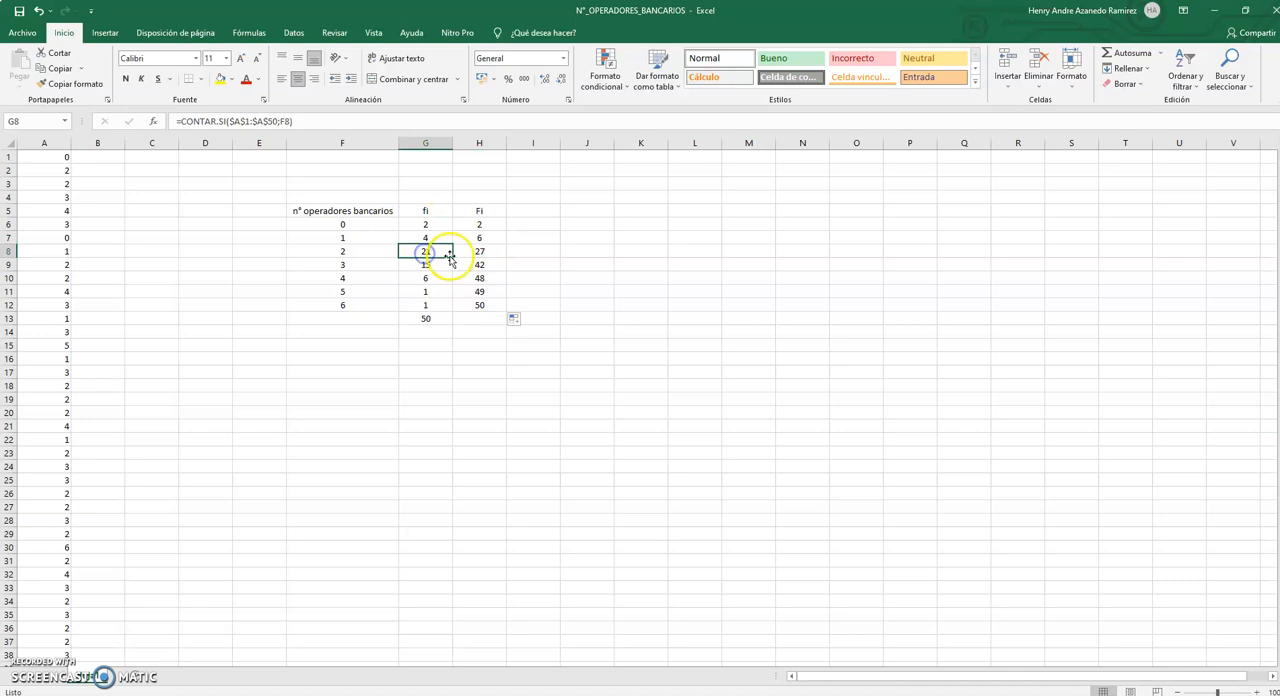
left_click(462, 252)
left_click(478, 238)
left_click(427, 251)
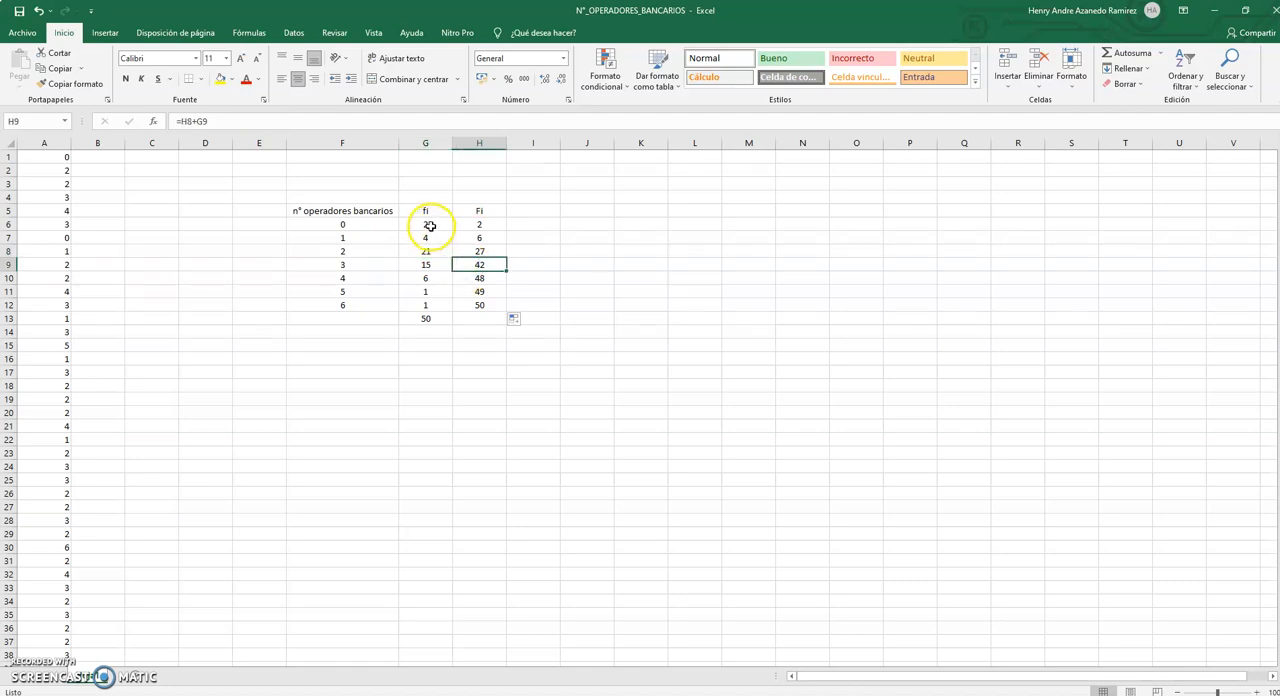
Check the cumulative frequency in H9 by going through the fi values G6:G9.
left_click(428, 226)
left_click(428, 238)
left_click(428, 253)
left_click(427, 264)
left_click(468, 265)
left_click(438, 263)
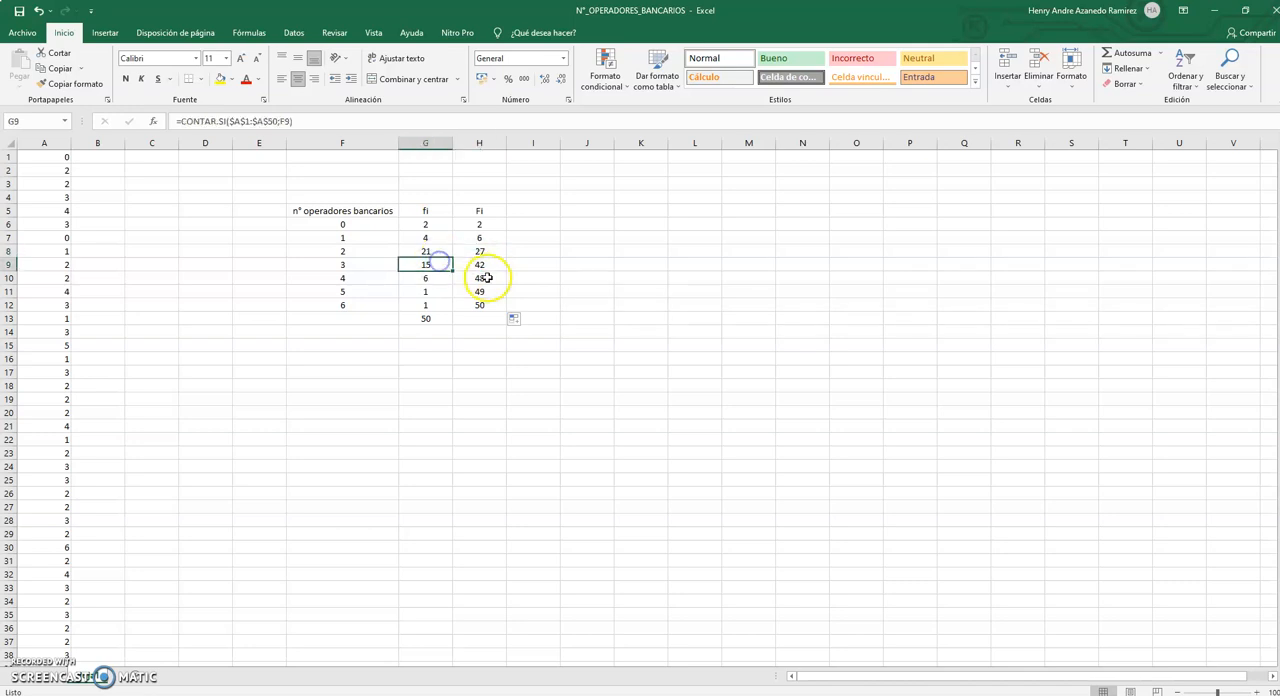
Check the cumulative frequency in H10 against the fi values down to G10 and against H9 plus G10.
left_click(486, 278)
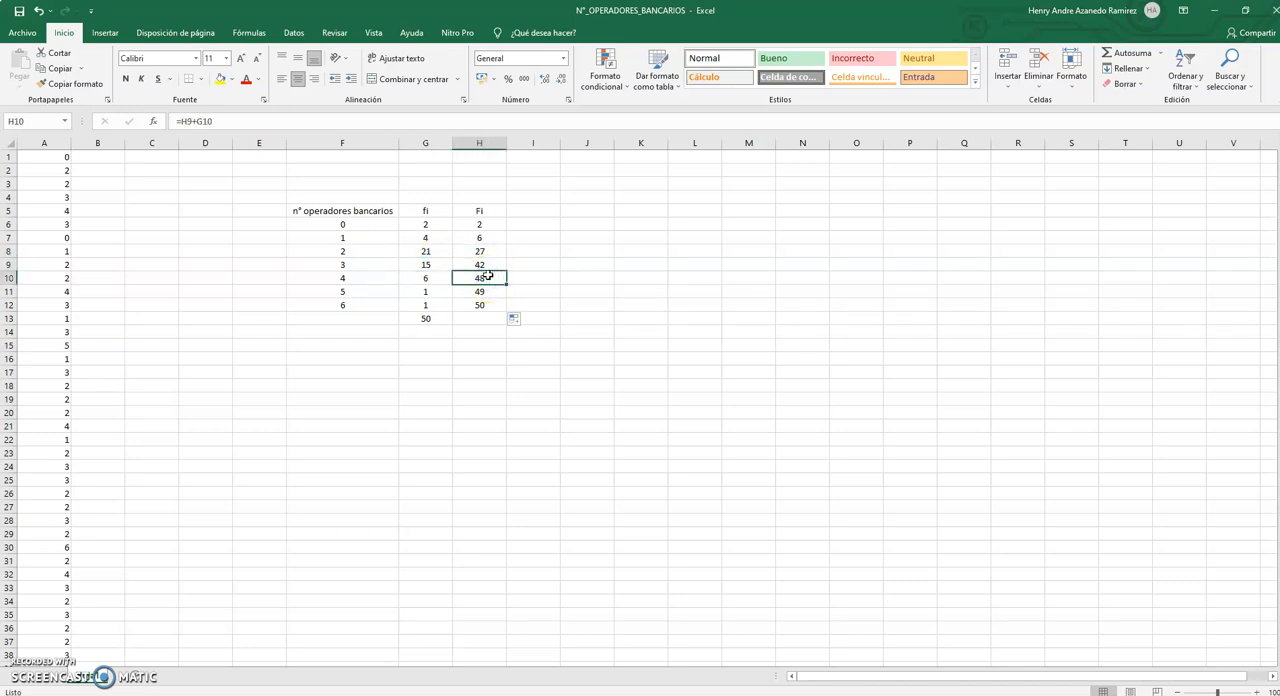
left_click(410, 237)
left_click(408, 251)
left_click(408, 264)
left_click(408, 277)
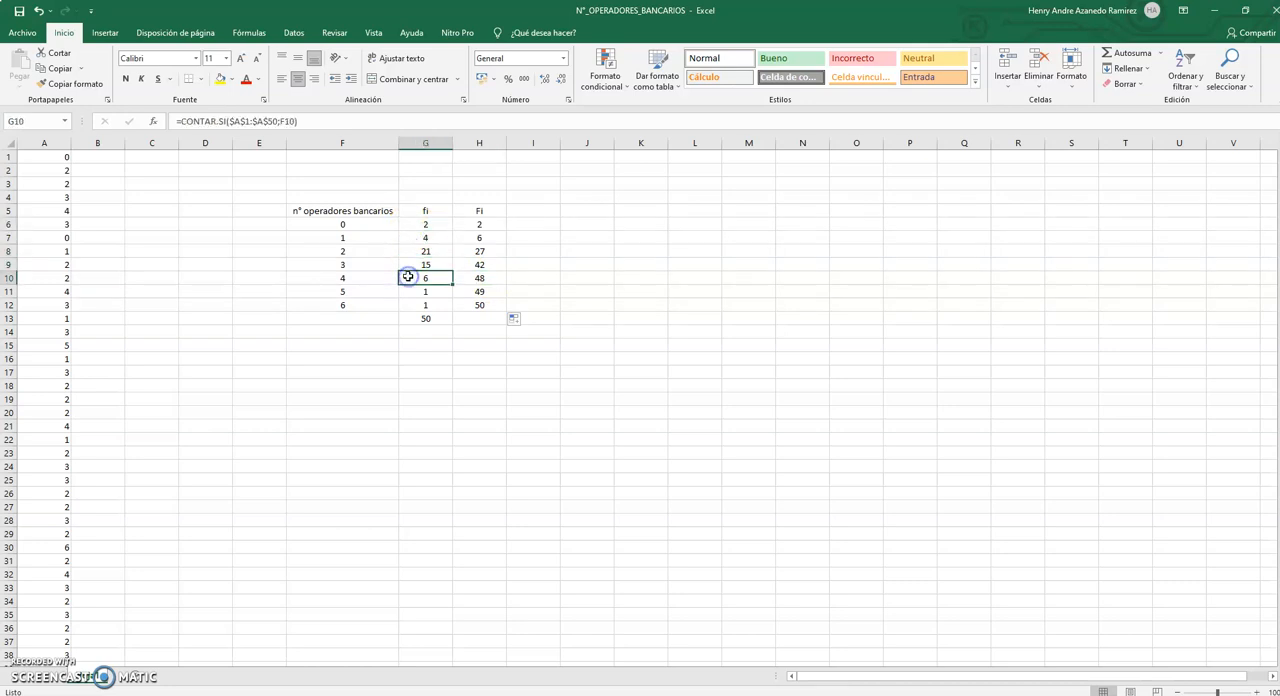
left_click(486, 264)
left_click(440, 277)
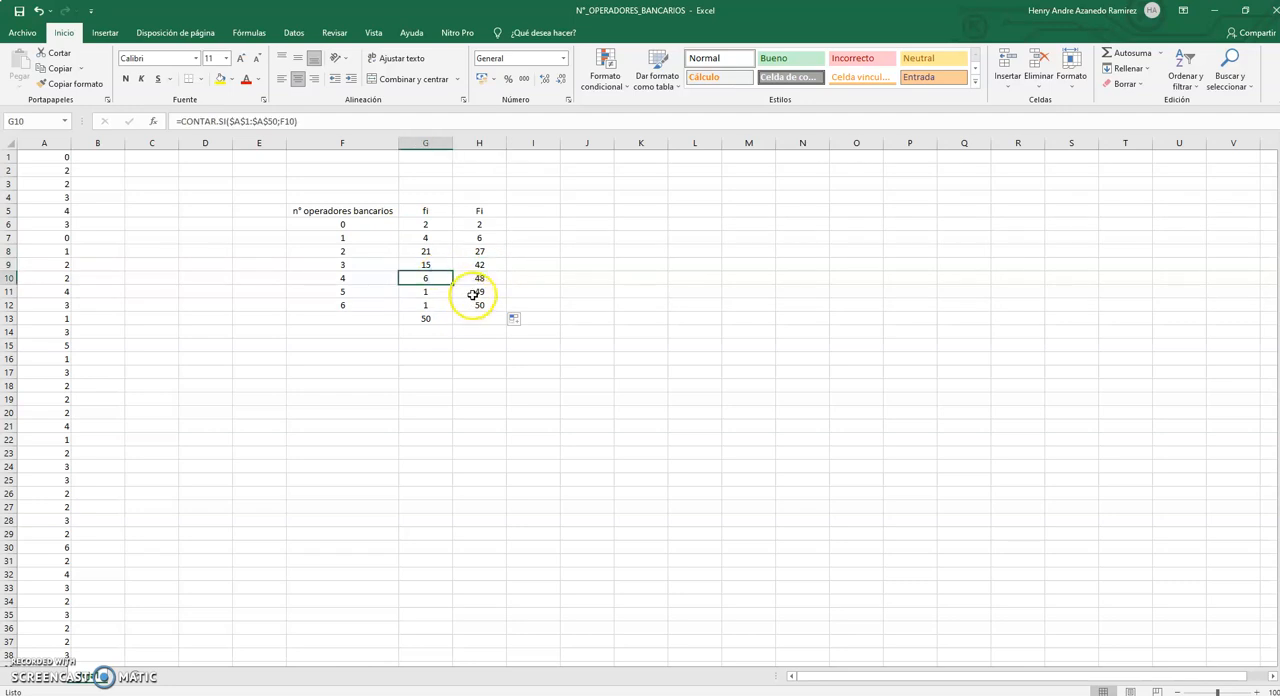
Check the cumulative frequency in H11 against the fi values G6:G11 and against H10 plus G11.
left_click(474, 292)
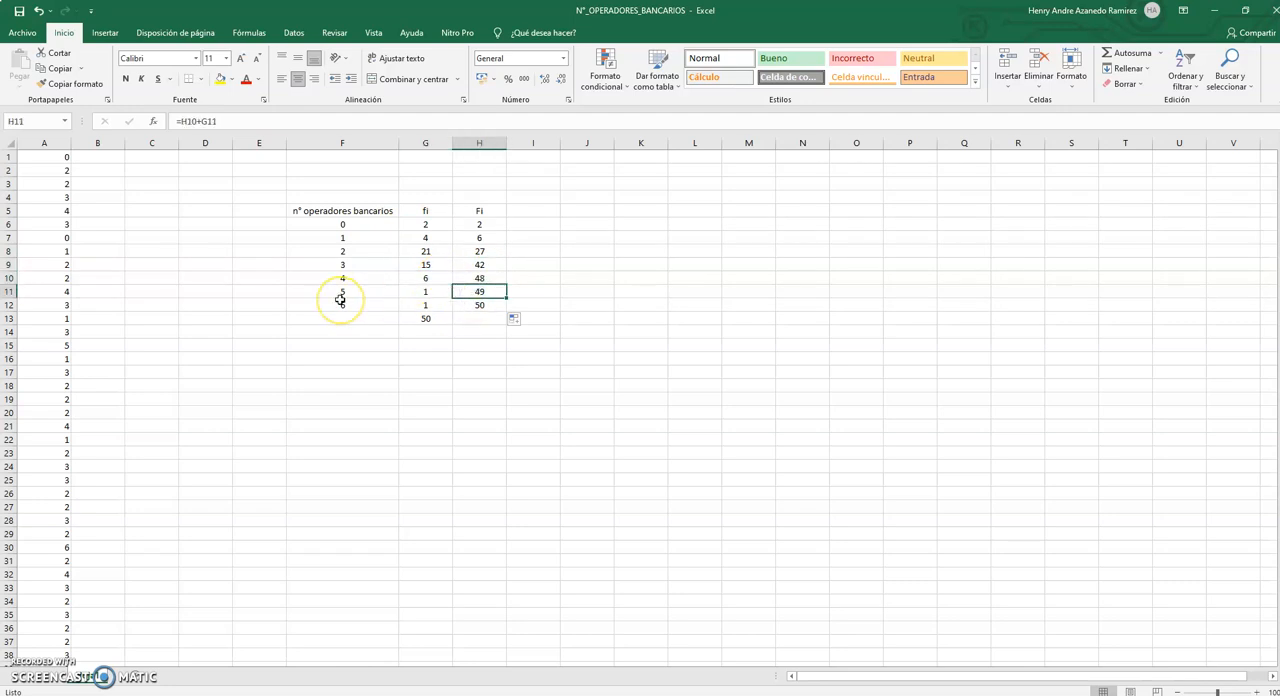
left_click(422, 227)
left_click(419, 238)
left_click(416, 251)
left_click(413, 265)
left_click(411, 280)
left_click(411, 292)
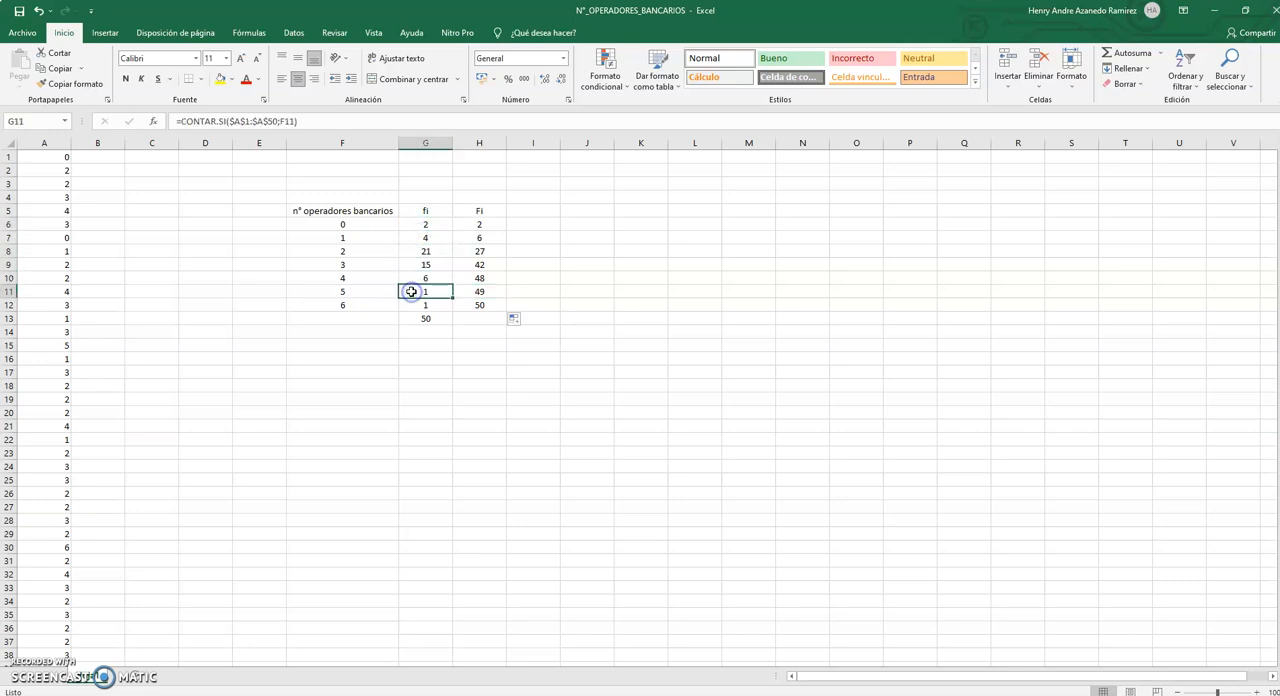
left_click(479, 292)
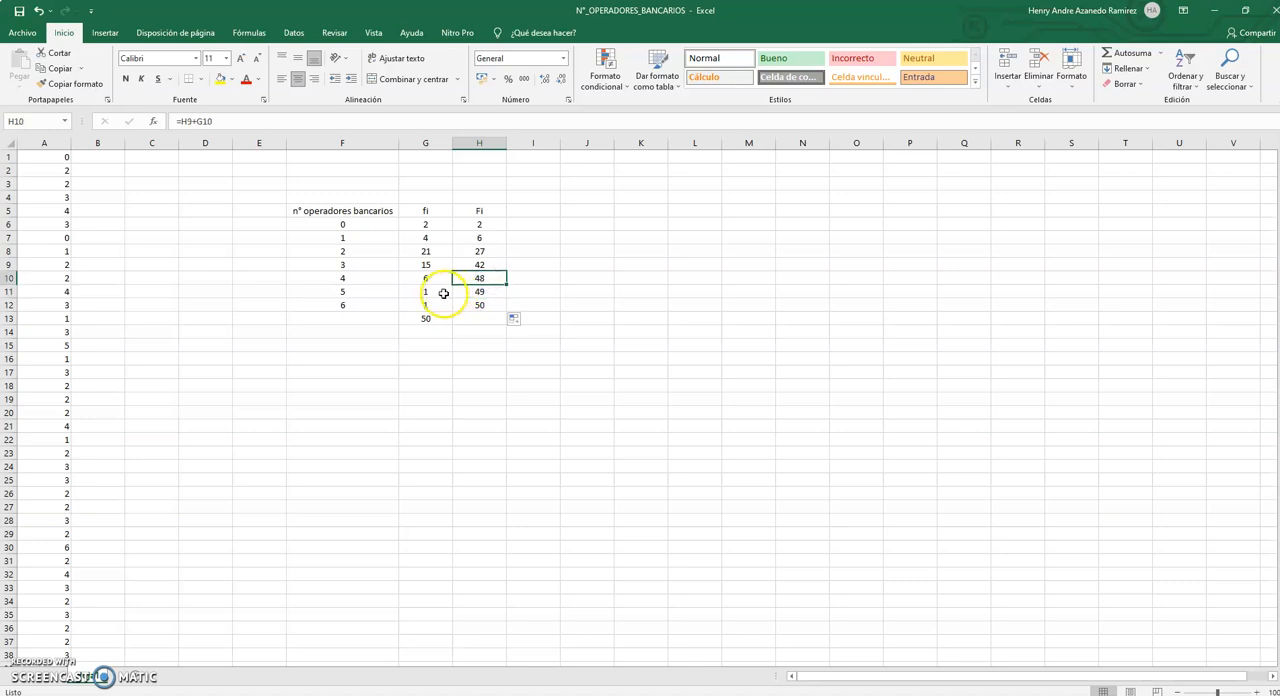
left_click(433, 293)
left_click(474, 289)
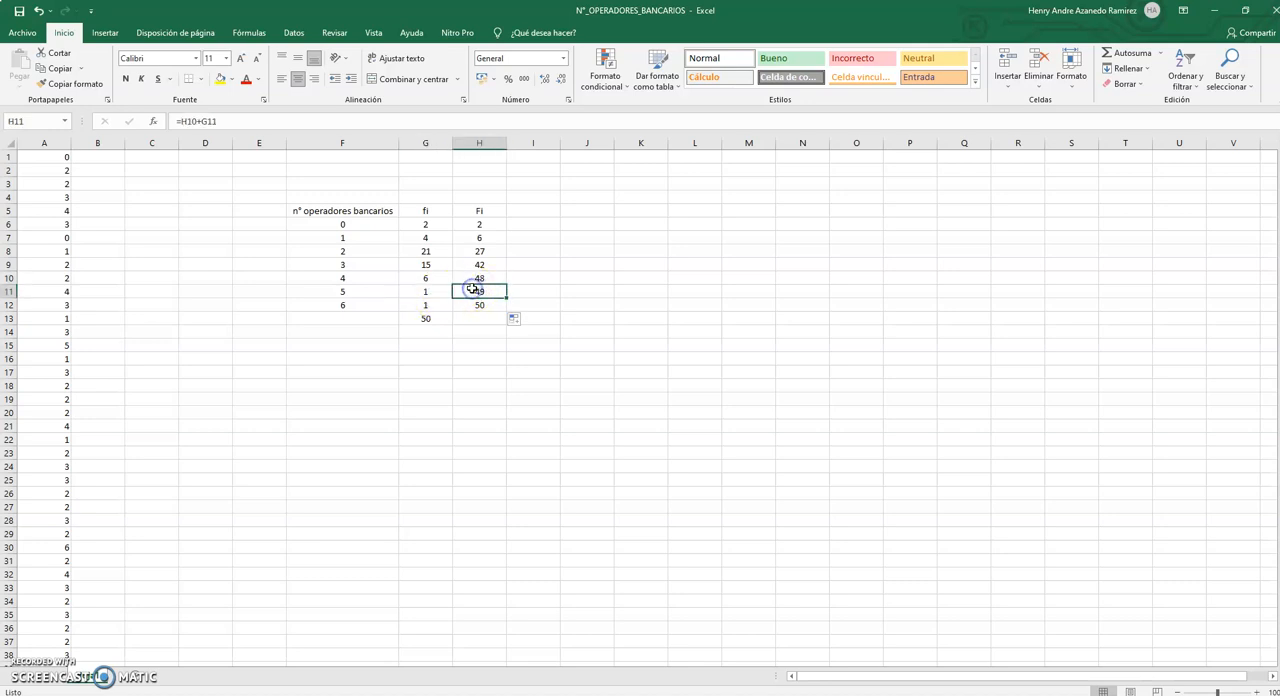
Check the cumulative frequency in H12 against the fi values G6:G12 and against H11 plus G12.
left_click(472, 303)
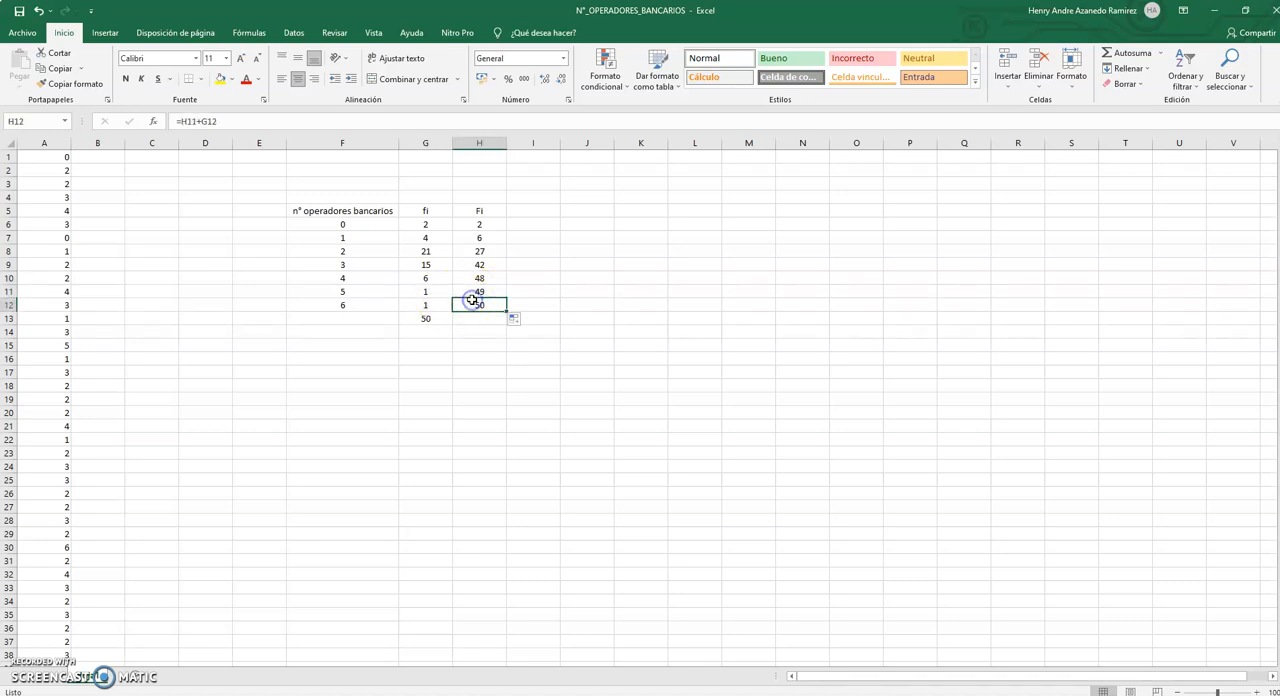
left_click(433, 226)
left_click(432, 238)
left_click(432, 251)
left_click(432, 265)
left_click(433, 278)
left_click(430, 291)
left_click(432, 304)
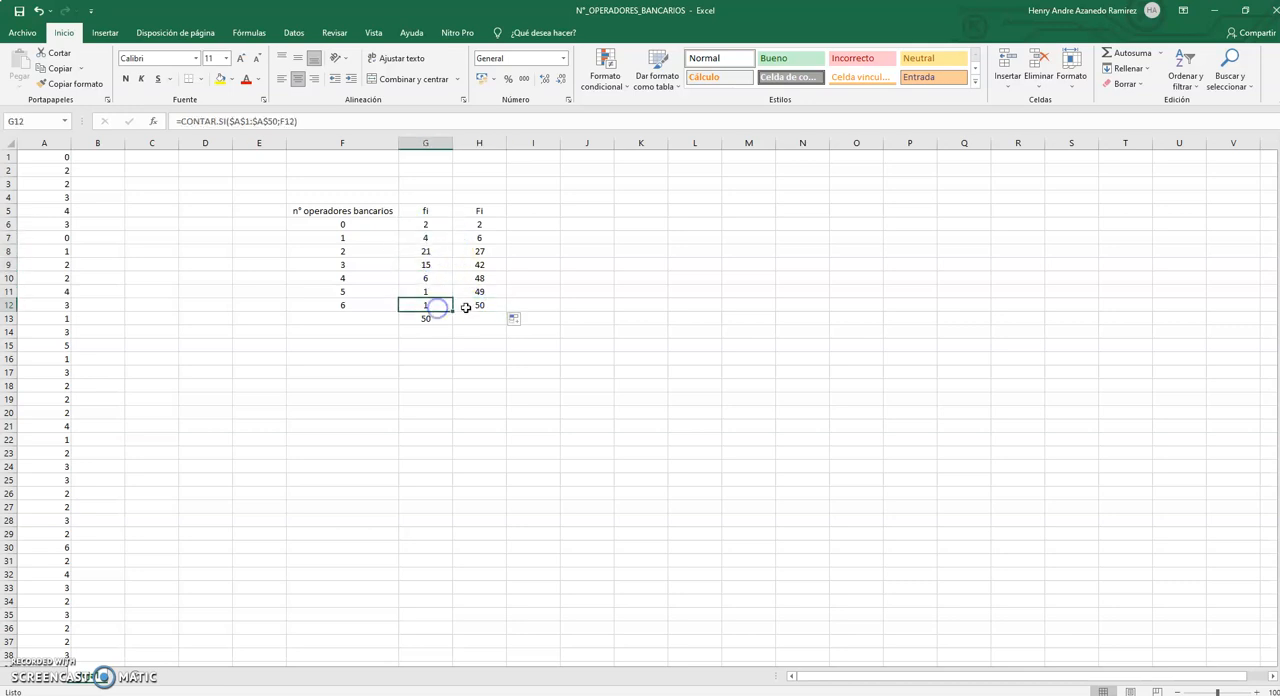
left_click(467, 307)
left_click(476, 290)
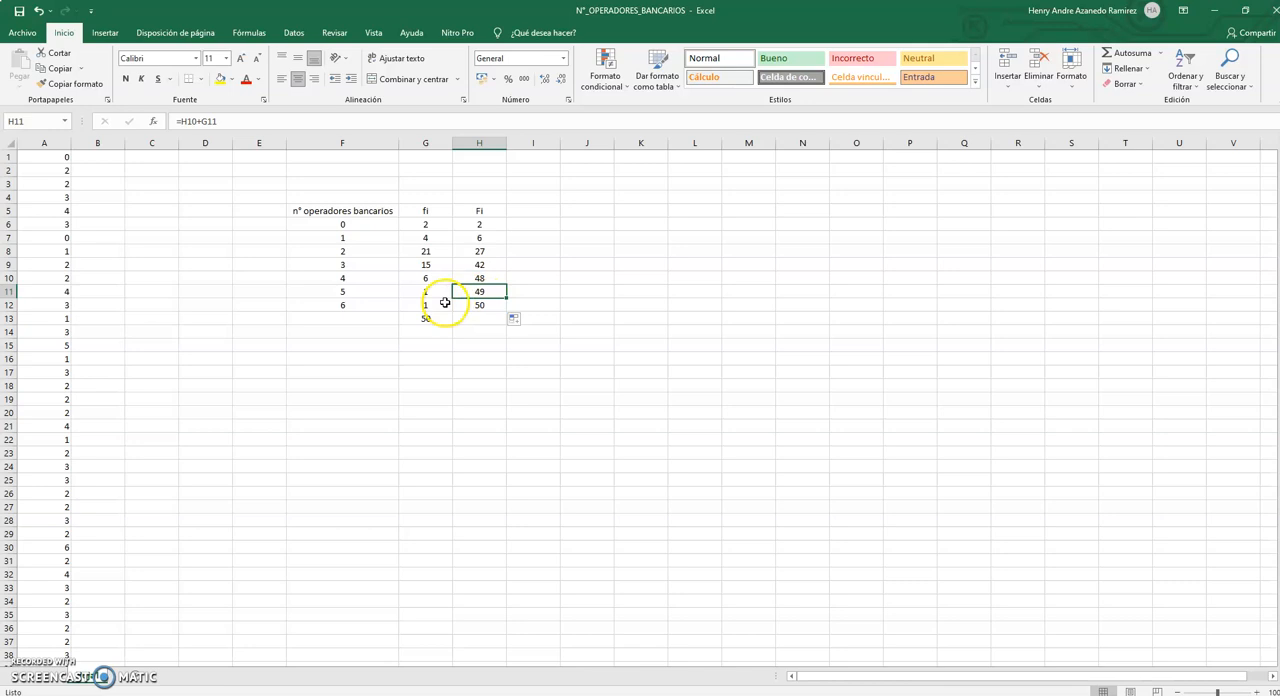
left_click(436, 304)
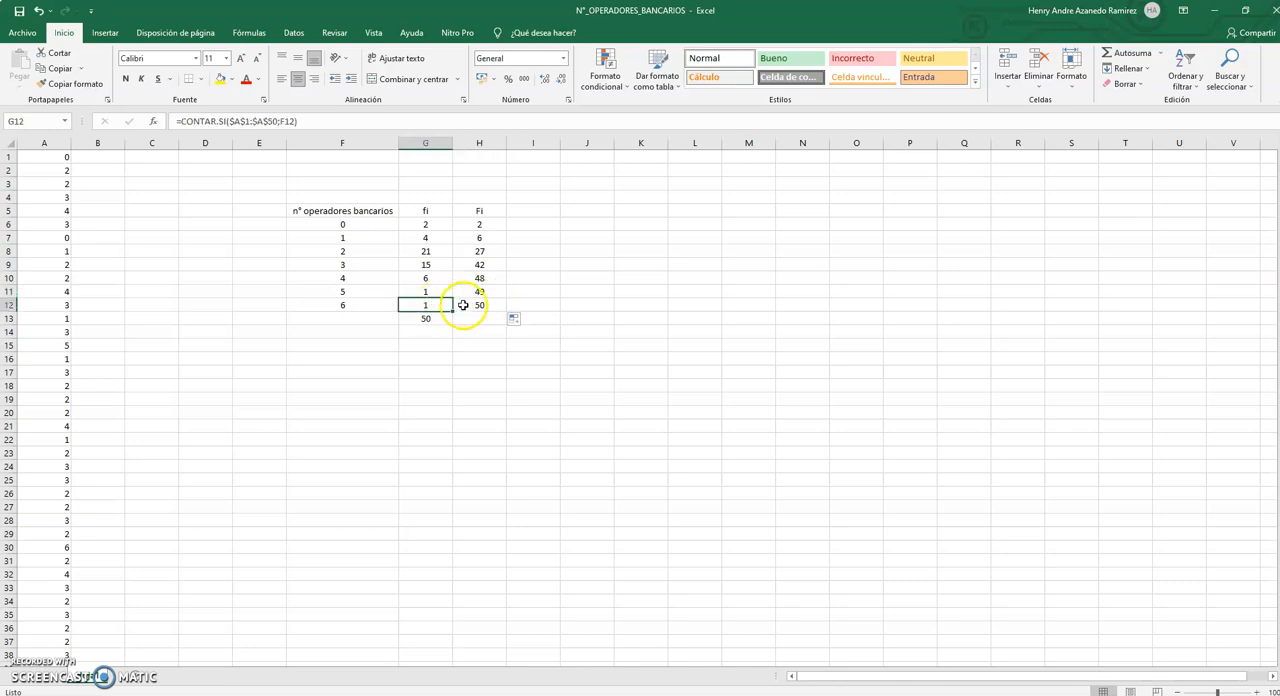
Highlight the fi total in G13 and the last cumulative frequency in H12 with yellow fill.
left_click(462, 305)
left_click(426, 322)
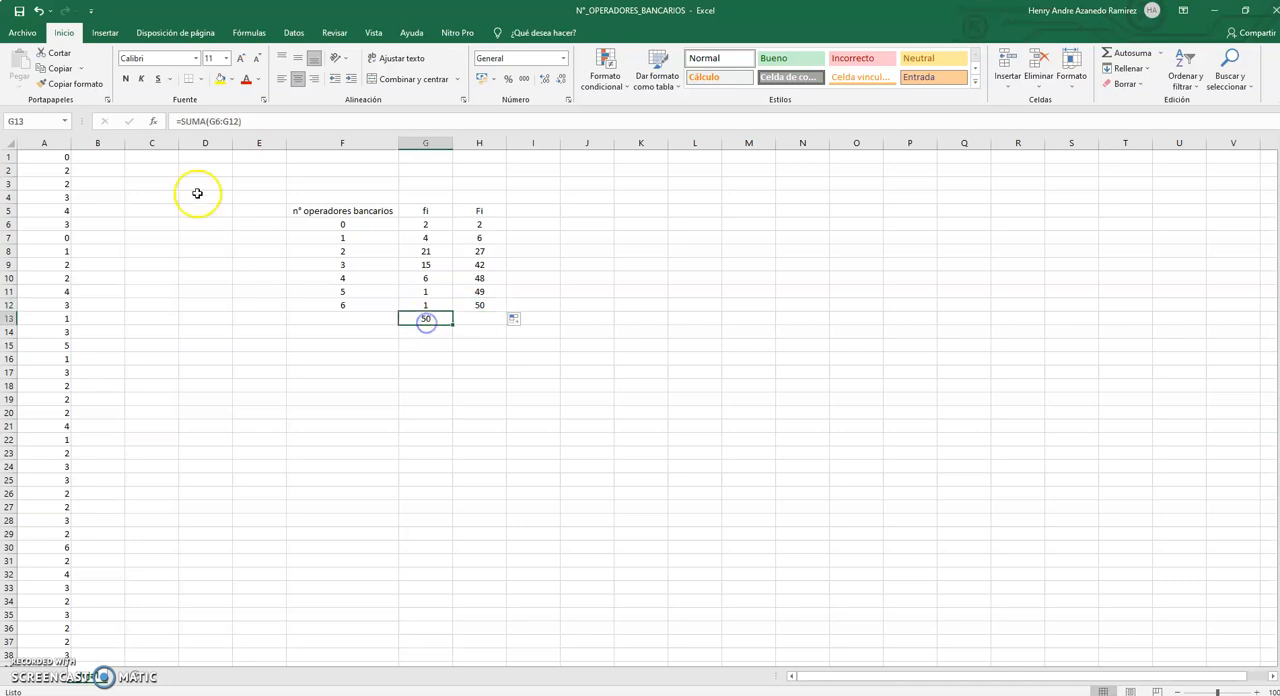
left_click(220, 79)
left_click(475, 301)
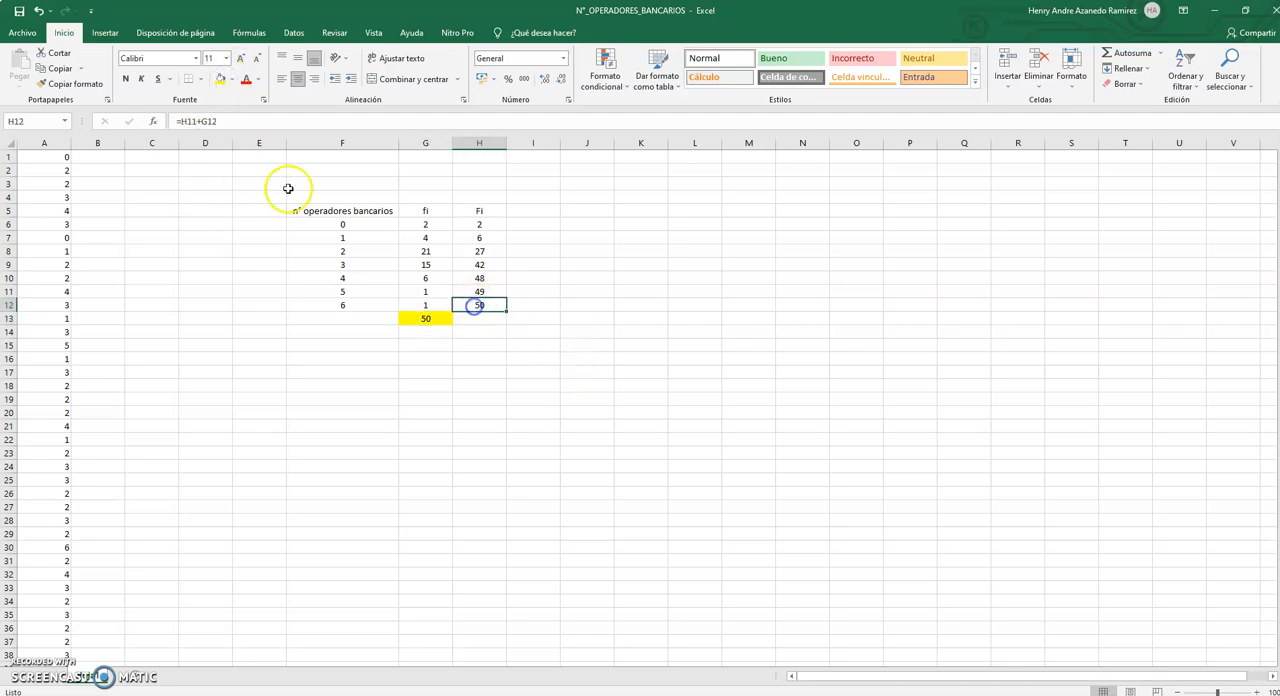
left_click(220, 82)
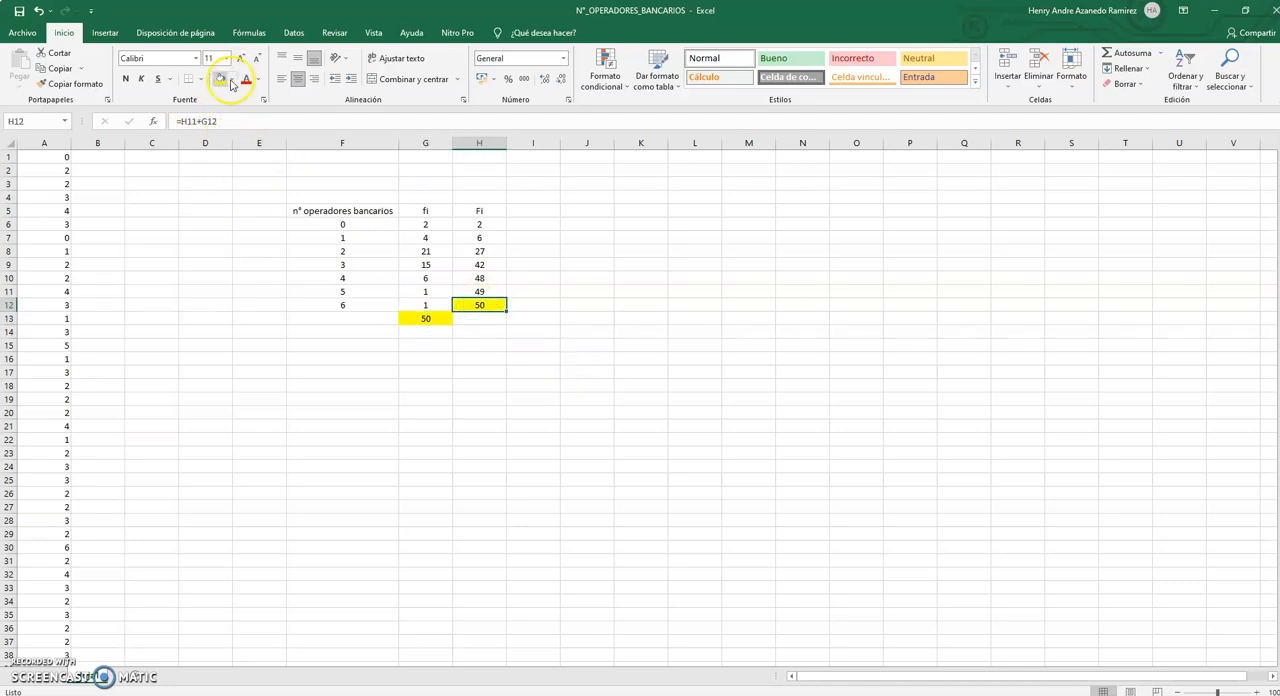
Add the header hi in I5 for the relative frequency column beside Fi.
left_click(534, 211)
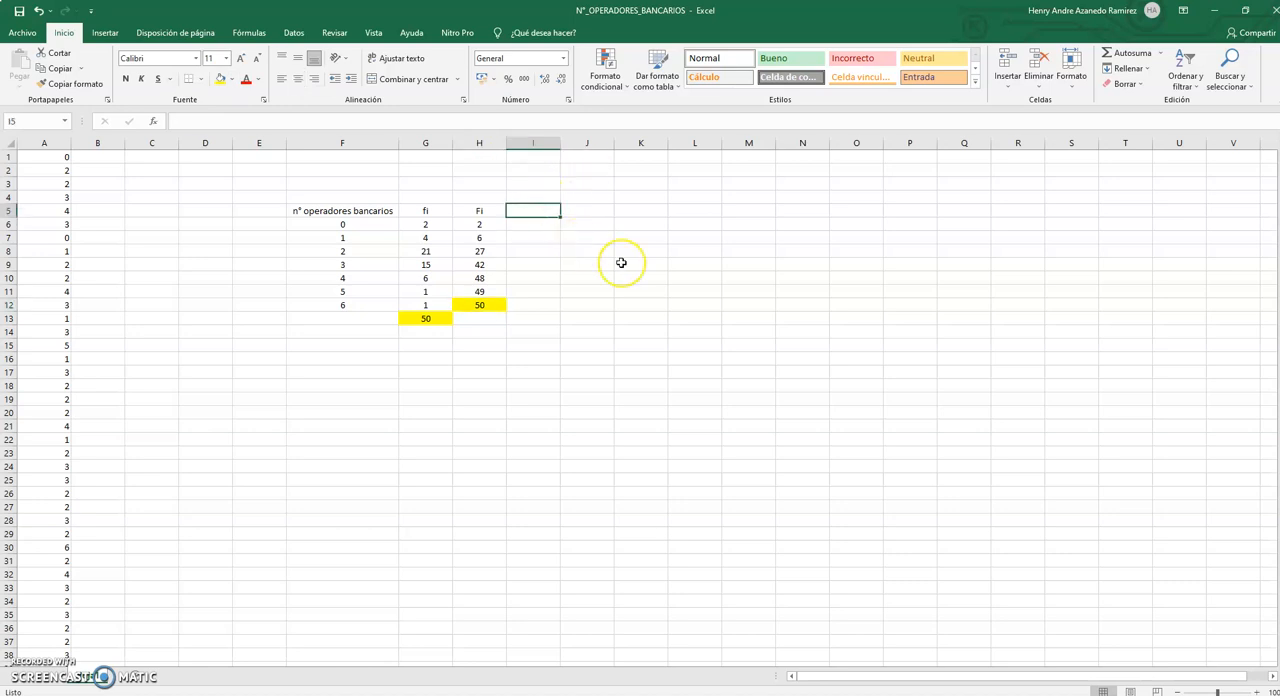
type("hi")
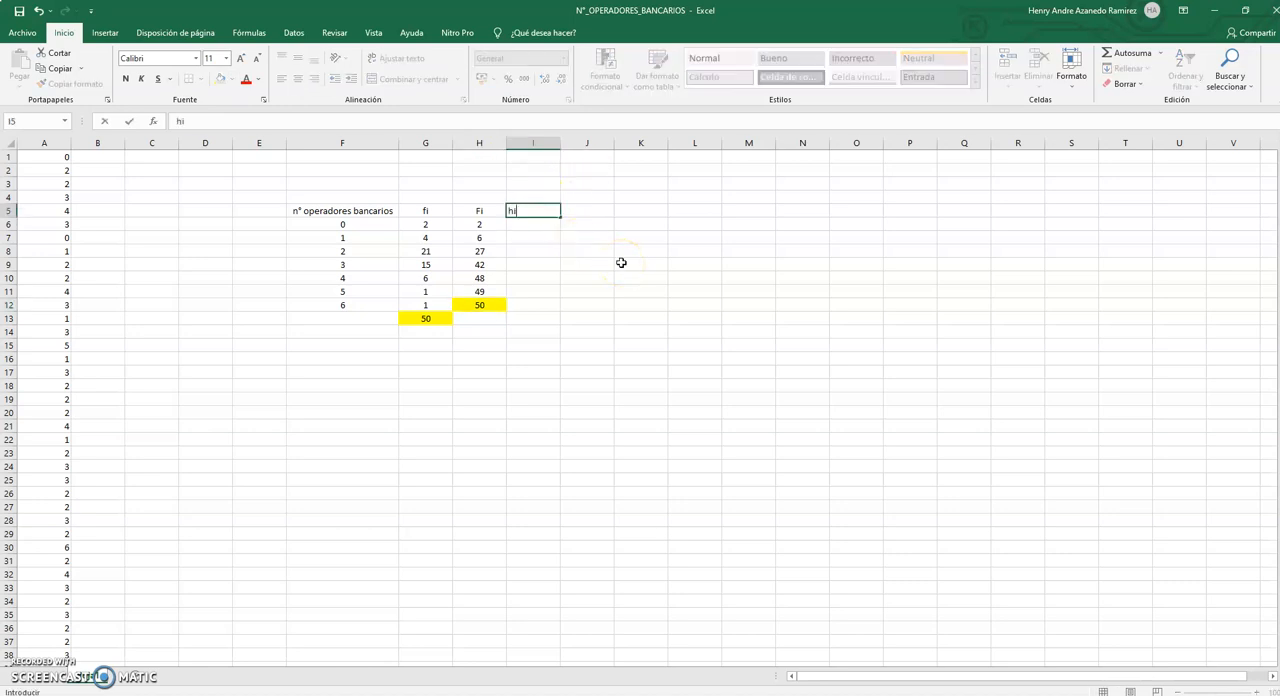
left_click(621, 262)
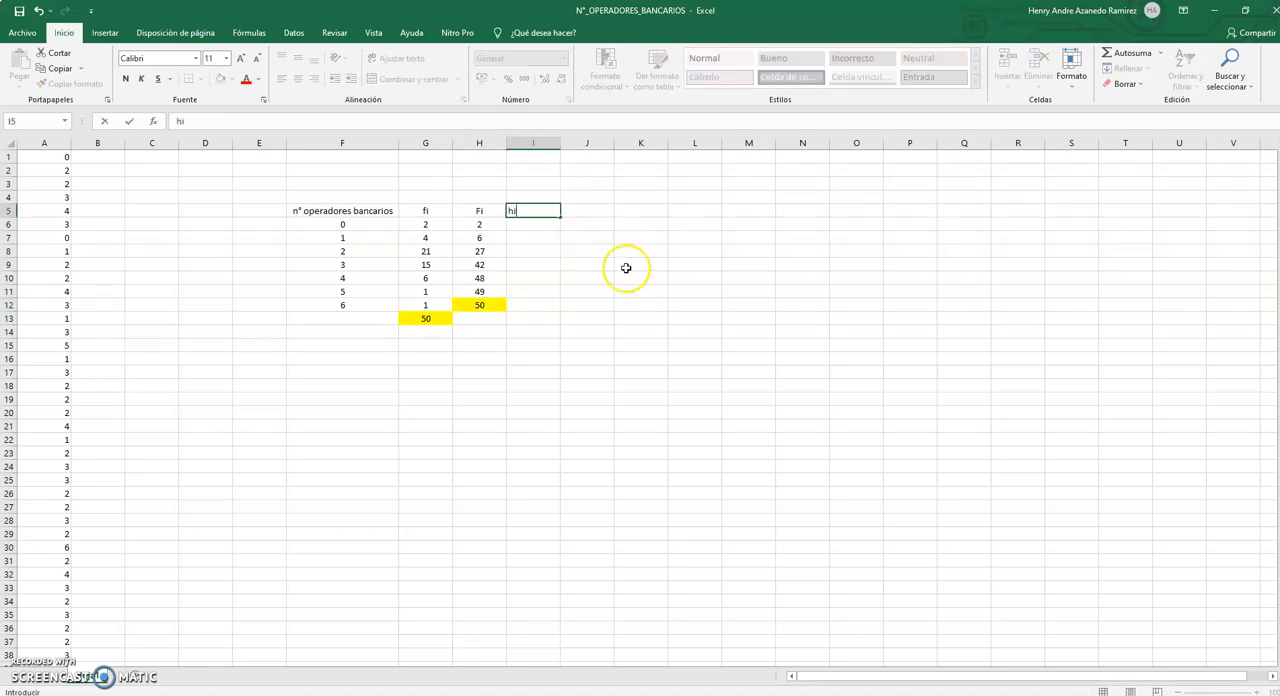
left_click(551, 215)
left_click_drag(551, 215, 537, 308)
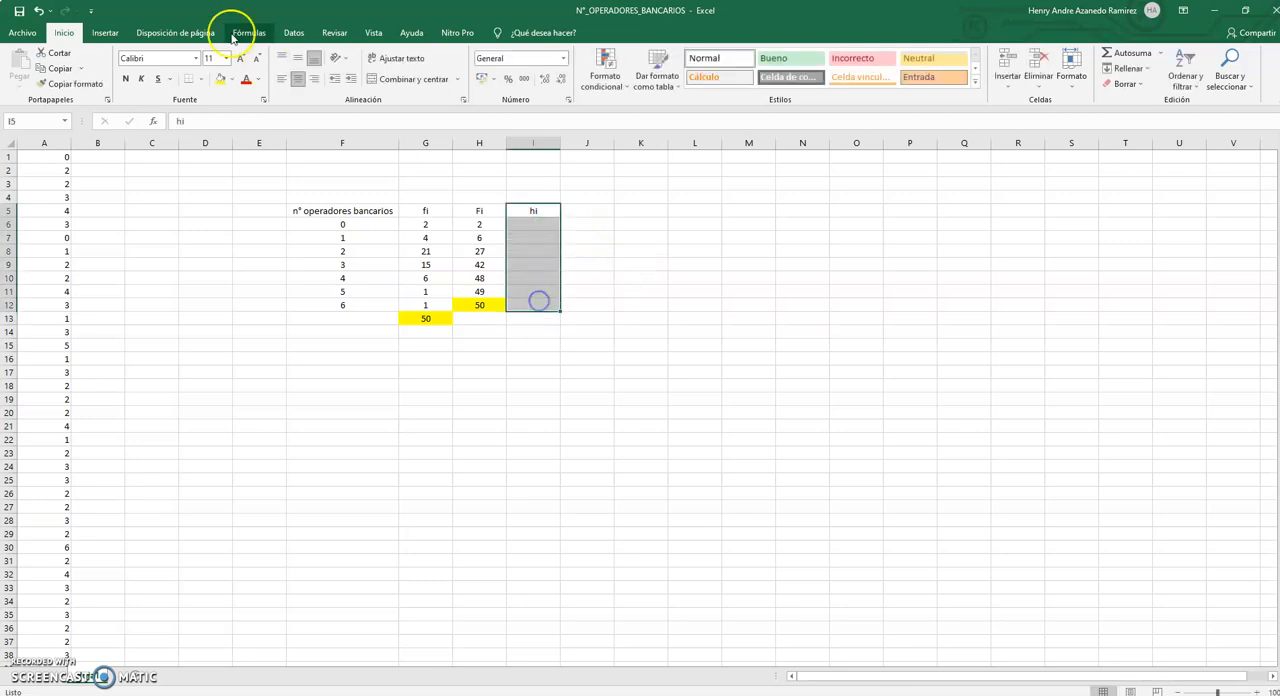
Enter the relative frequency formula =G6/$G$13 in I6 and copy it down to I12.
left_click(548, 226)
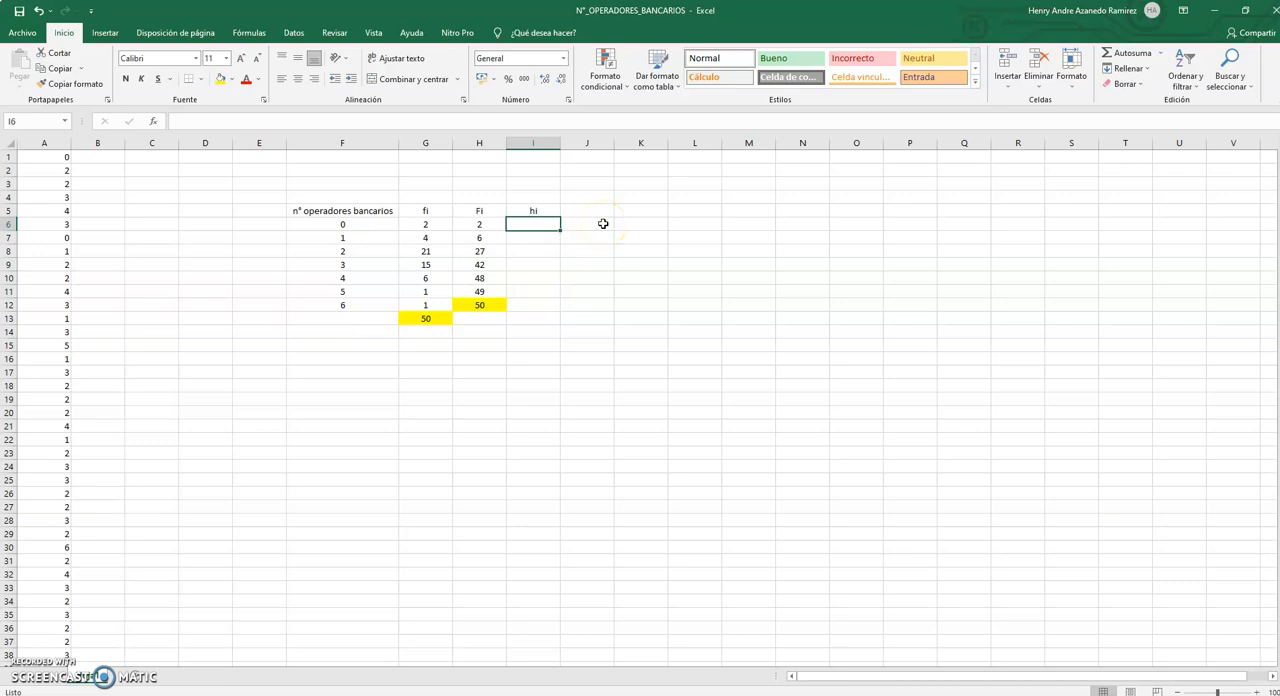
type("=")
left_click(425, 225)
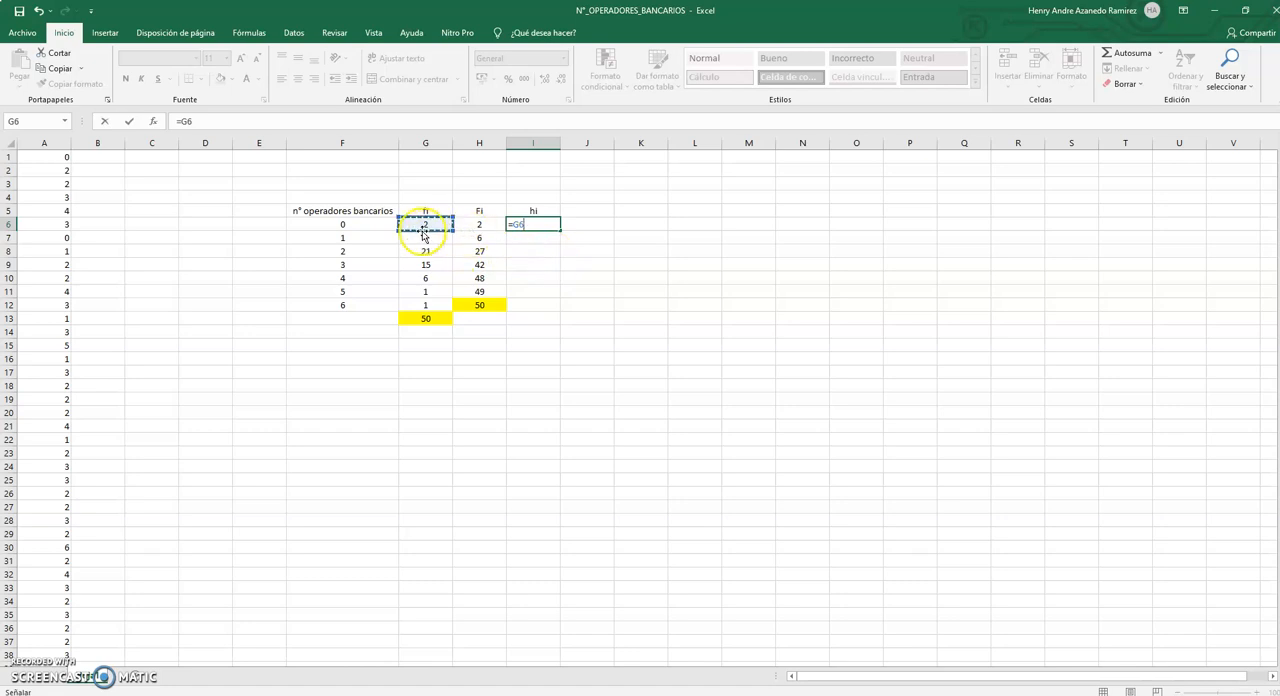
type("/")
left_click(426, 318)
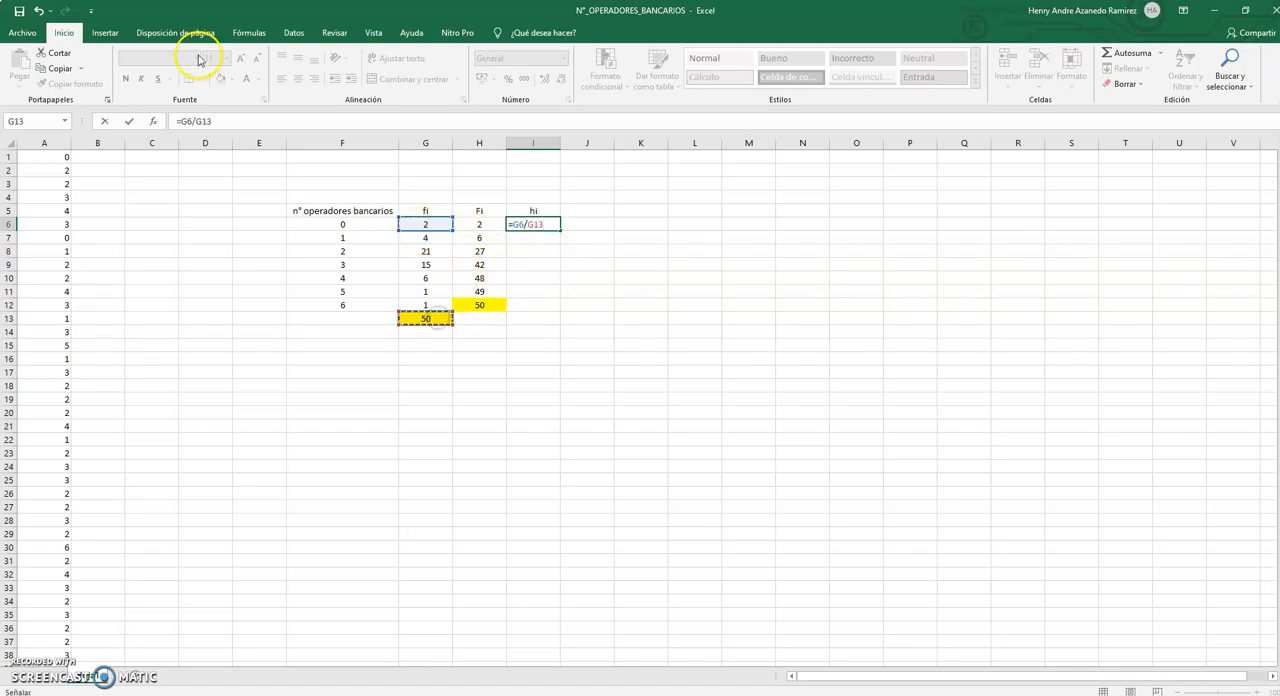
left_click_drag(194, 121, 214, 121)
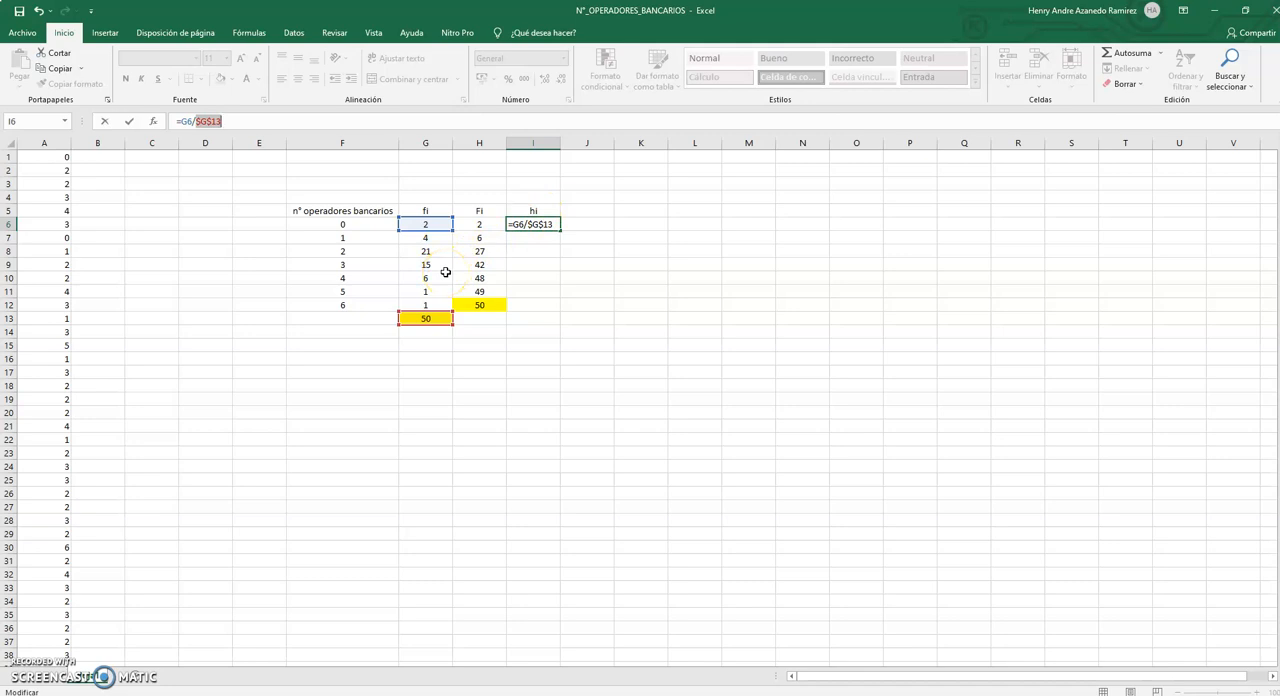
key("Return")
left_click(549, 226)
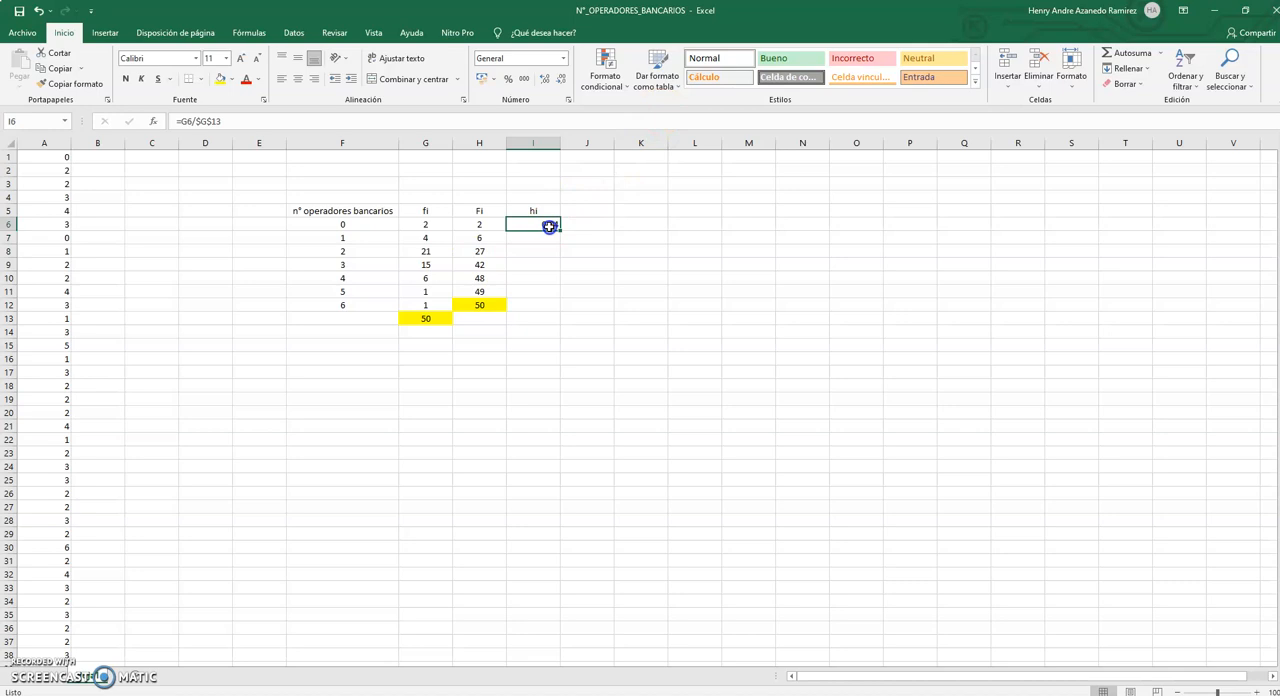
left_click_drag(561, 232, 557, 314)
Total the relative frequencies in I13 with =SUMA(I6:I12) and centre the cells I6:I13.
left_click(550, 318)
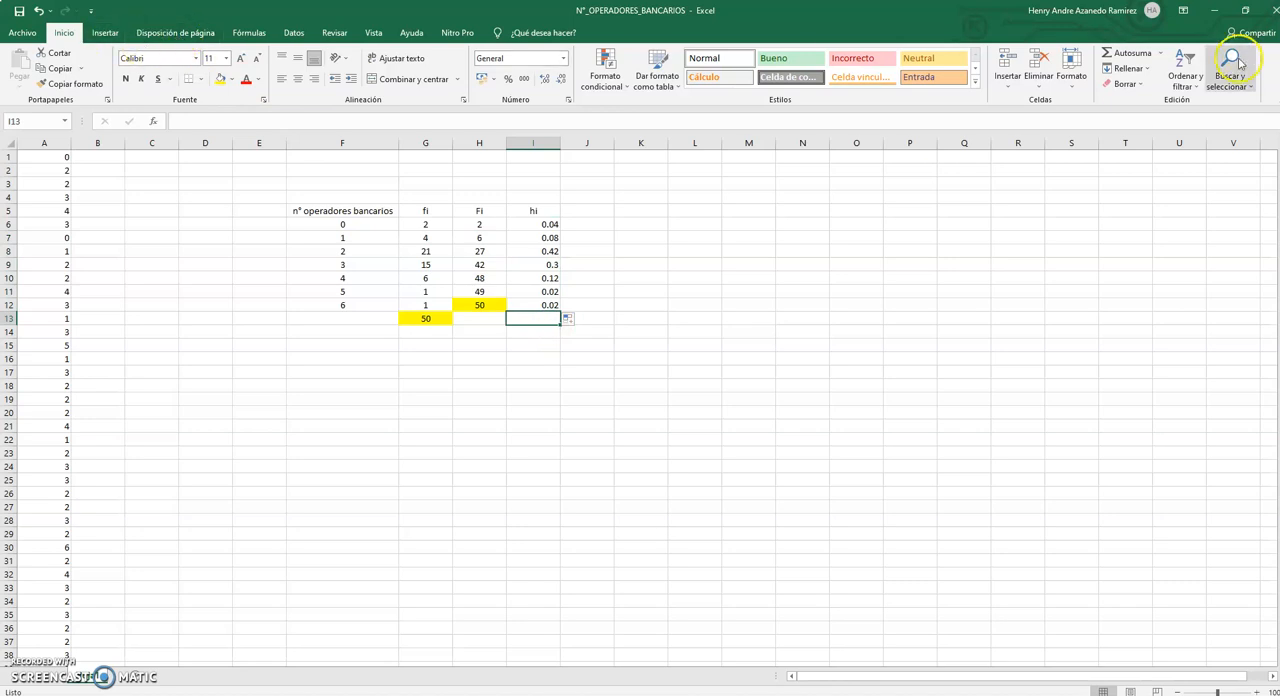
left_click(1135, 62)
key("Return")
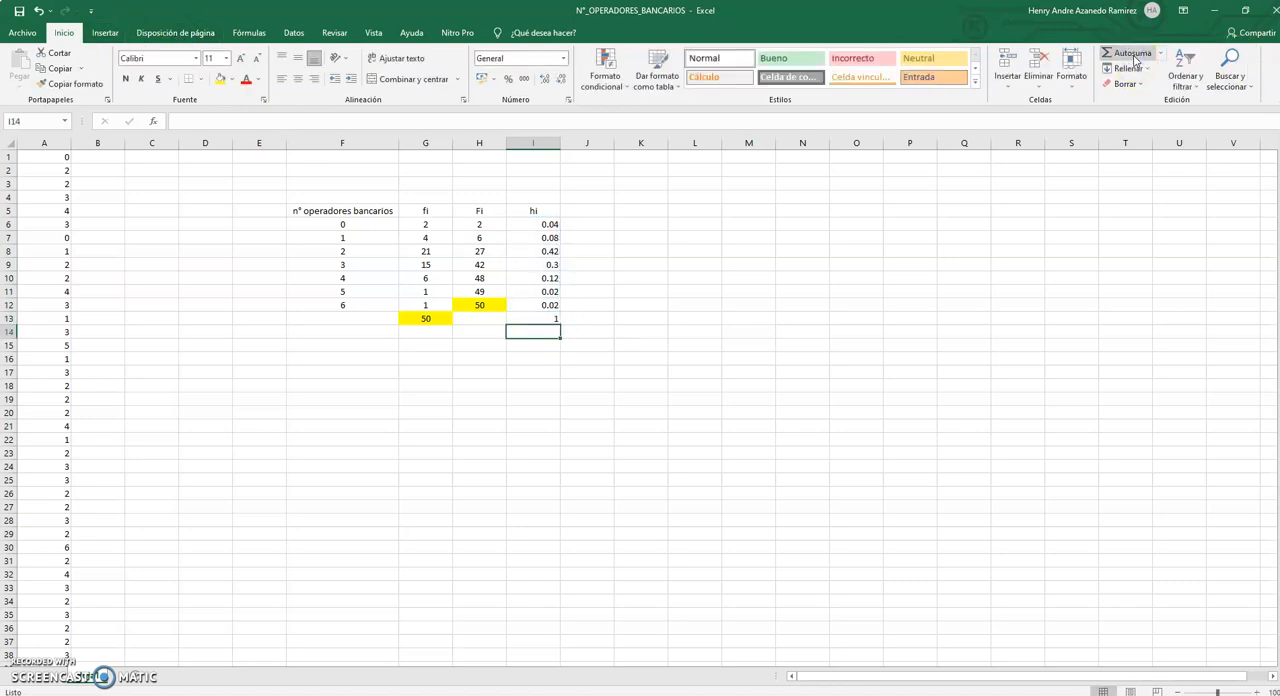
left_click_drag(552, 225, 537, 315)
left_click(298, 78)
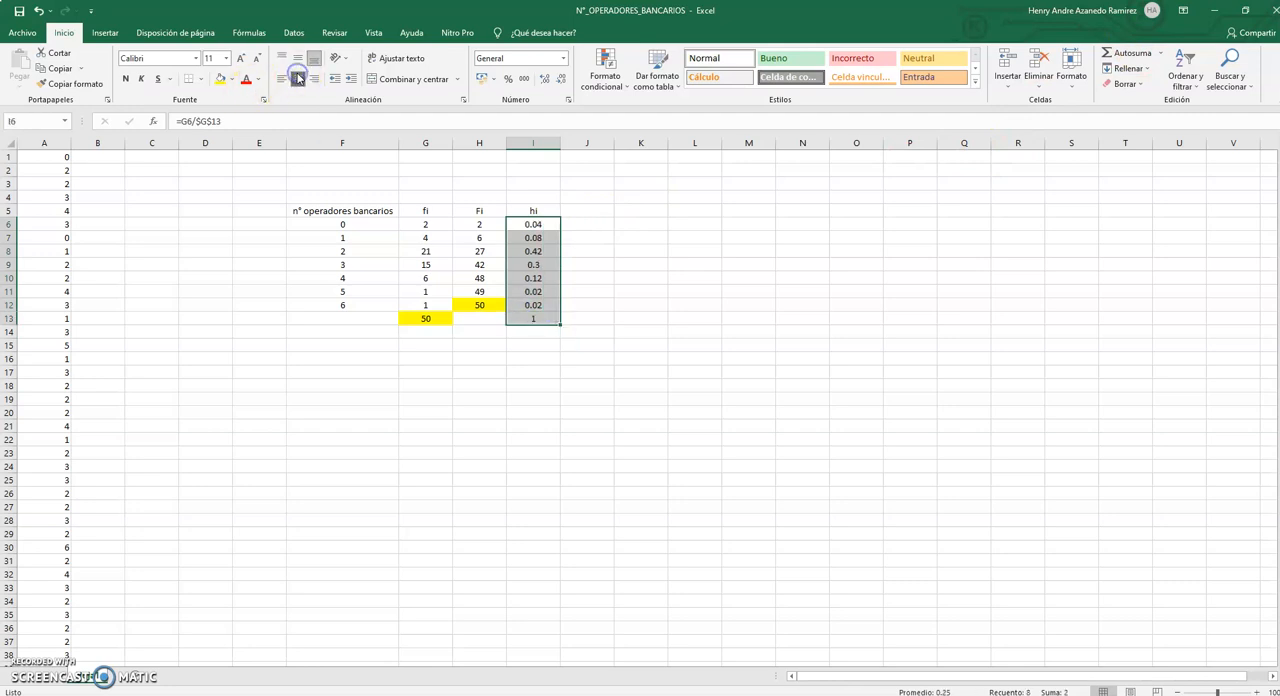
Add the header Hi in J5 and set the first cumulative relative frequency in J6 to =I6.
left_click(581, 209)
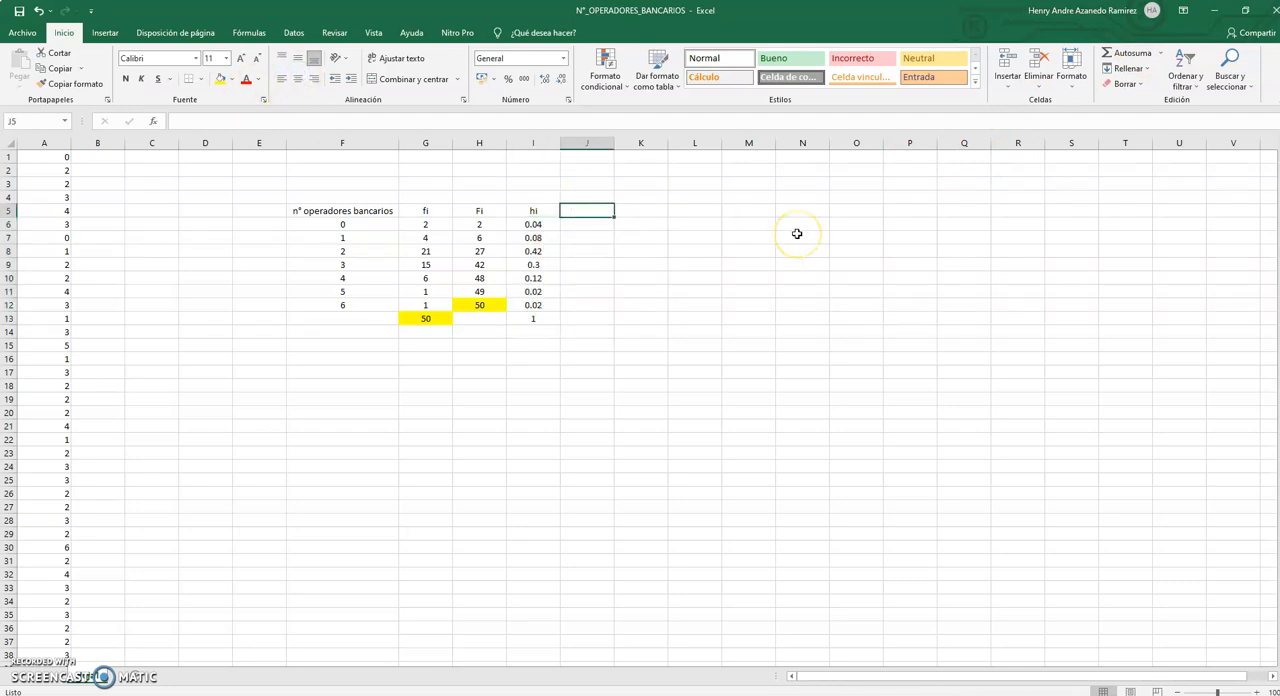
type("Hi")
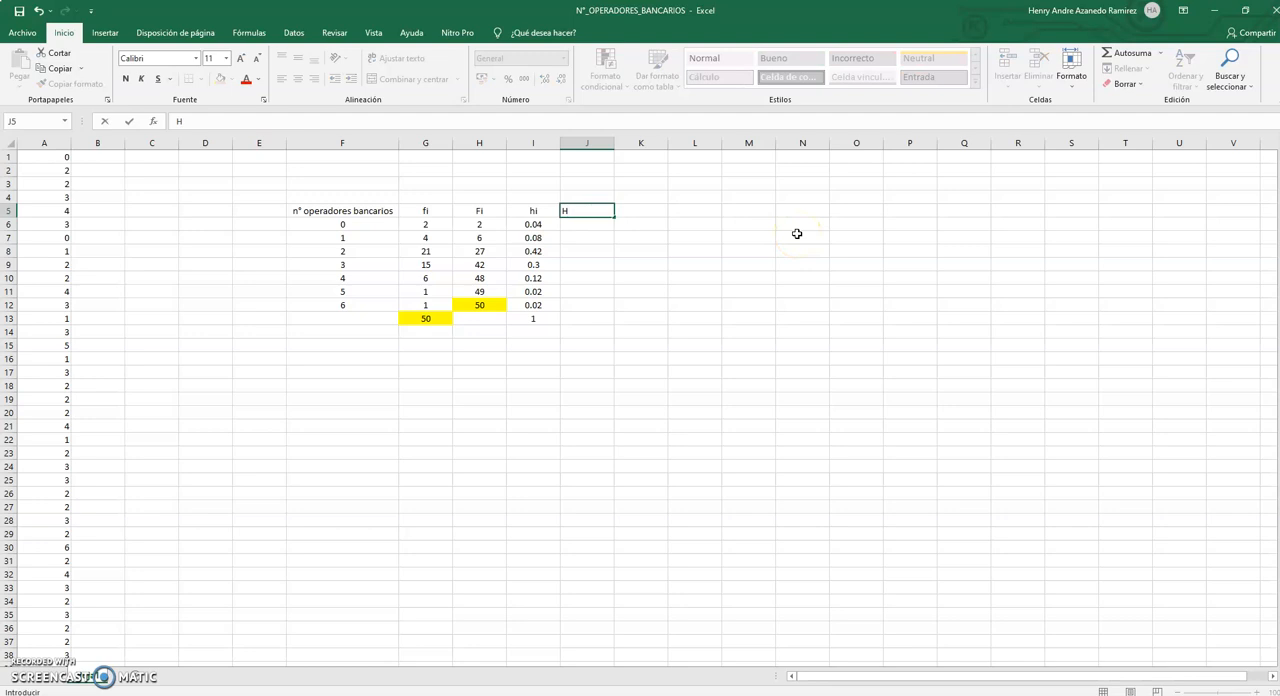
left_click(603, 224)
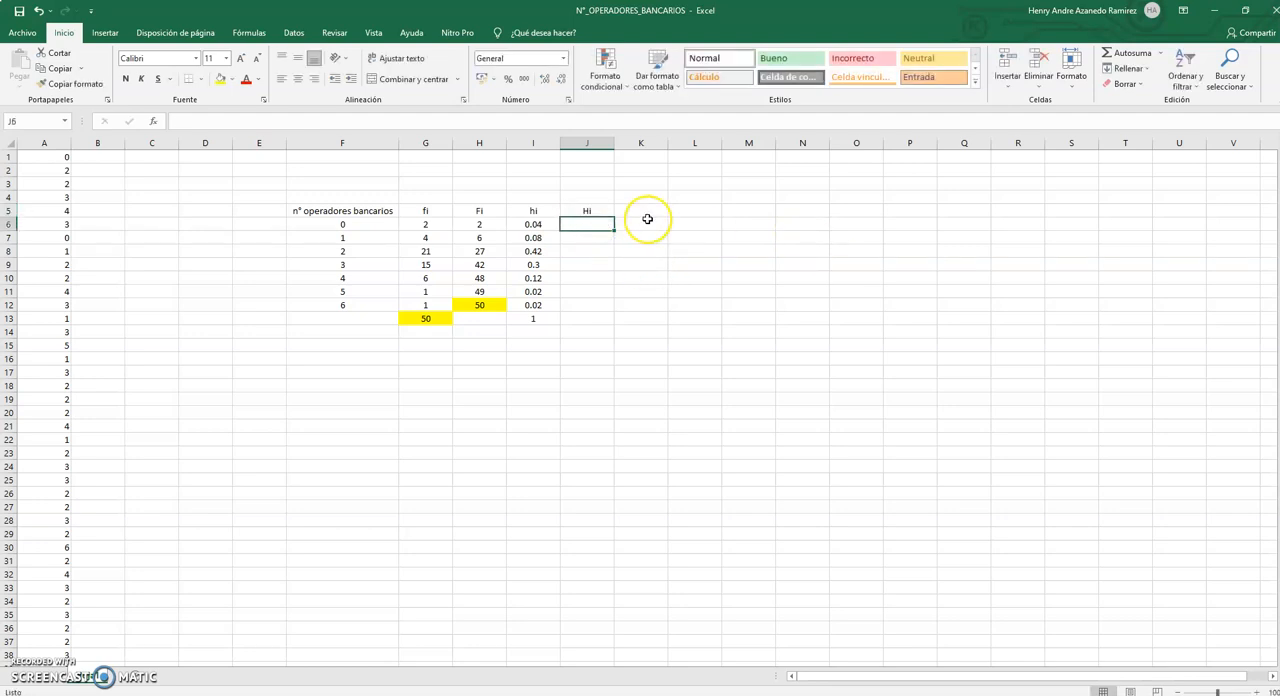
type("=")
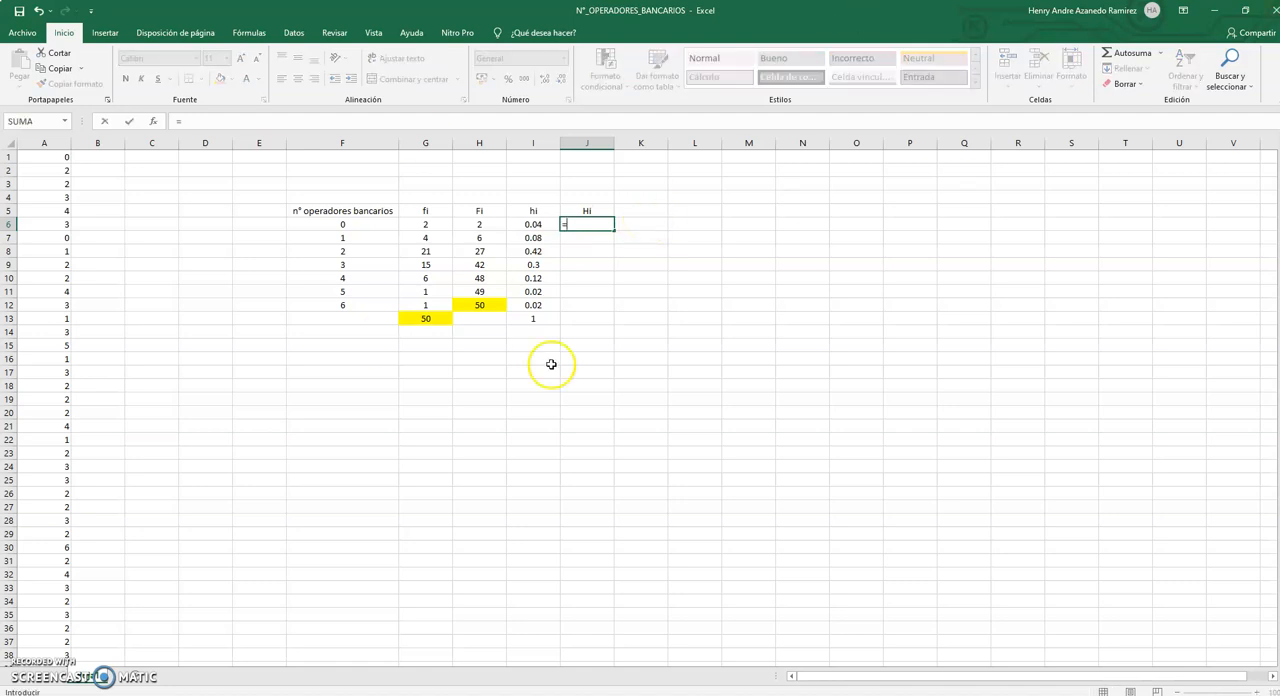
left_click(535, 223)
key("Return")
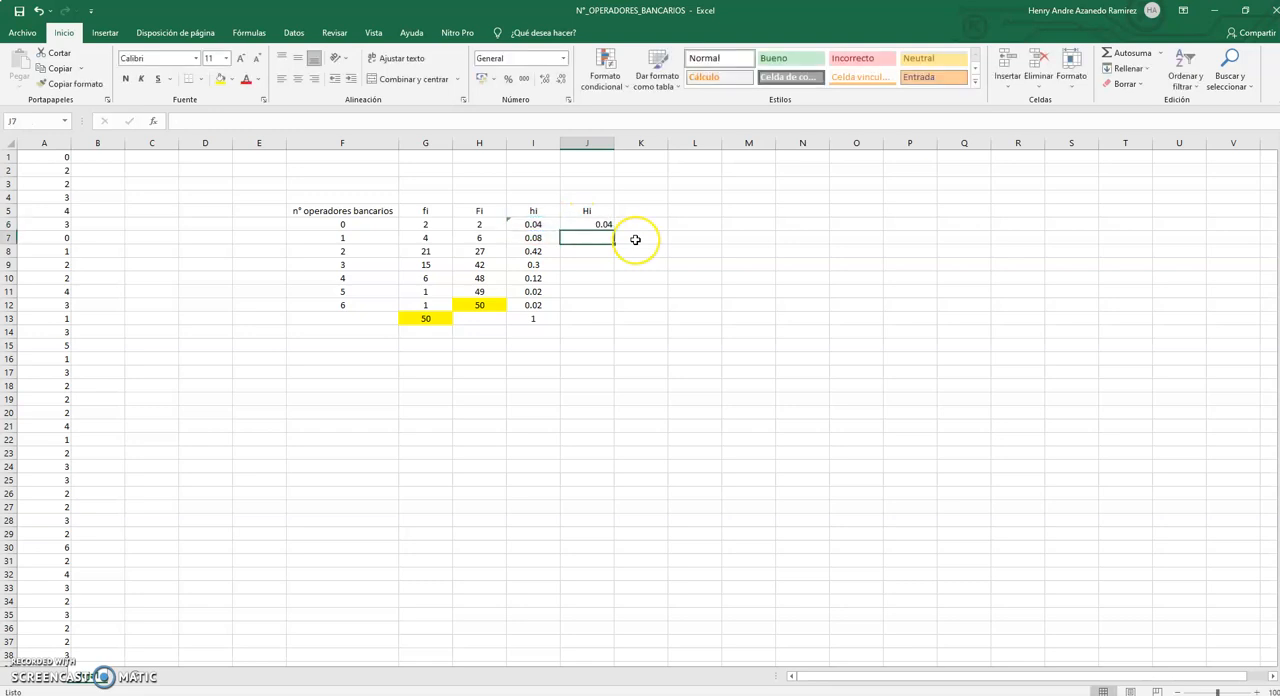
Enter the second cumulative relative frequency in J7 as =J6+I7.
type("=")
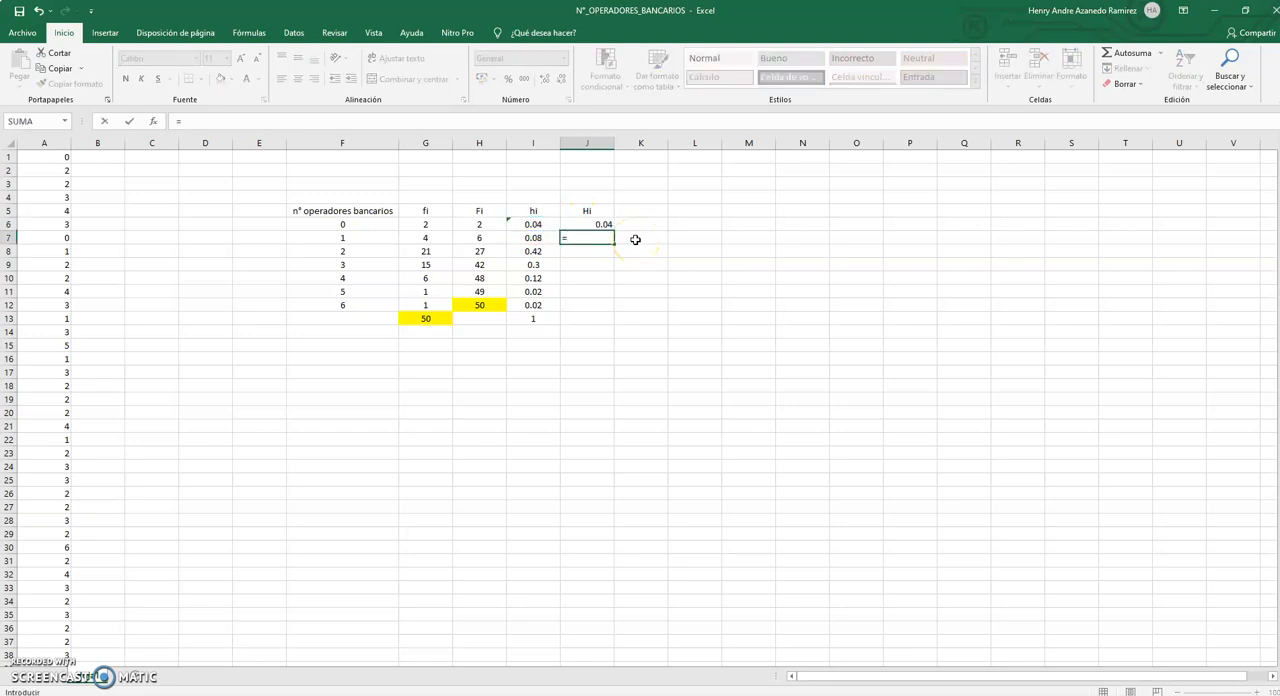
left_click(604, 224)
type("+")
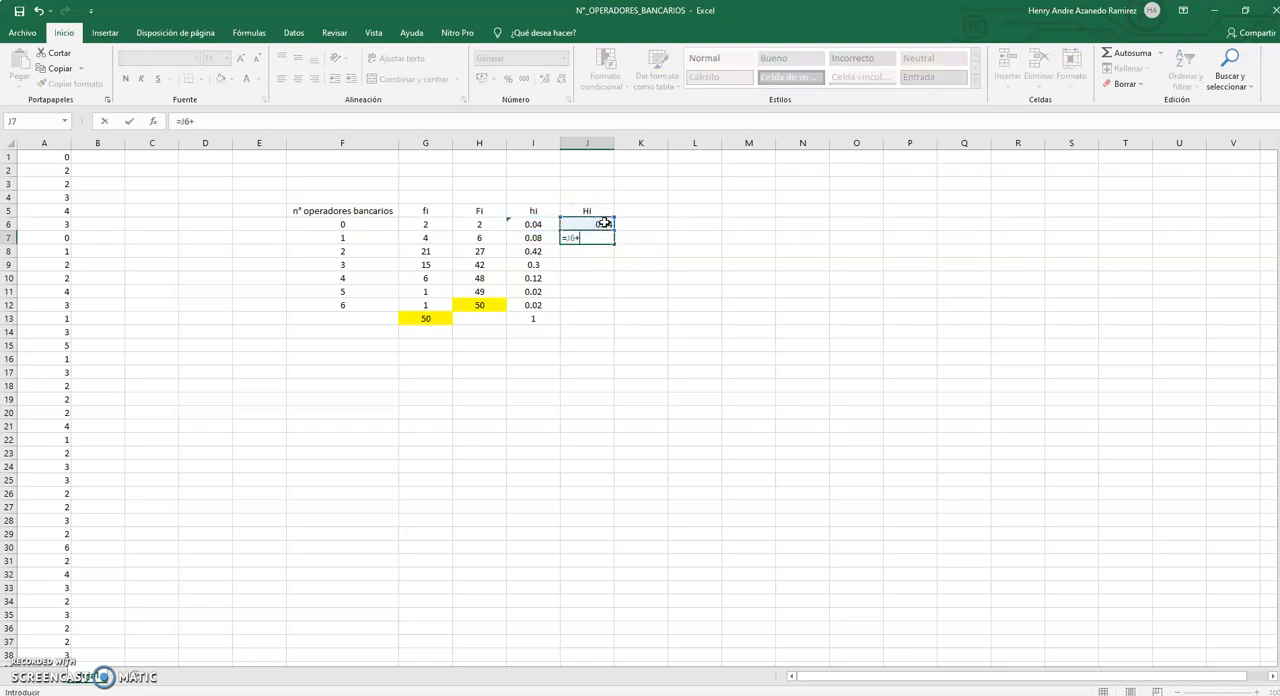
left_click(532, 239)
key("Return")
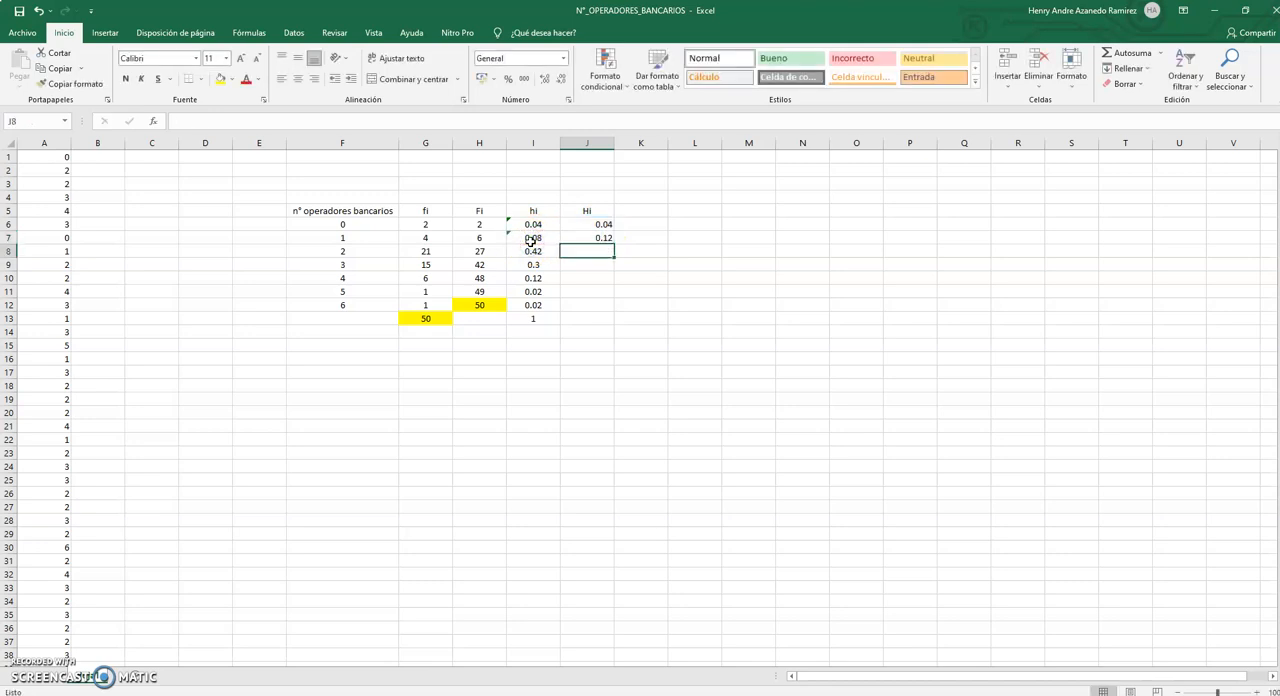
Enter =J7+I8 in J8 and copy the formula down to J12.
type("=")
left_click(571, 237)
type("+")
left_click(531, 251)
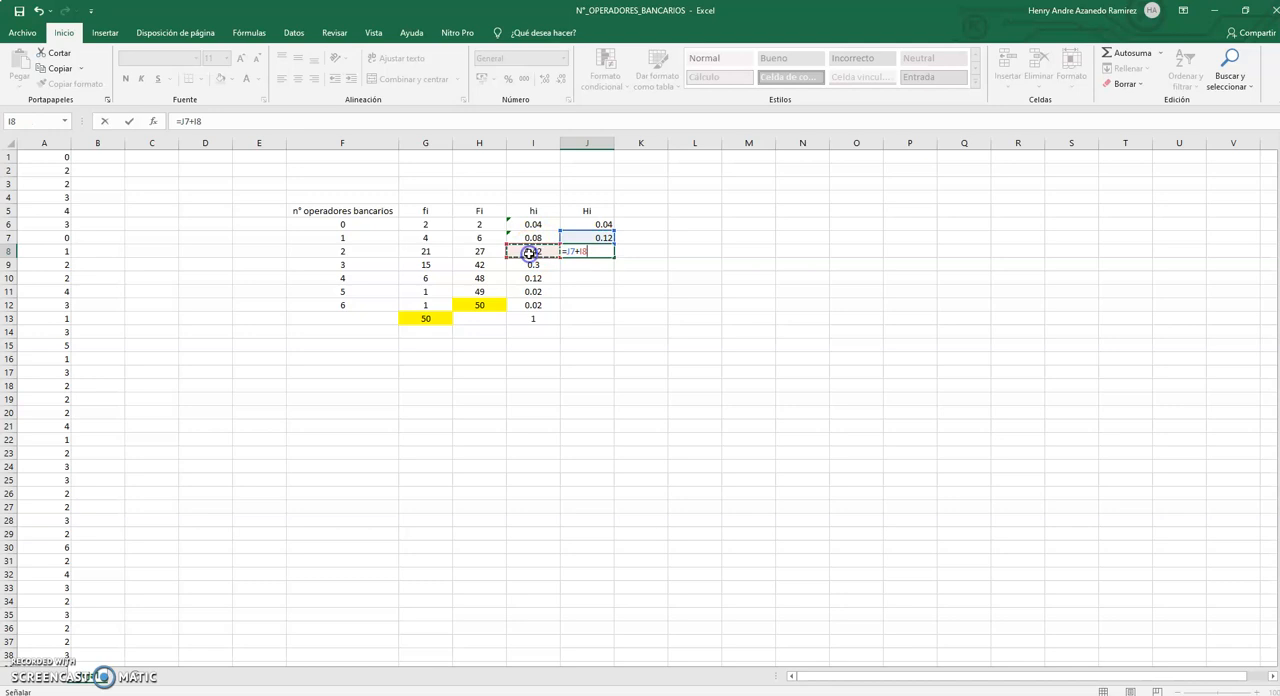
key("Return")
left_click(600, 251)
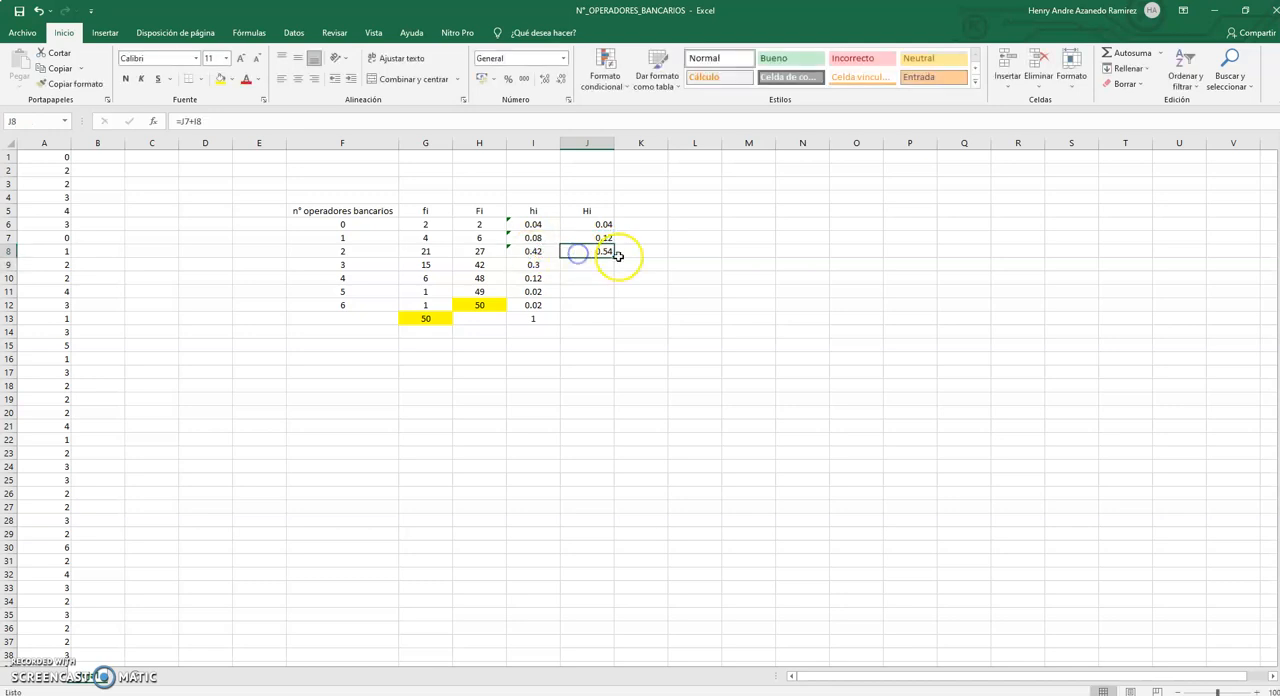
left_click_drag(609, 265, 607, 306)
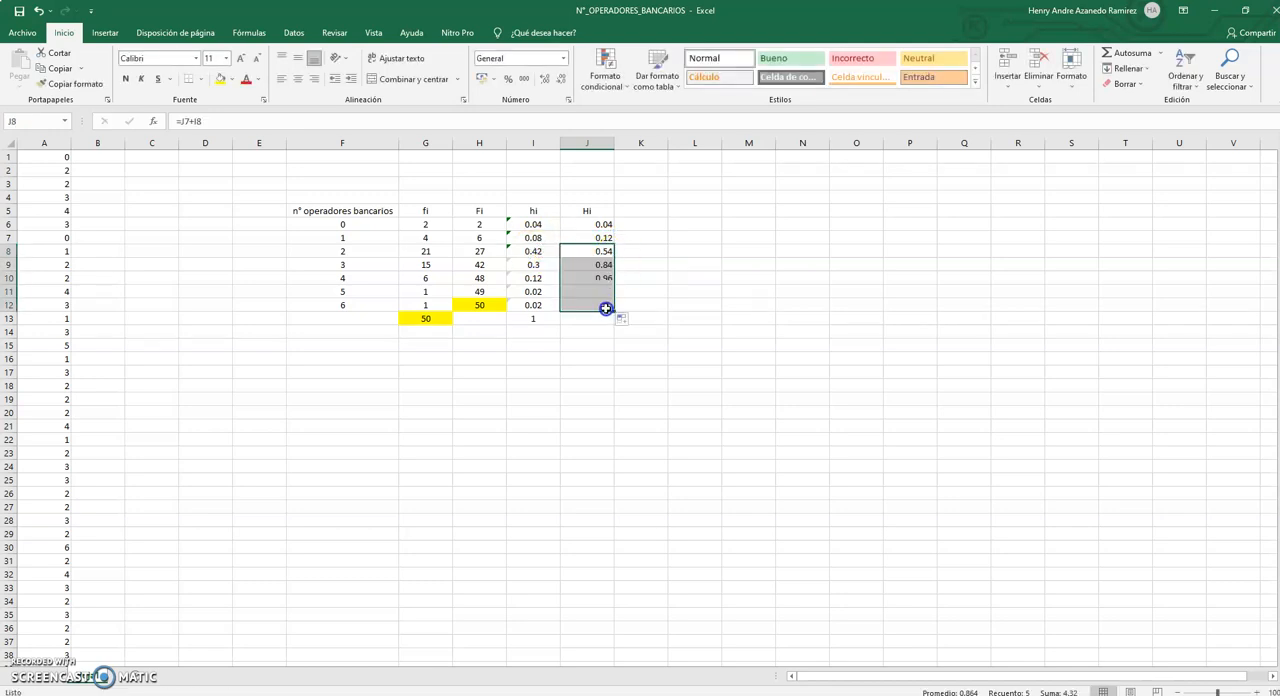
Ignore the inconsistent-formula error flagged on the hi values in I6:I12.
left_click_drag(533, 228, 533, 305)
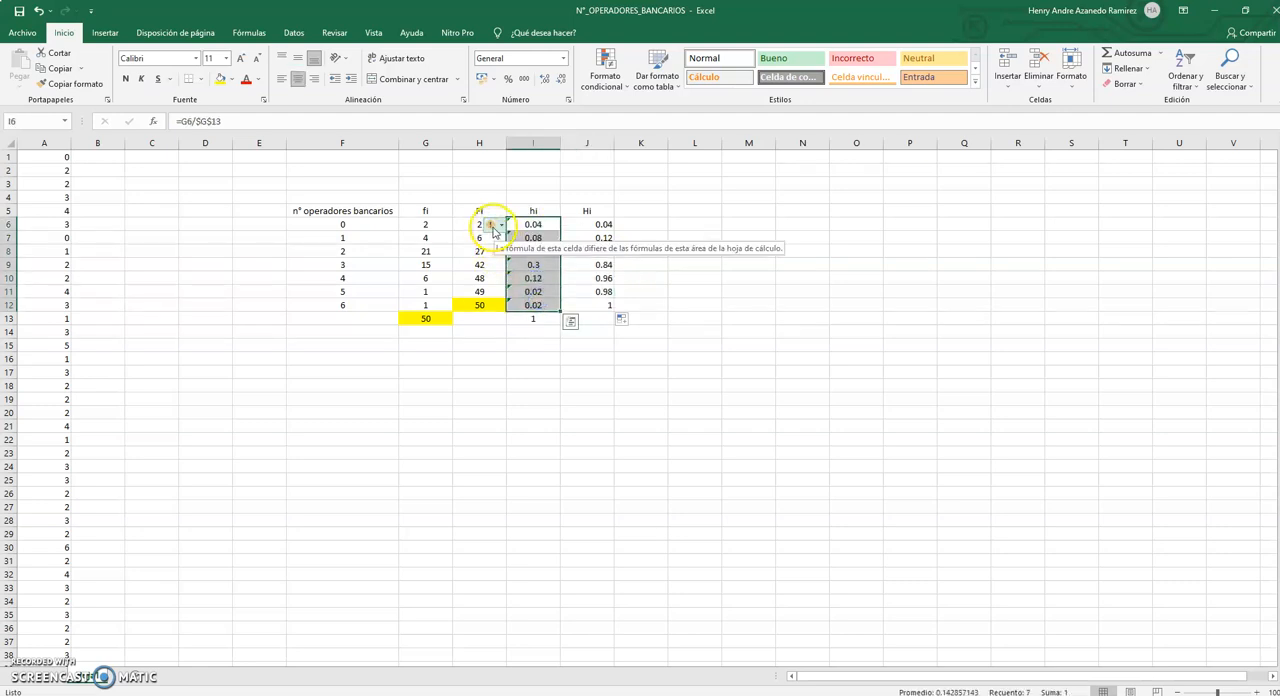
left_click(492, 227)
left_click(528, 292)
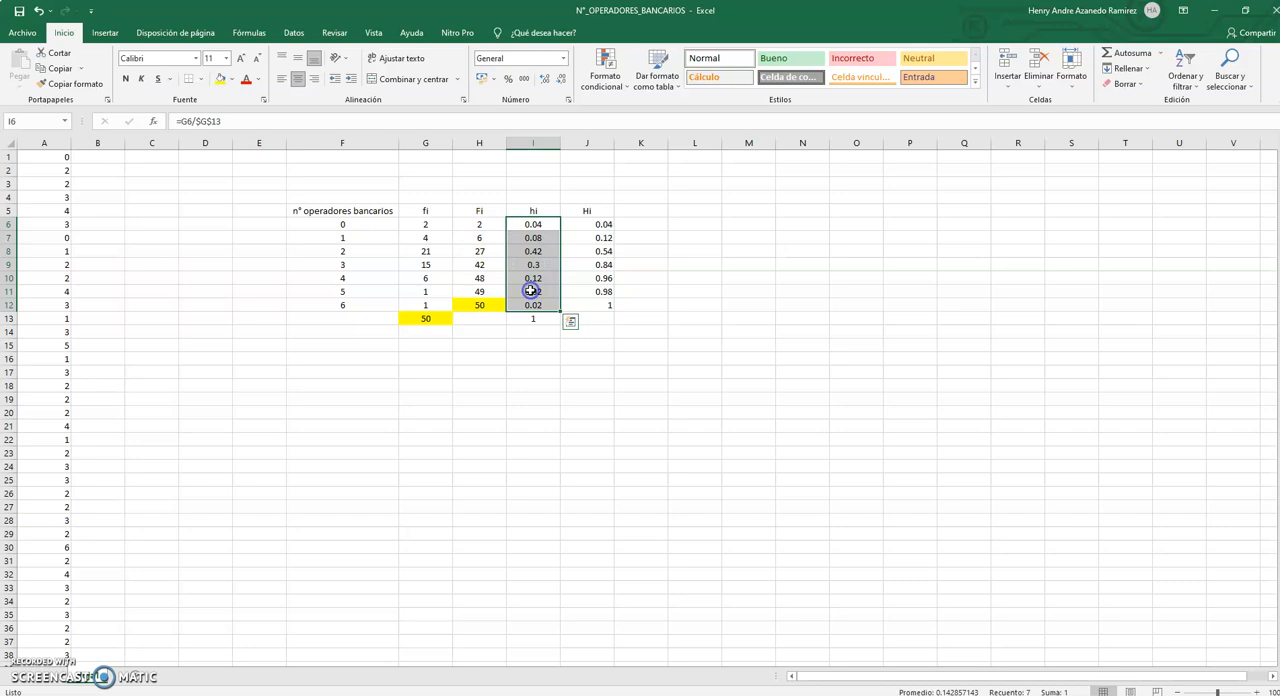
left_click(679, 279)
Highlight I13 and J12 with yellow fill and centre the Hi column J5:J12.
left_click(543, 318)
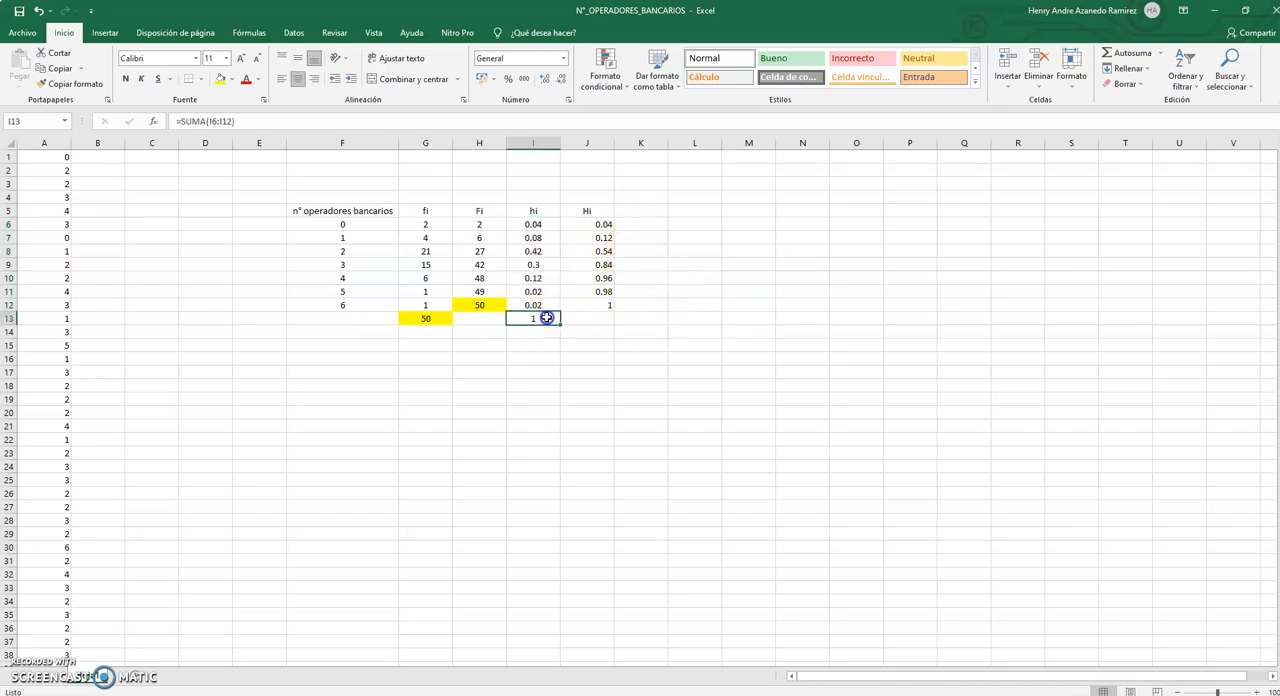
left_click(220, 82)
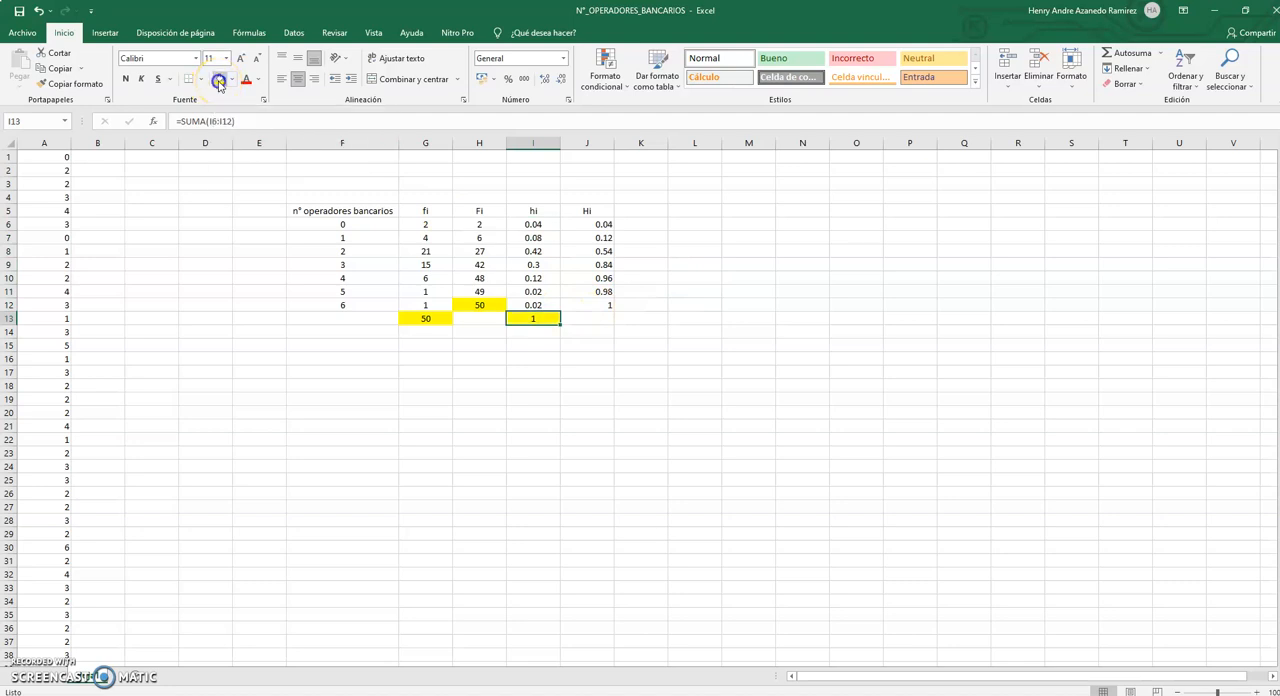
left_click(606, 305)
left_click(220, 80)
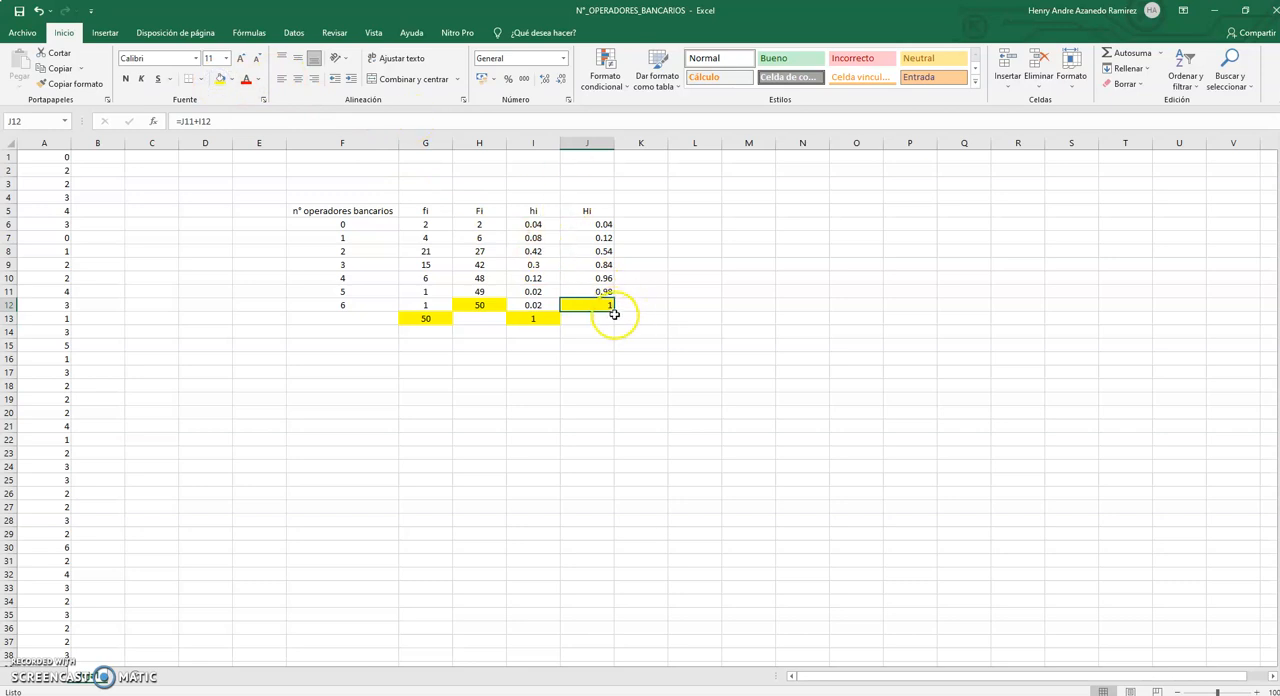
left_click_drag(586, 211, 598, 305)
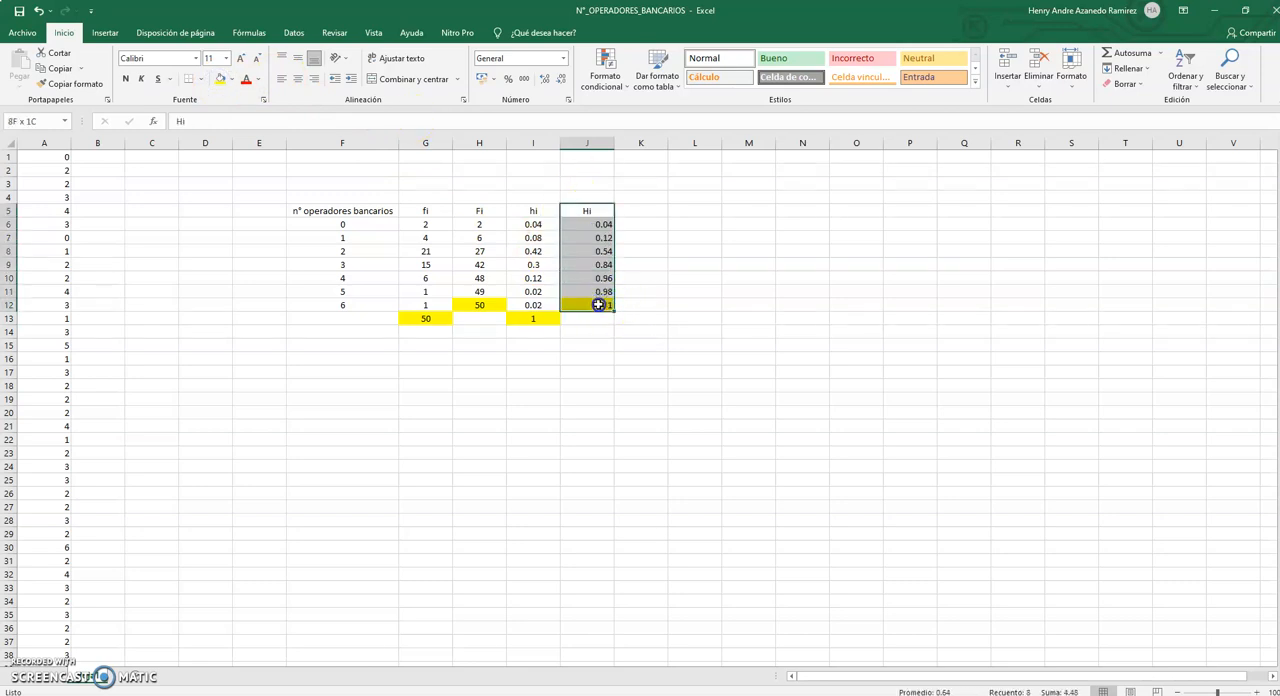
left_click(296, 79)
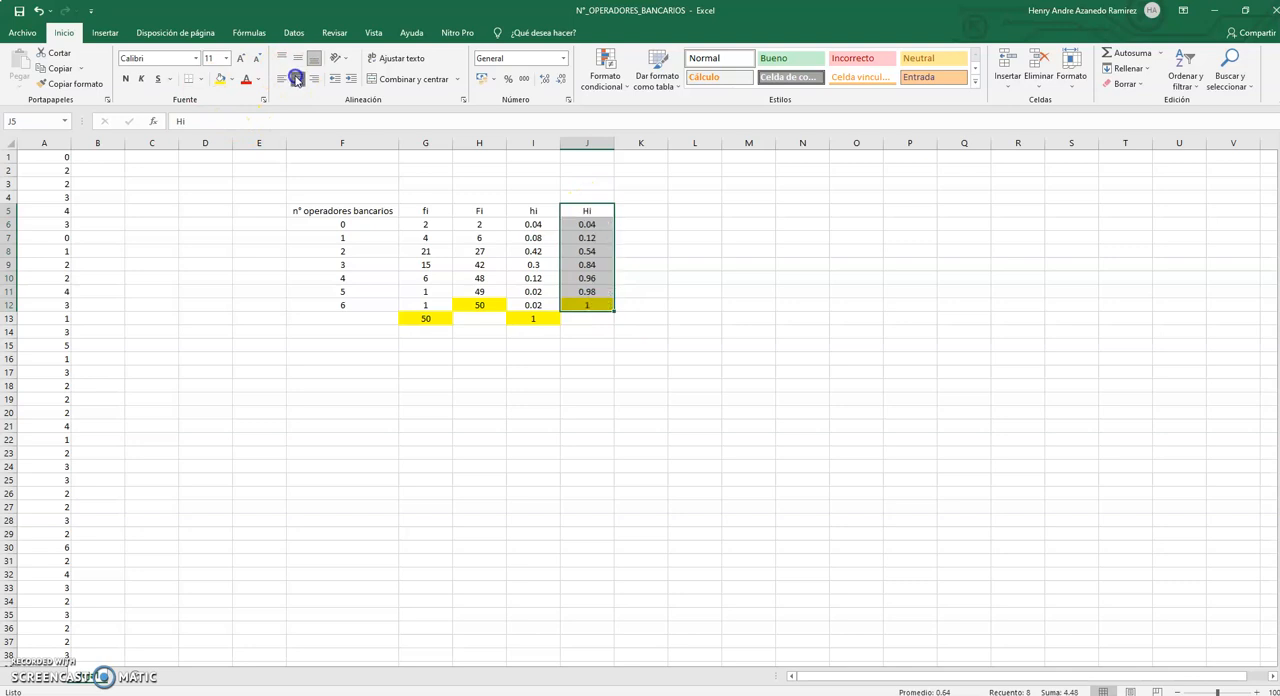
Check how the cumulative relative frequencies in J6:J8 are built up from the hi values in I6:I8.
left_click(592, 224)
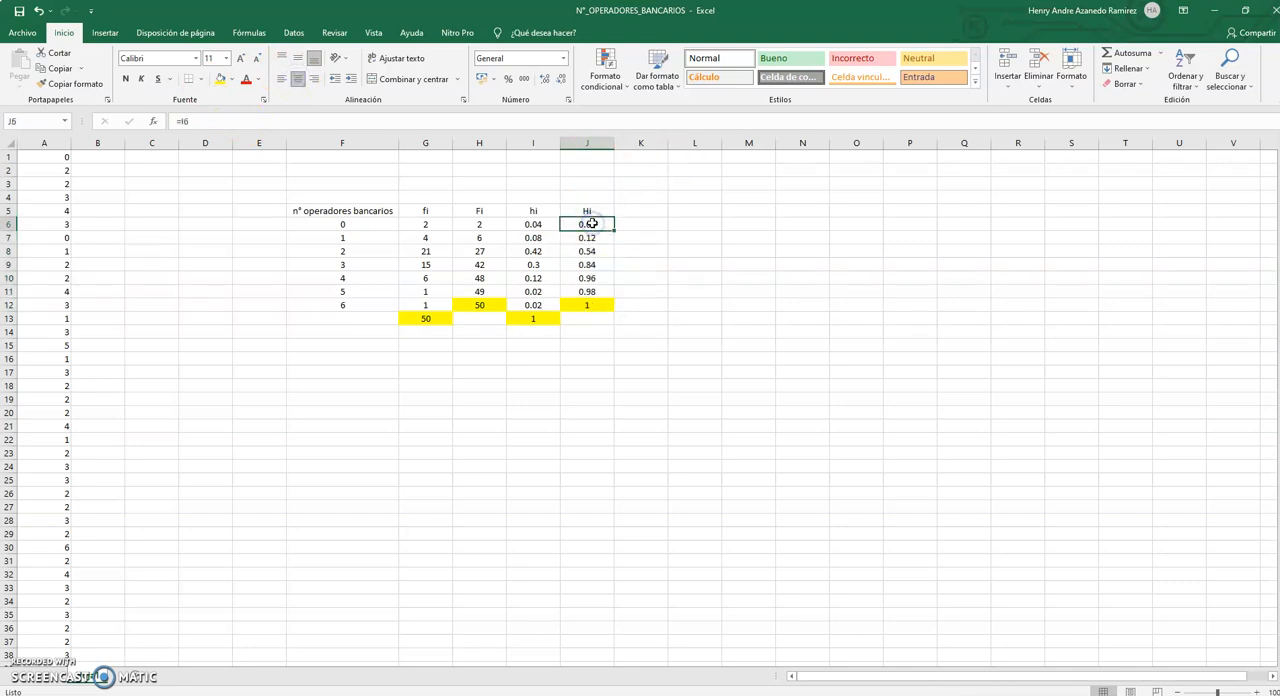
left_click(542, 224)
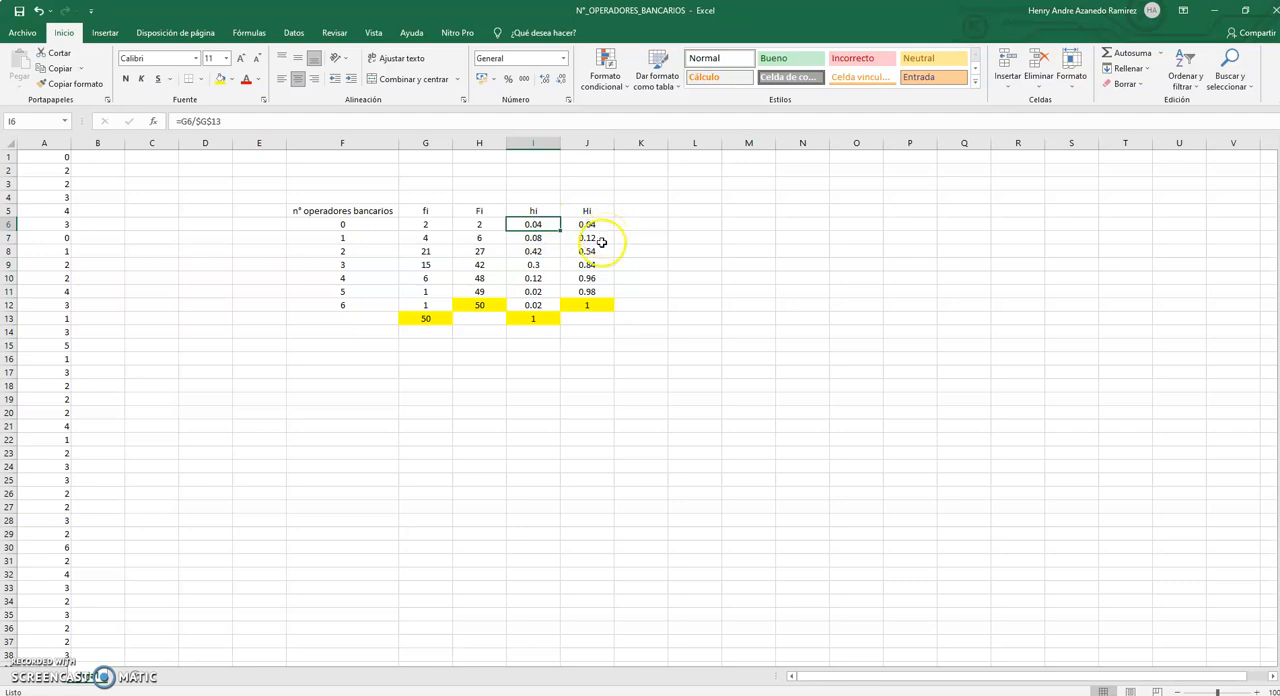
left_click(603, 241)
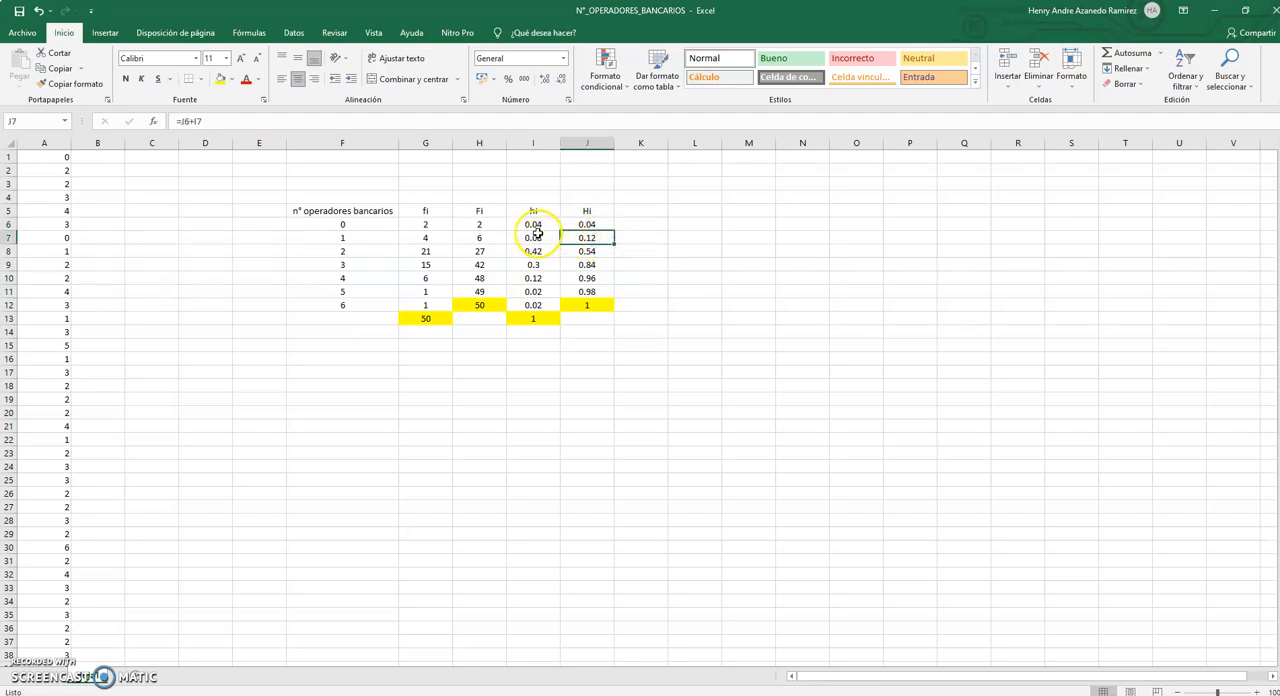
left_click(536, 226)
left_click(541, 239)
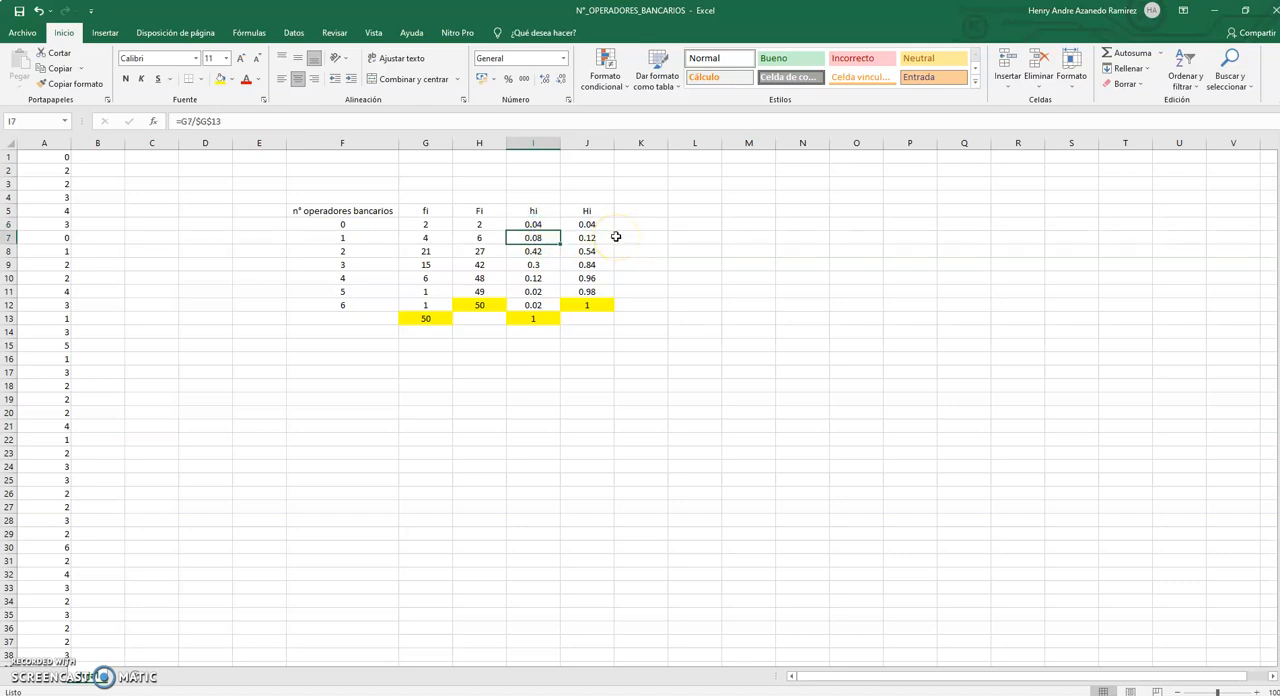
left_click(590, 223)
left_click(552, 243)
left_click(582, 253)
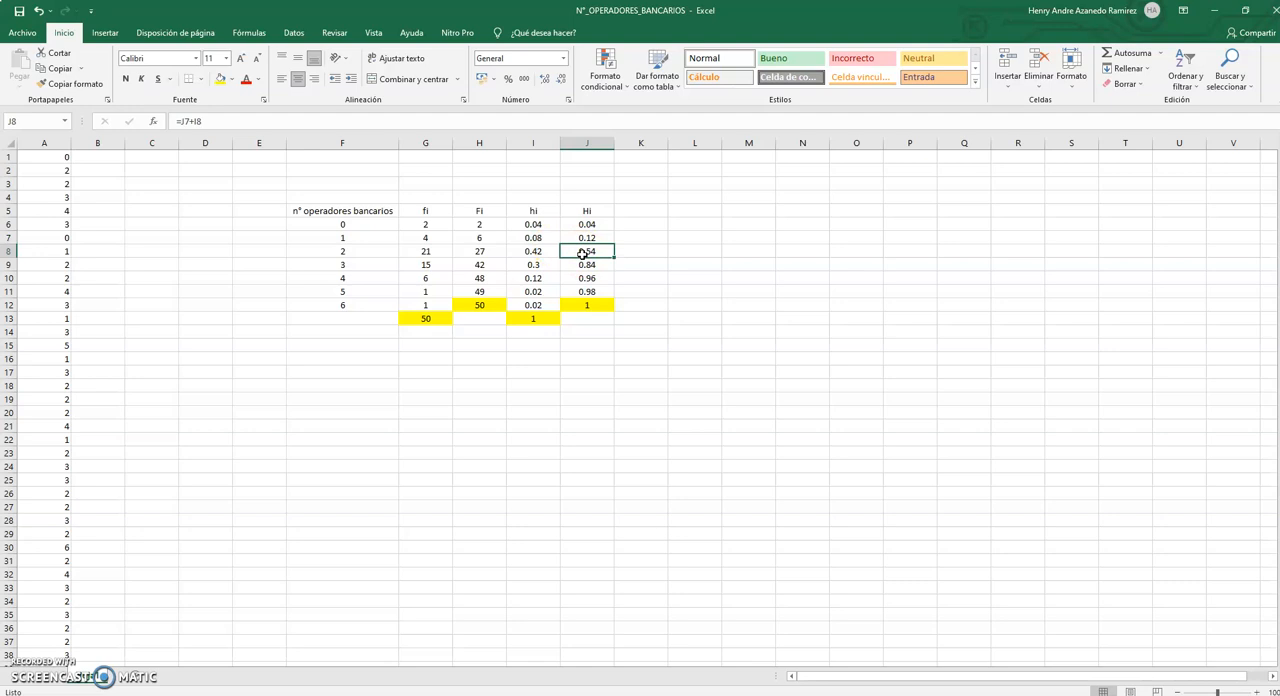
left_click(539, 226)
left_click(545, 238)
left_click(541, 252)
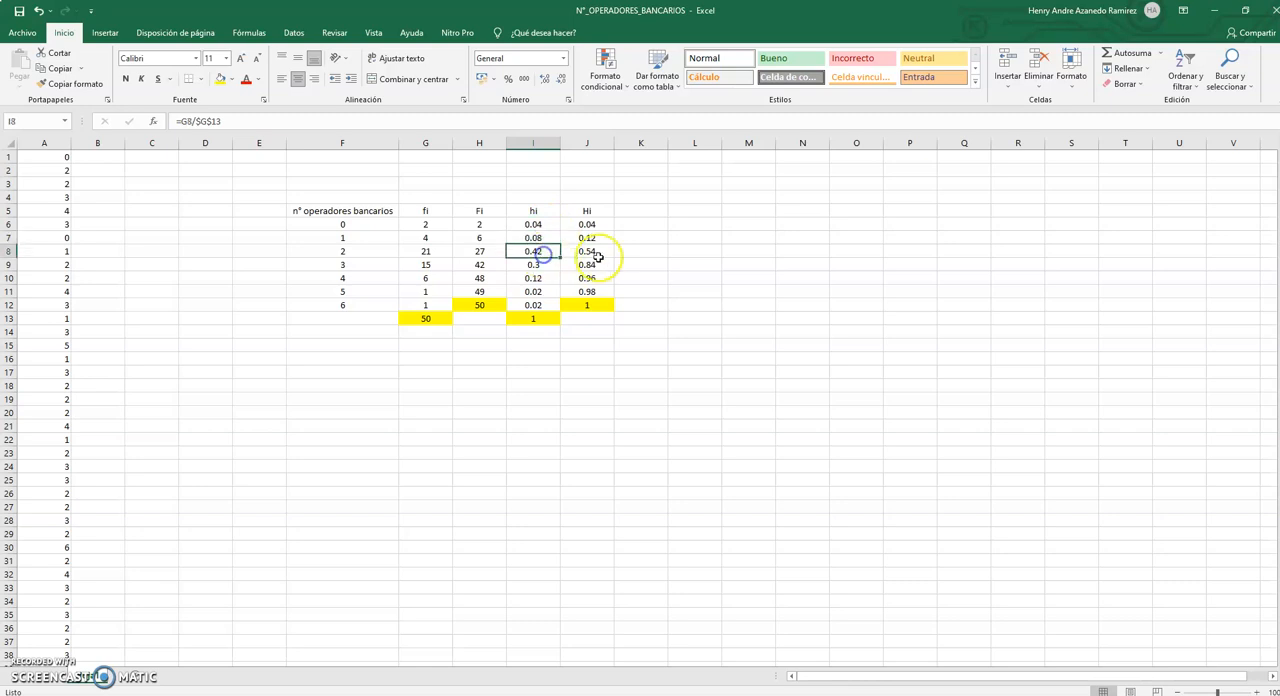
left_click(600, 255)
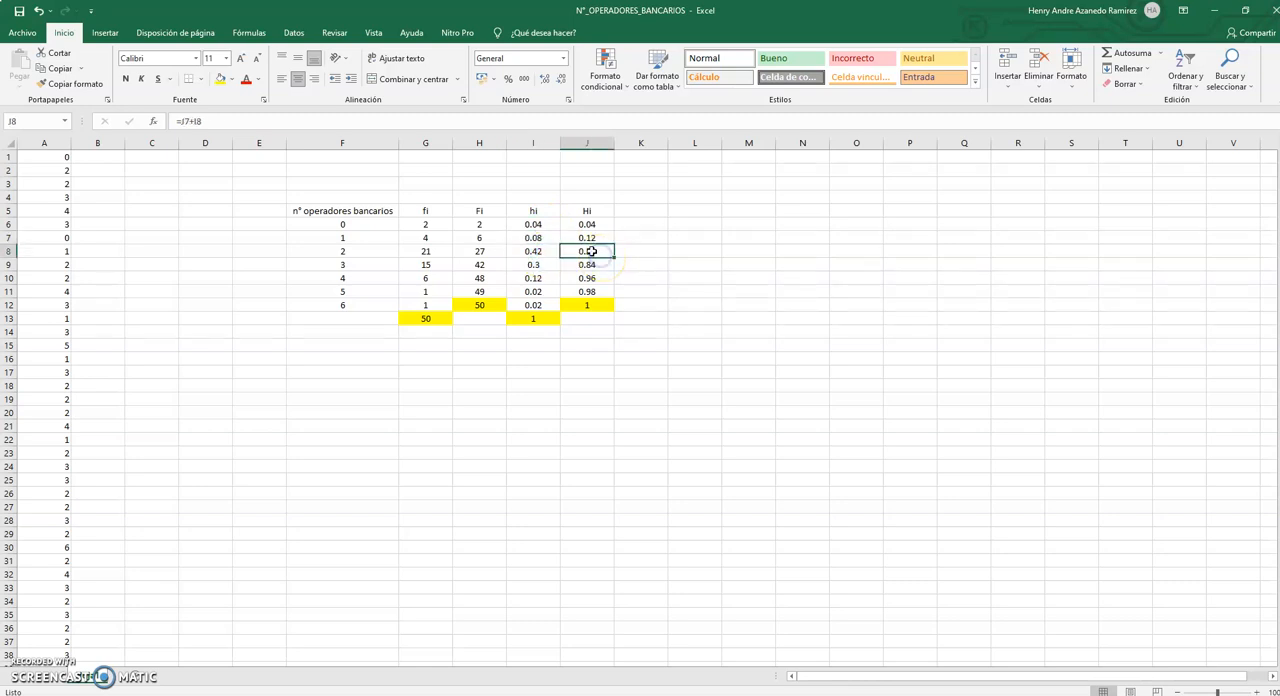
left_click(601, 236)
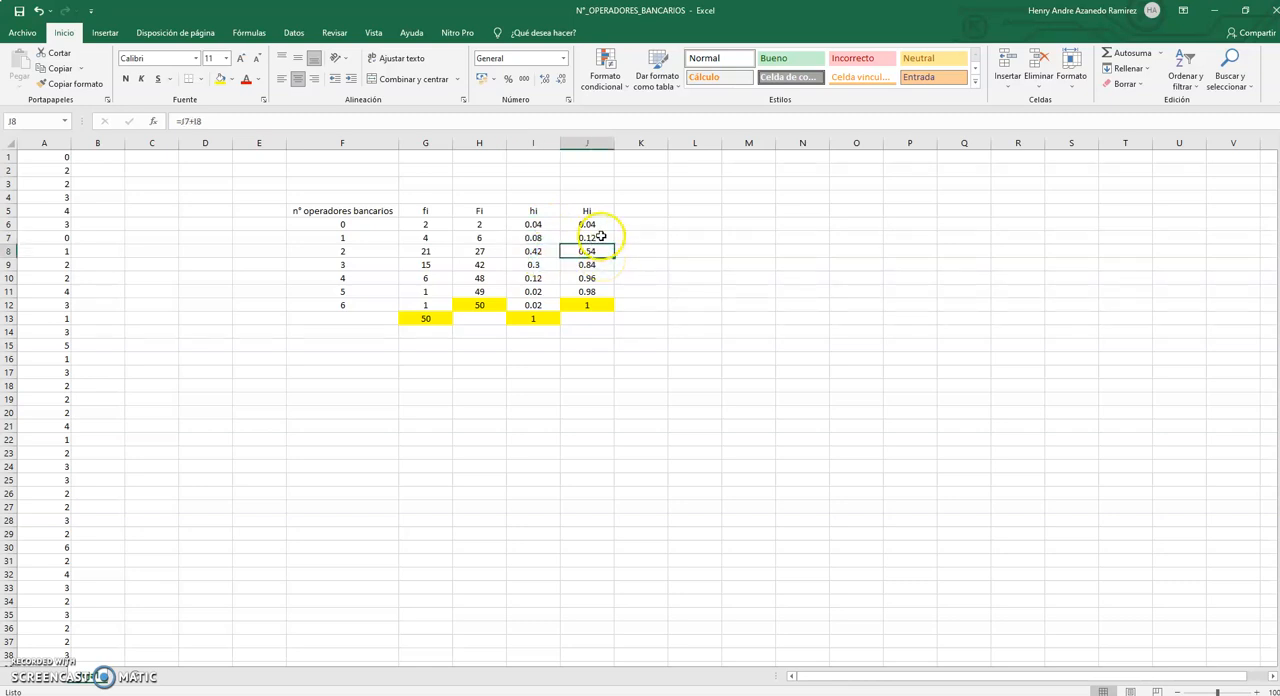
left_click(538, 252)
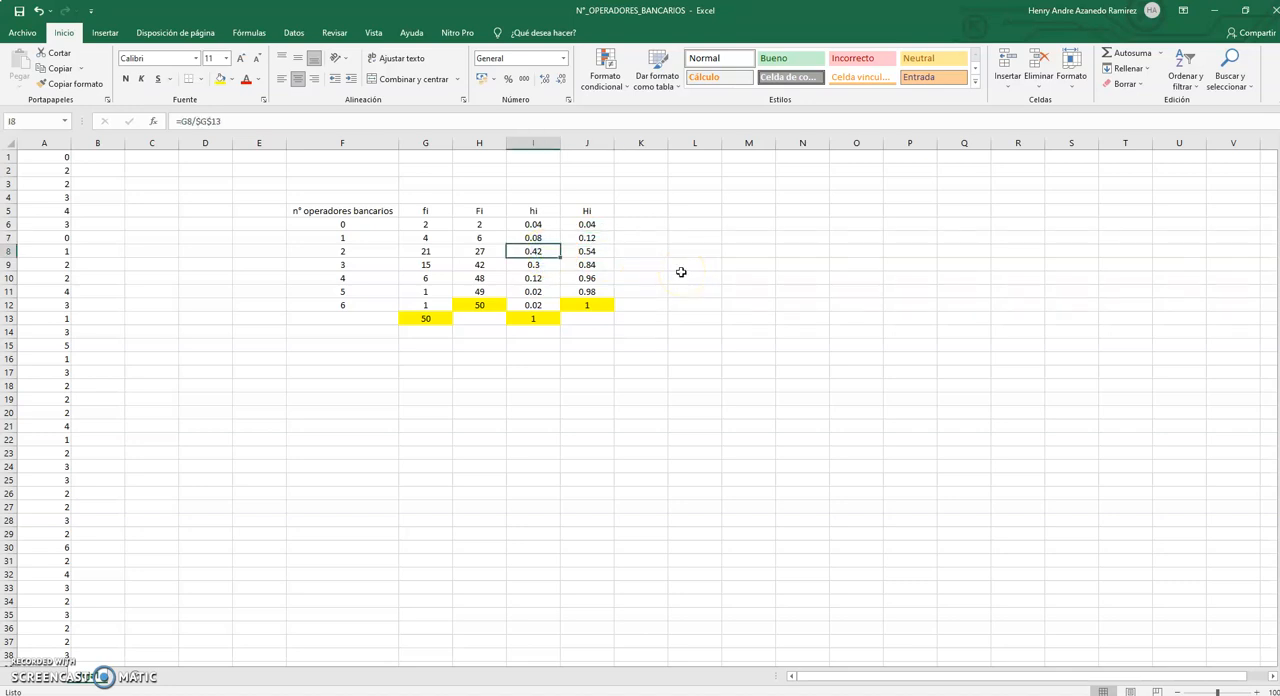
Examine J11 against the hi values in I6:I11 and the previous cumulative value in J10.
left_click(590, 291)
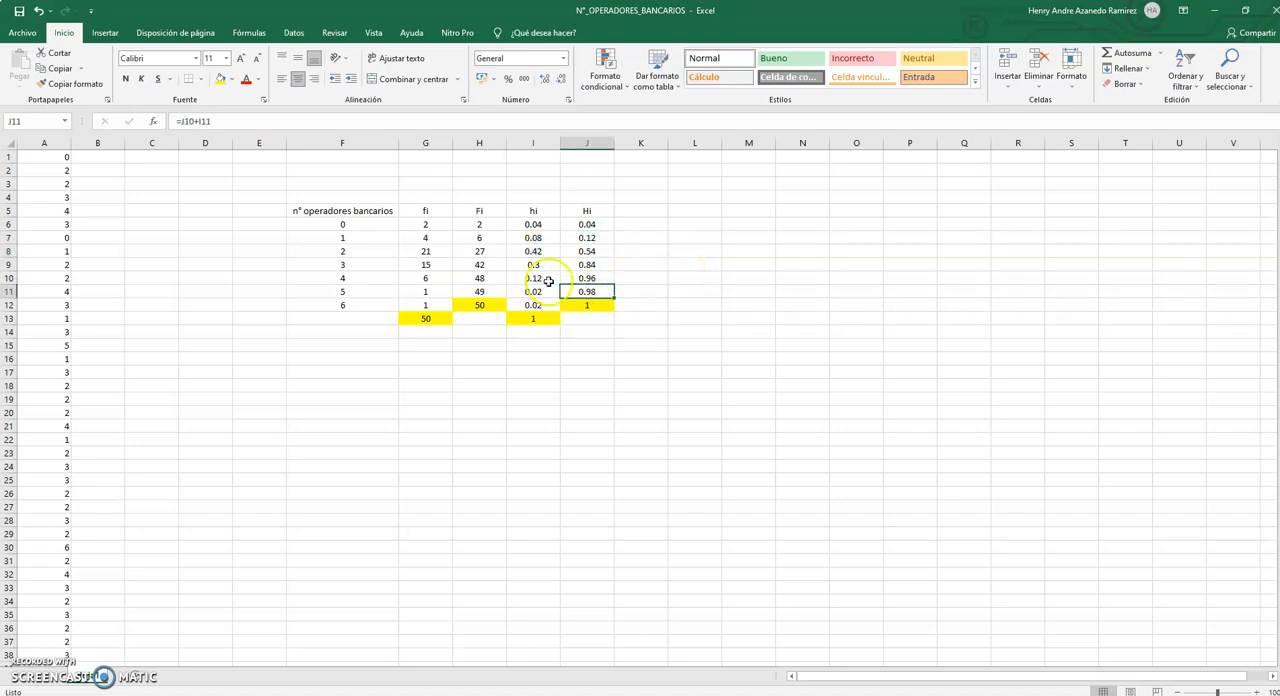
left_click(535, 225)
left_click(541, 240)
left_click(544, 254)
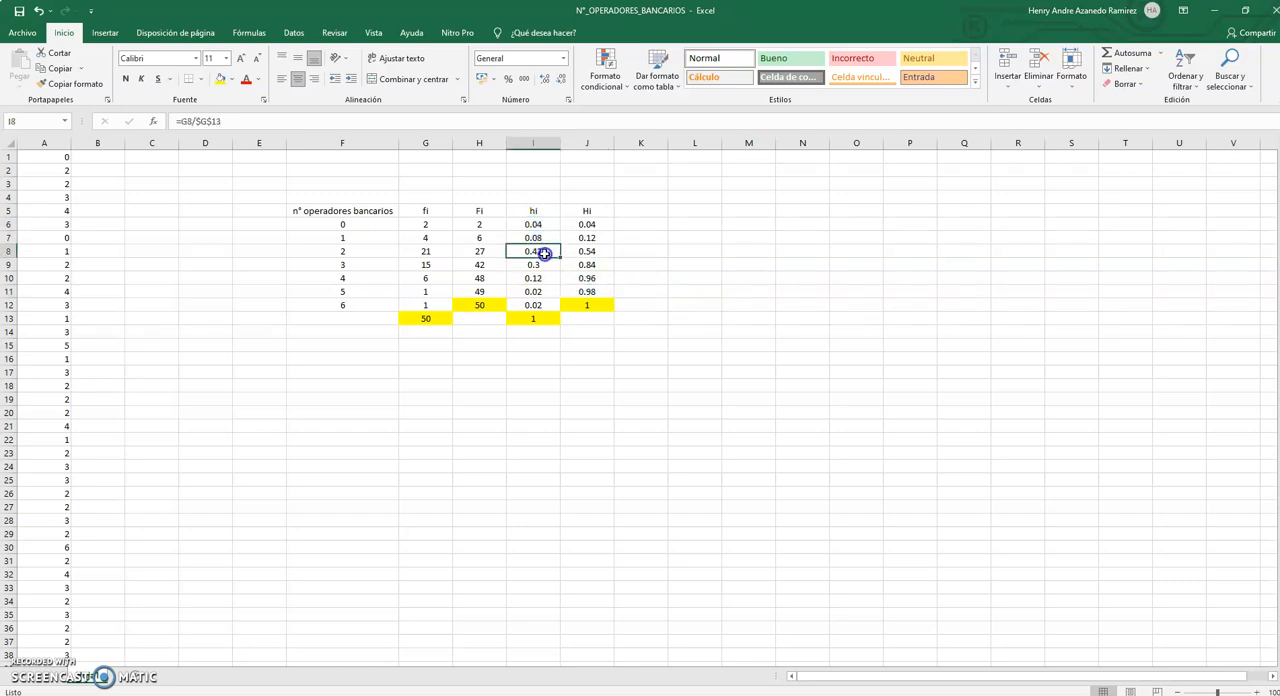
left_click(544, 264)
left_click(546, 278)
left_click(549, 290)
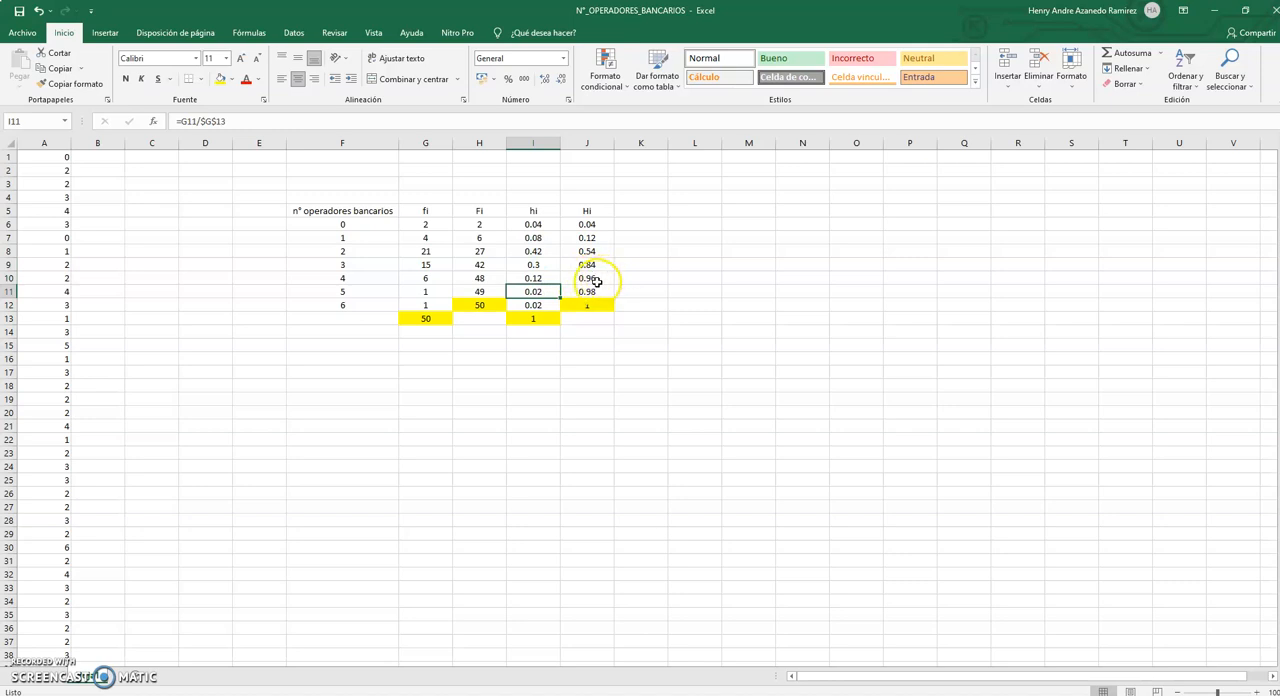
left_click(599, 279)
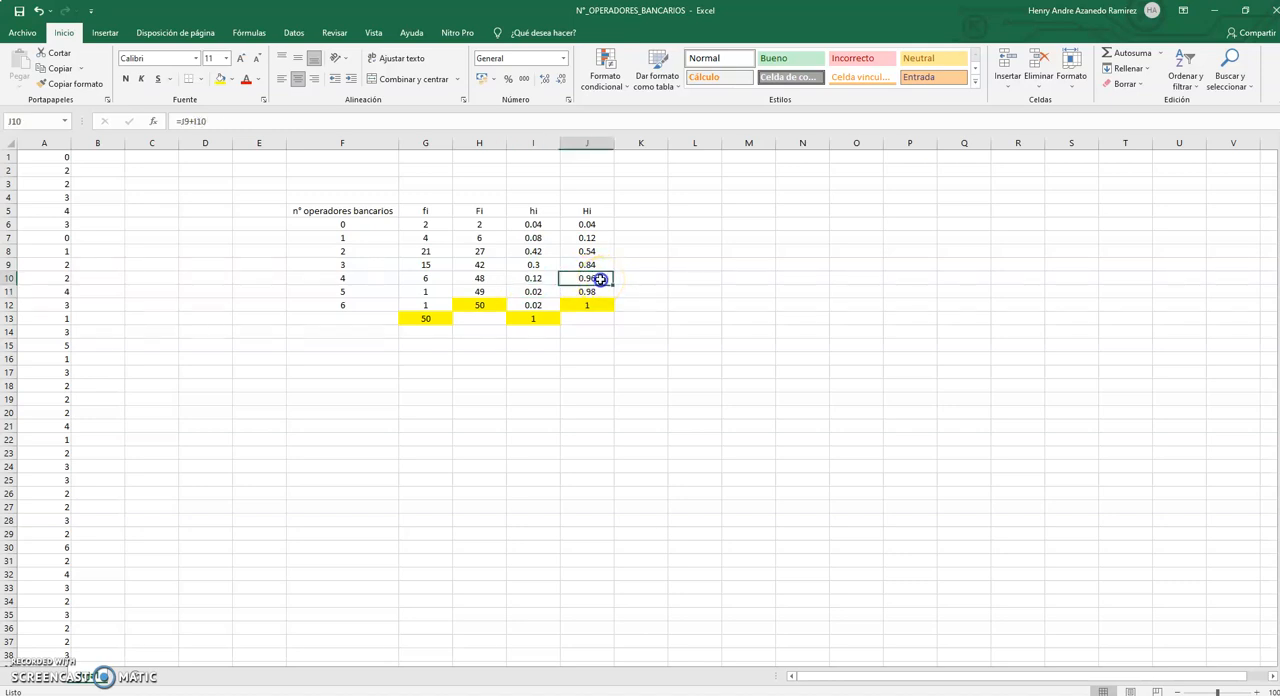
left_click(547, 293)
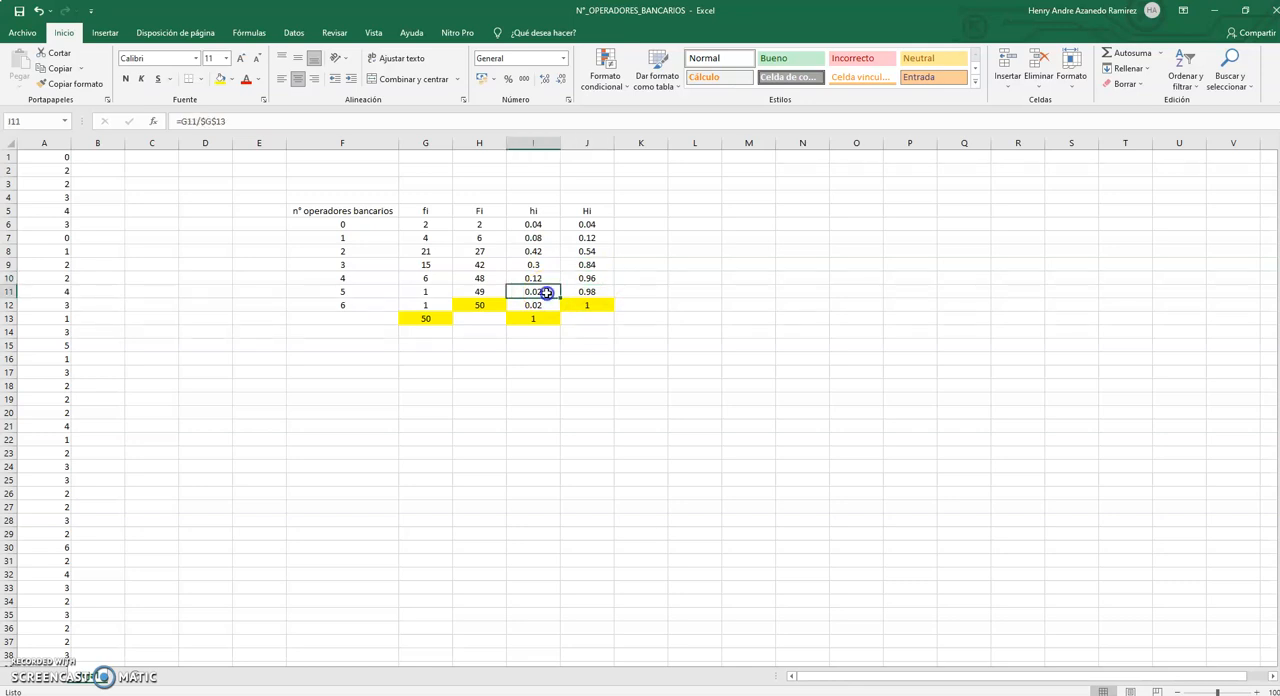
left_click(572, 282)
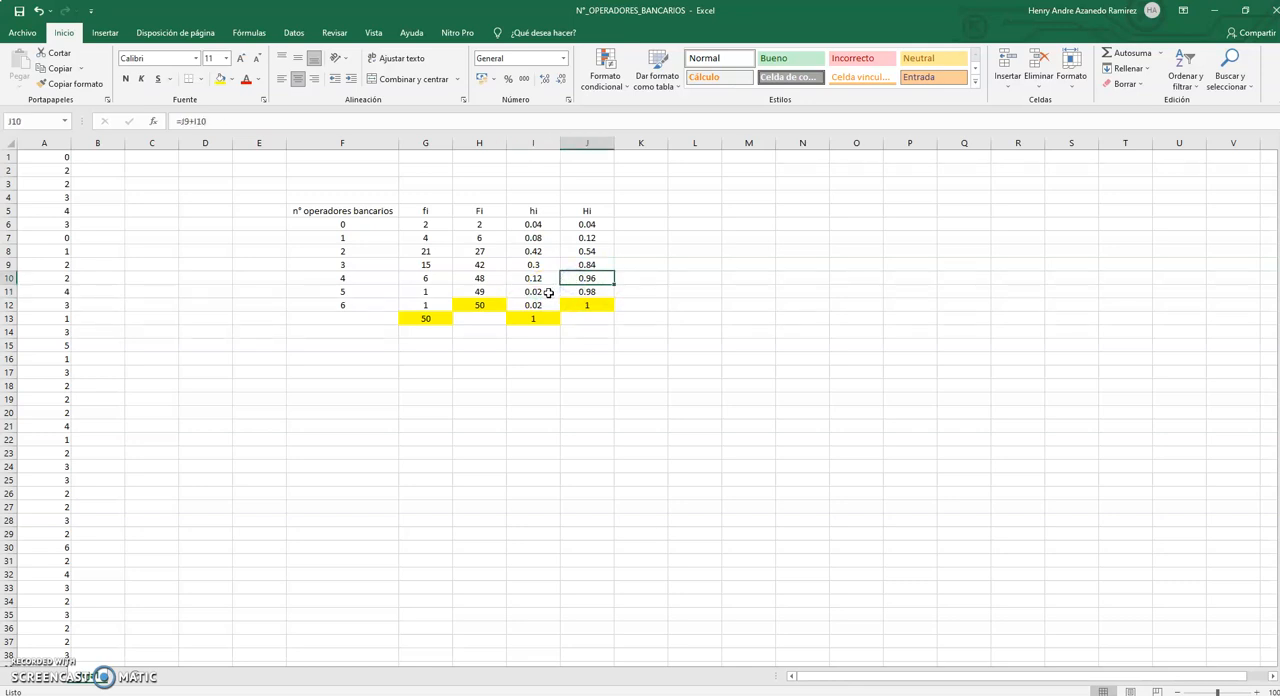
left_click(548, 292)
left_click(586, 290)
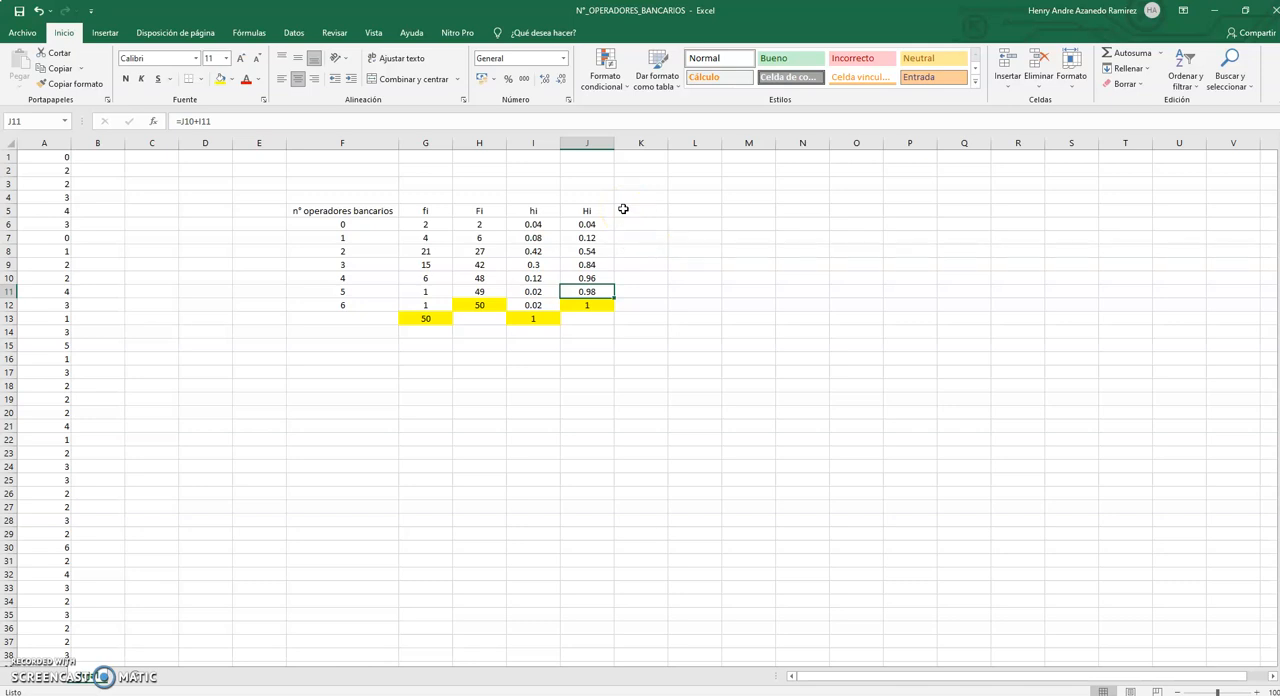
Add the column header hi% in K5 beside the Hi column.
left_click(622, 213)
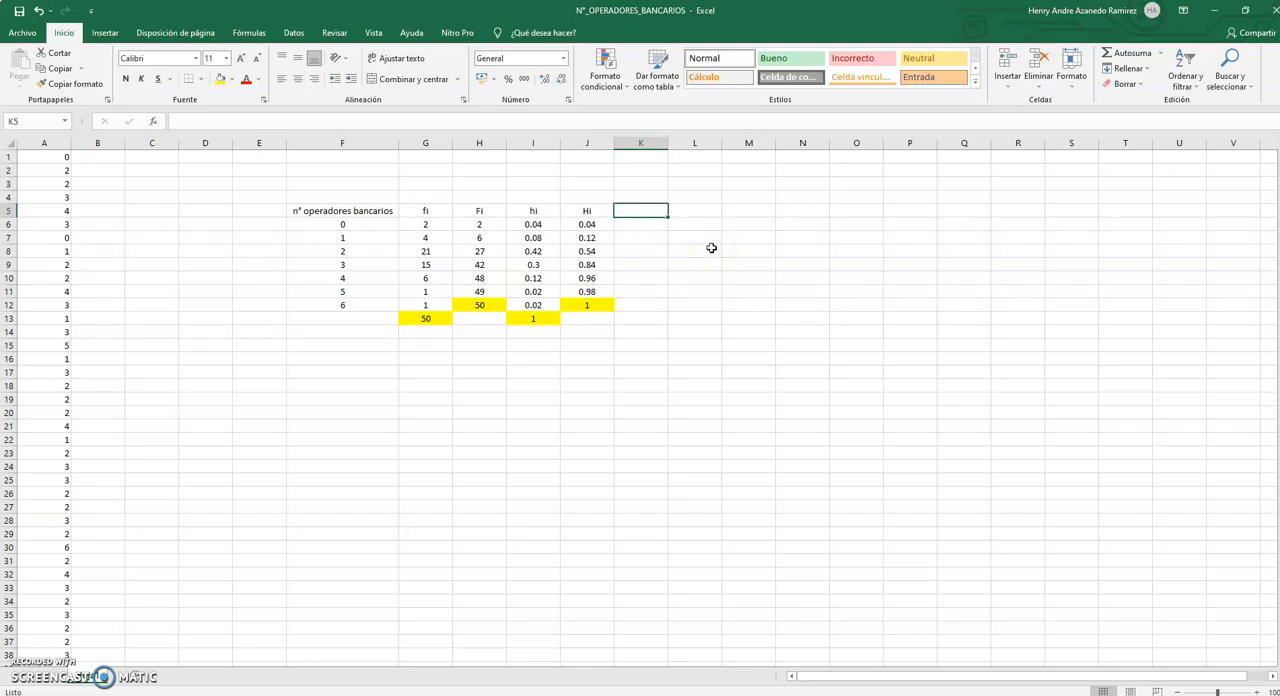
type("hi%")
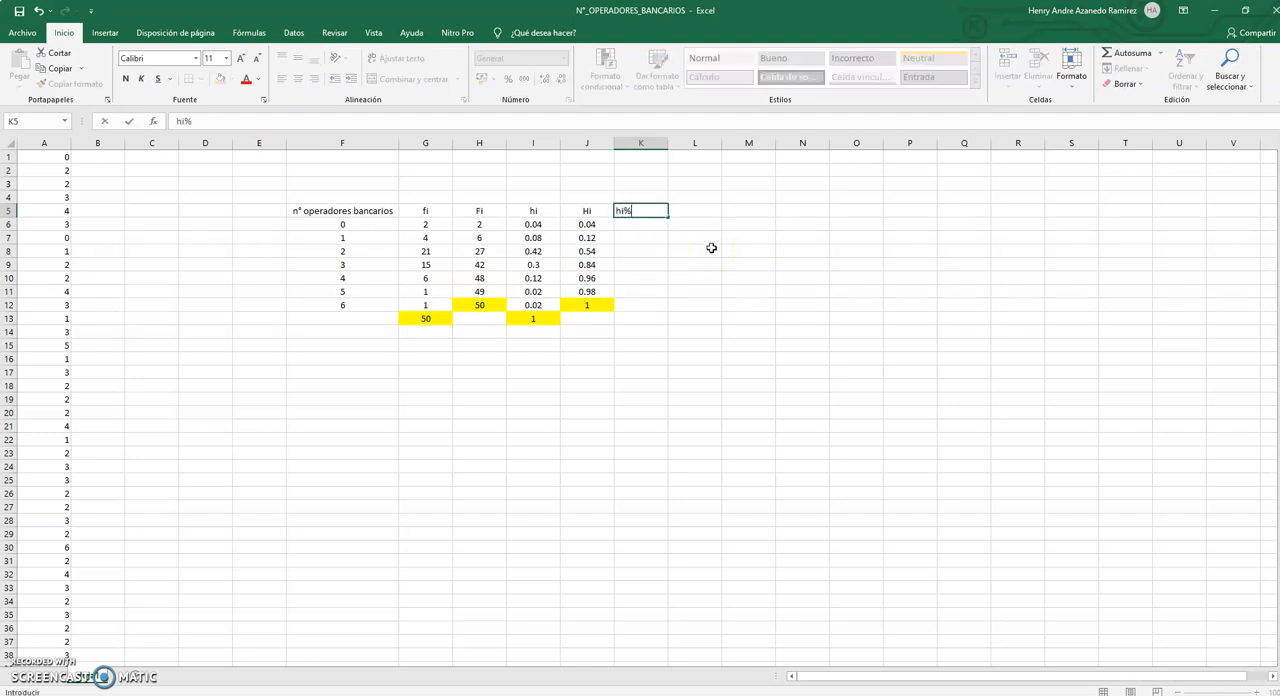
left_click(663, 277)
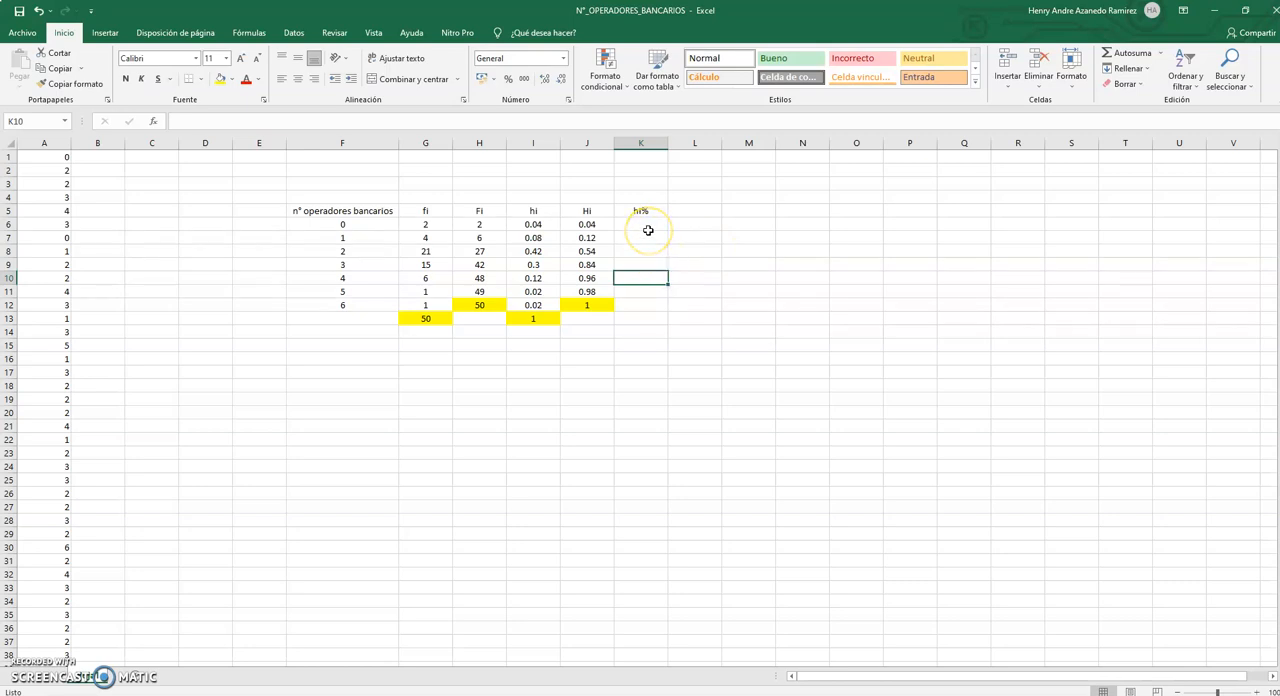
Enter 100 in helper cell O7 as the multiplier for the percentage calculation.
left_click(537, 224)
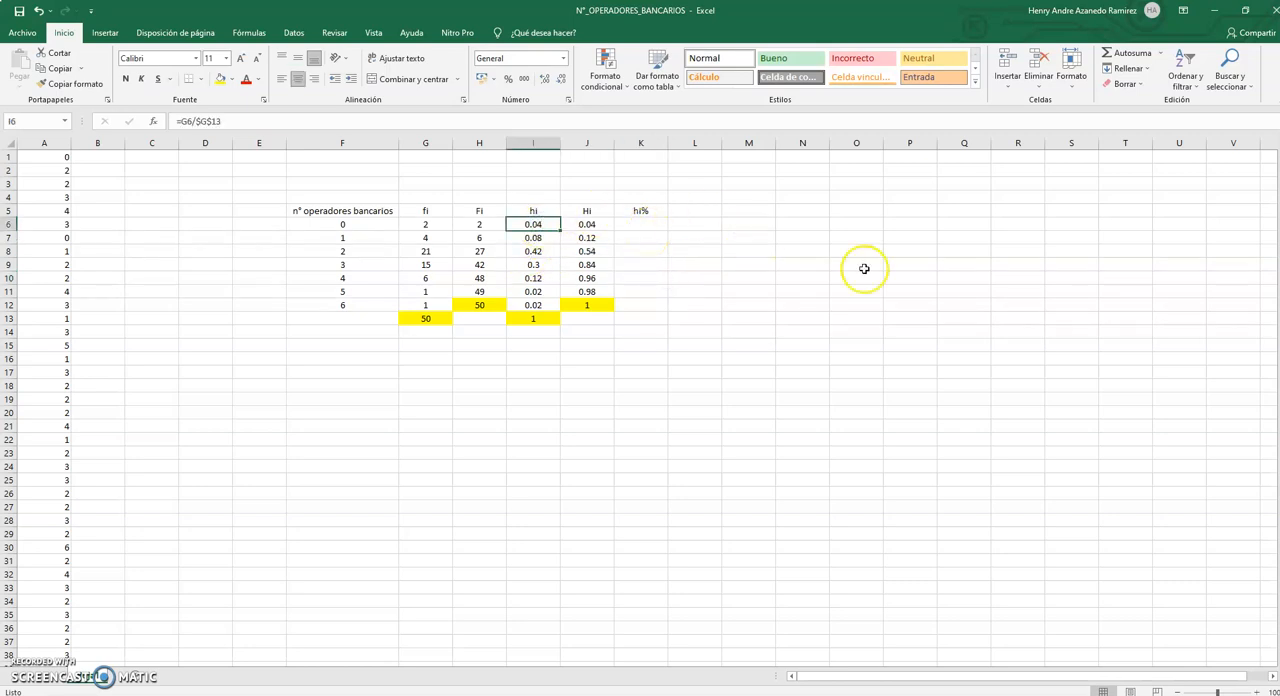
left_click(868, 238)
type("100")
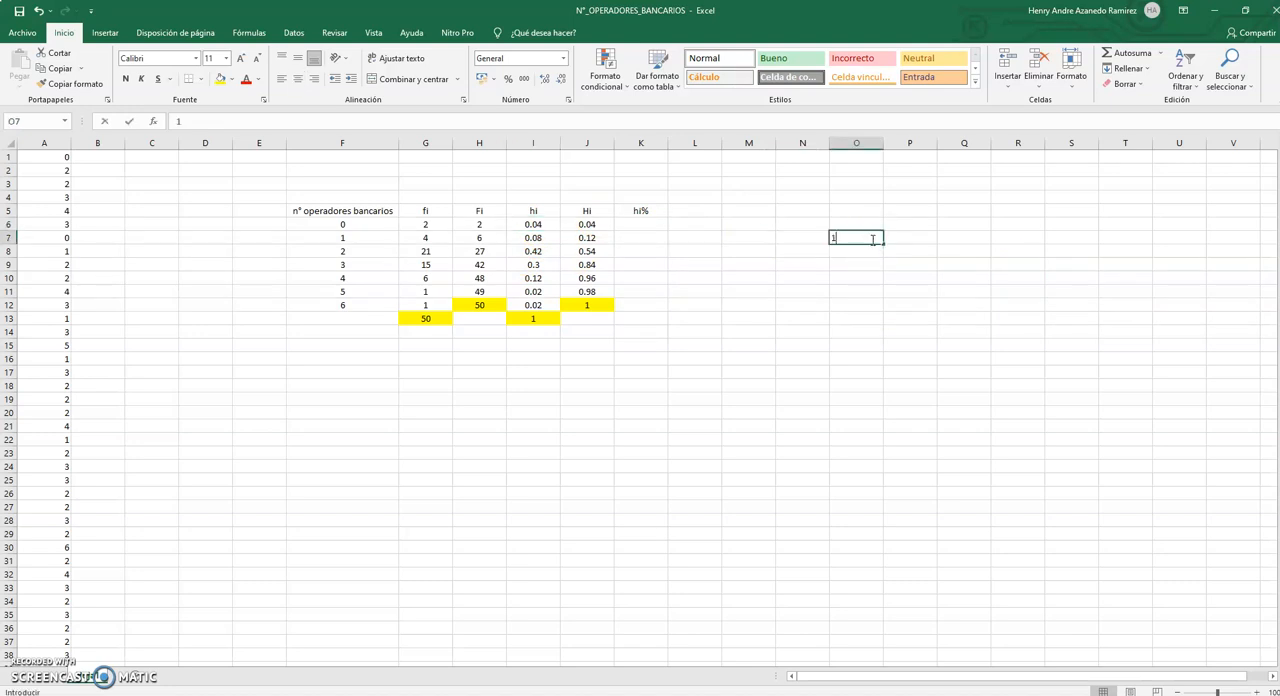
key("Return")
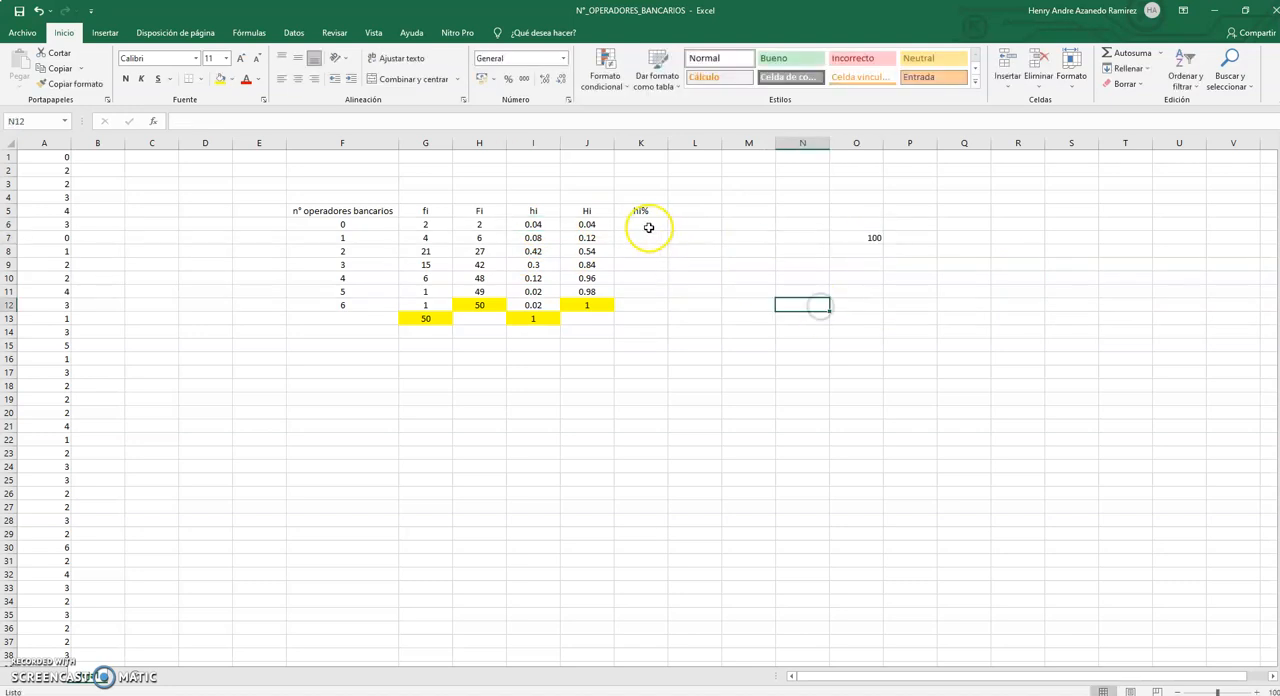
Enter =I6*$O$7 in K6 with an absolute reference to O7 and copy the formula down to K12.
left_click(643, 226)
type("=")
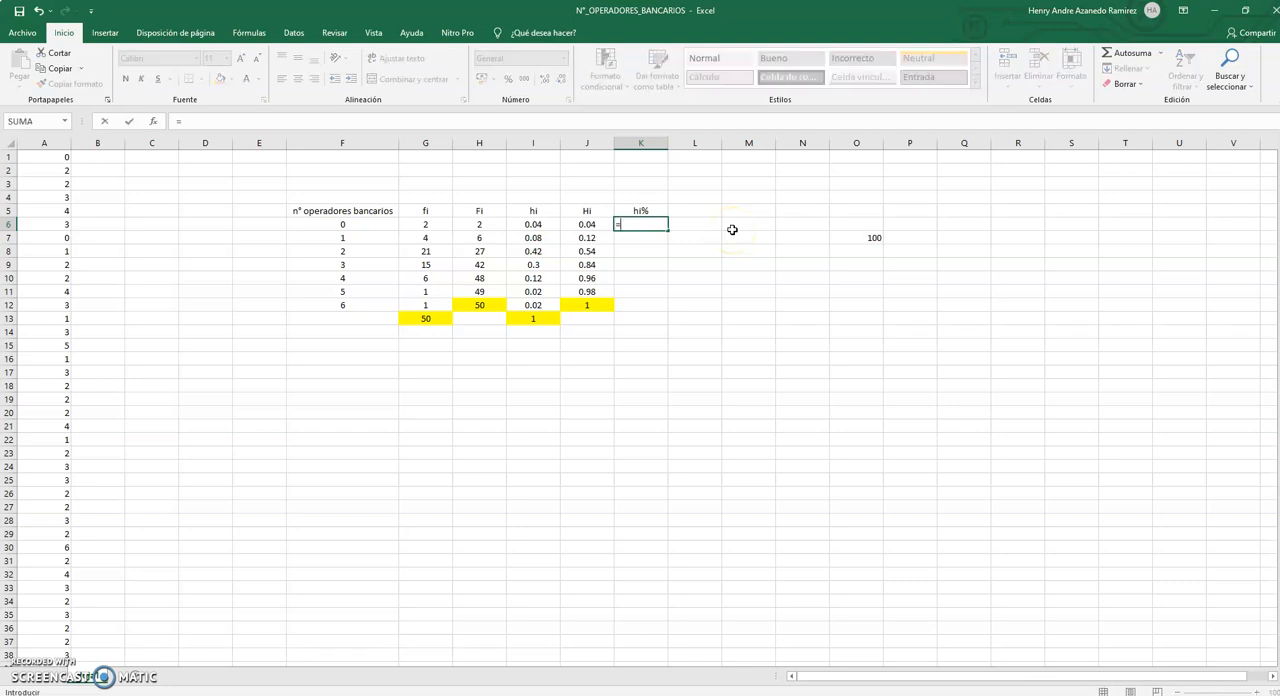
left_click(528, 227)
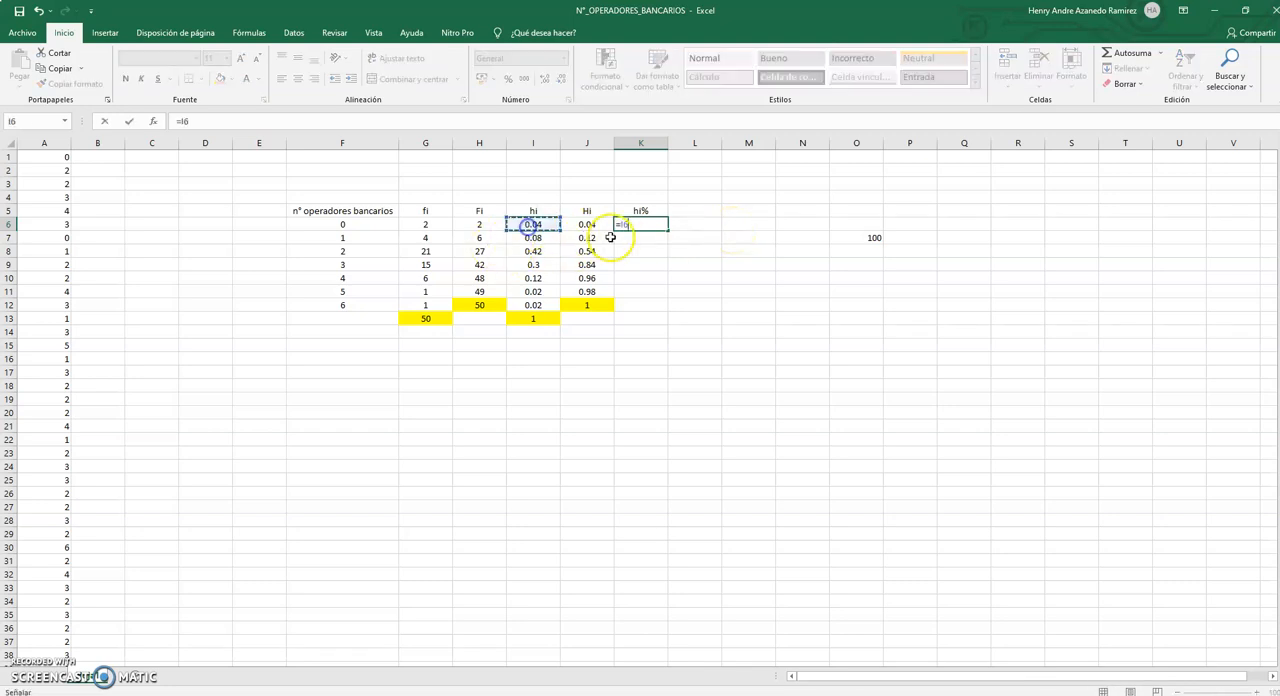
type("*")
left_click(870, 240)
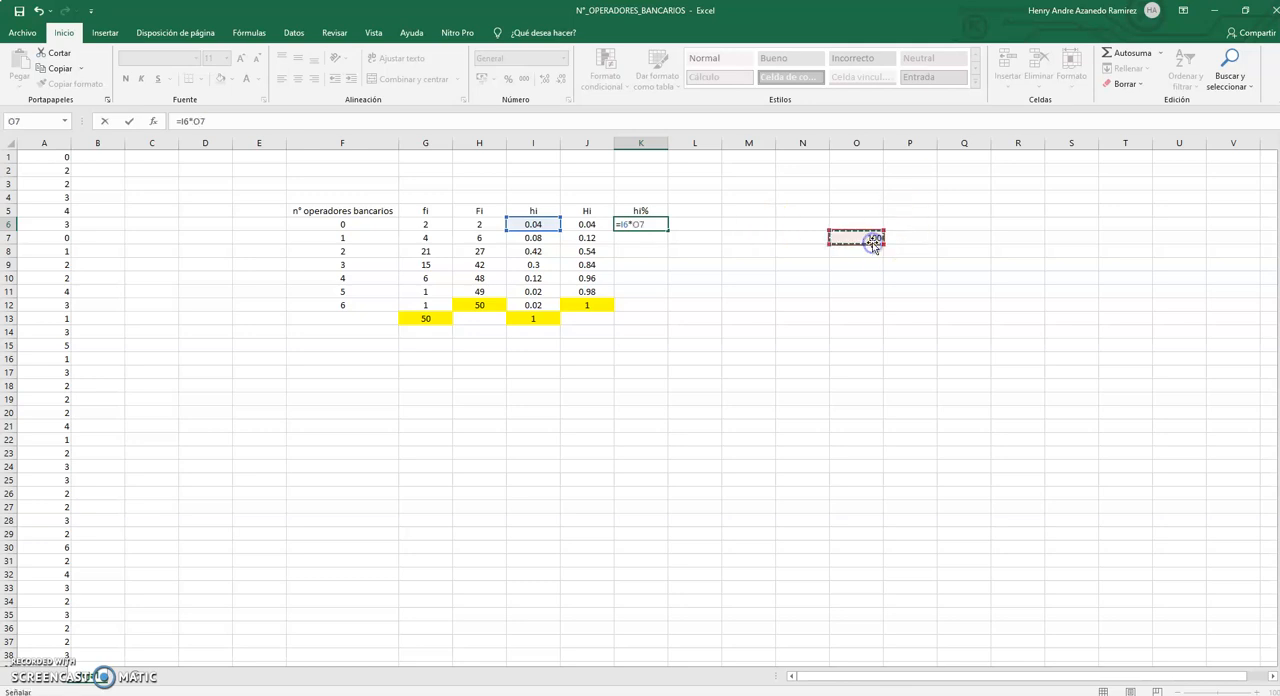
double_click(200, 120)
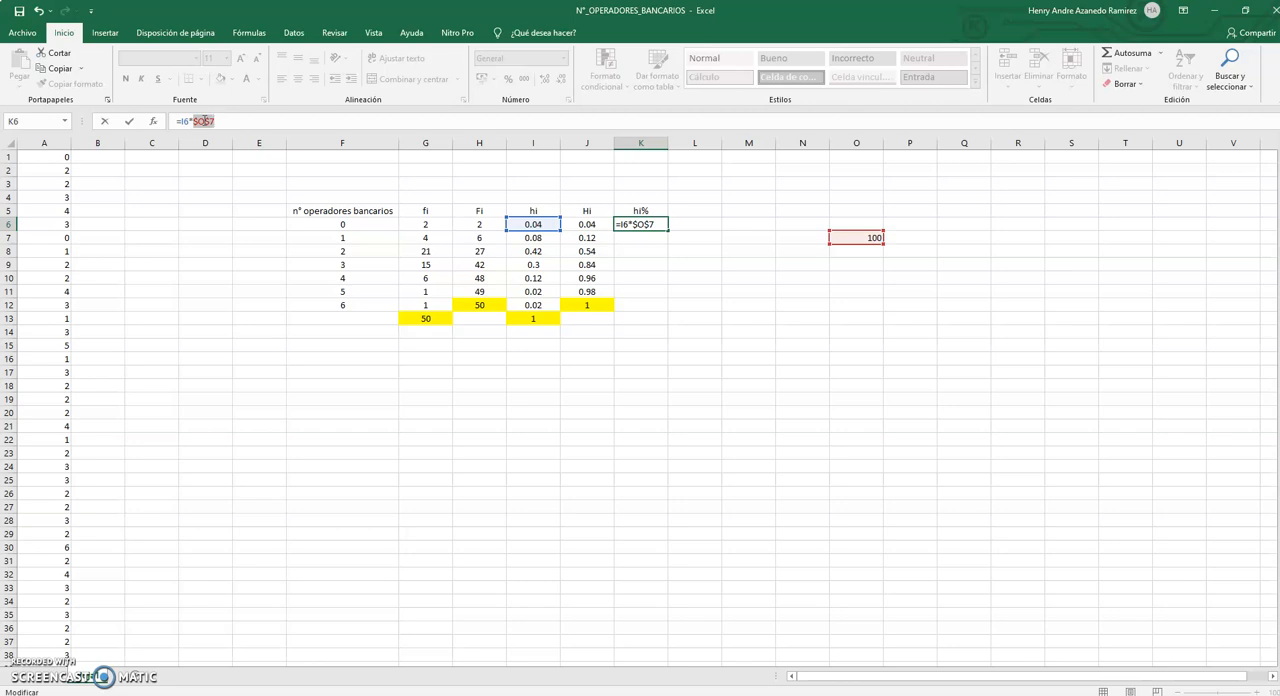
key("Return")
left_click(652, 222)
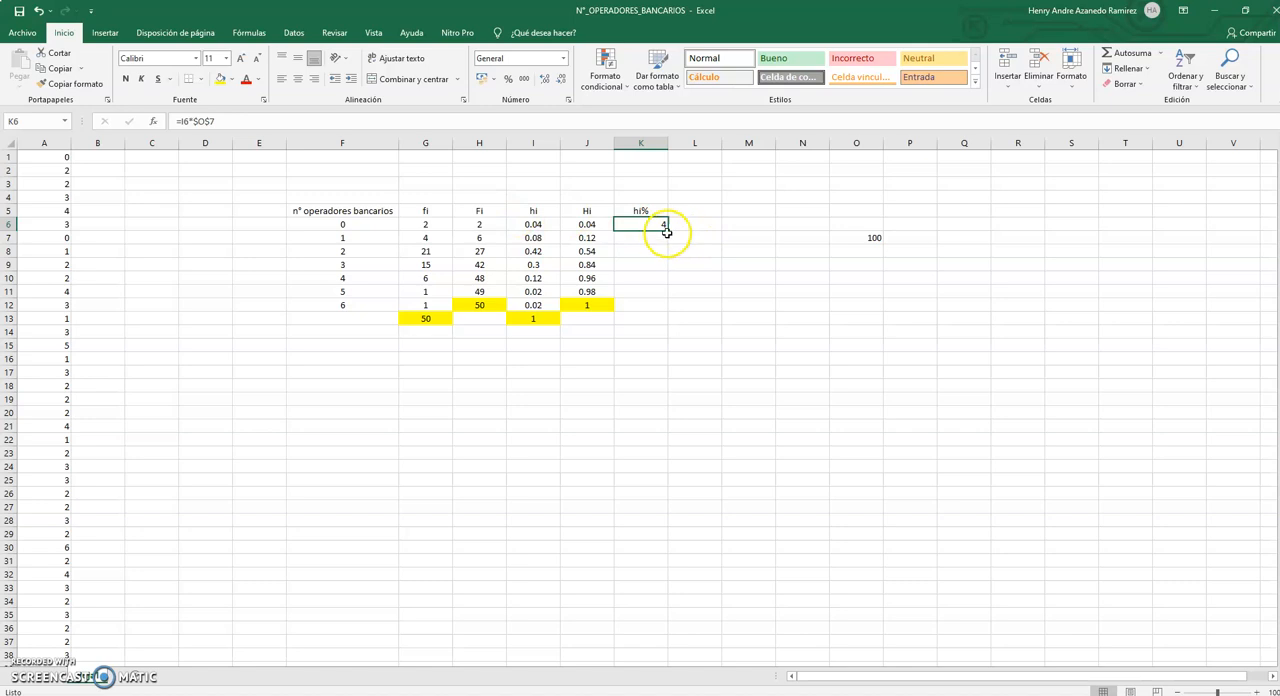
left_click_drag(666, 231, 661, 309)
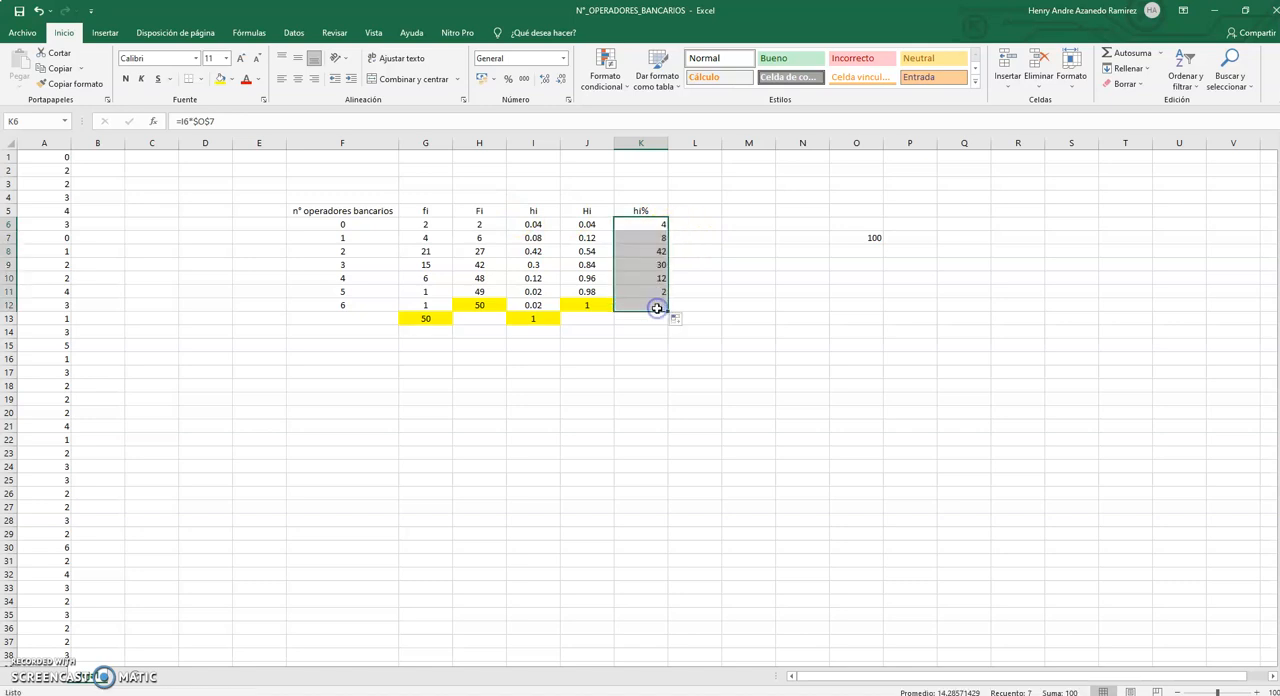
Compare the hi% values in K6:K8 with the corresponding hi values in I6:I8.
left_click(548, 225)
left_click(656, 223)
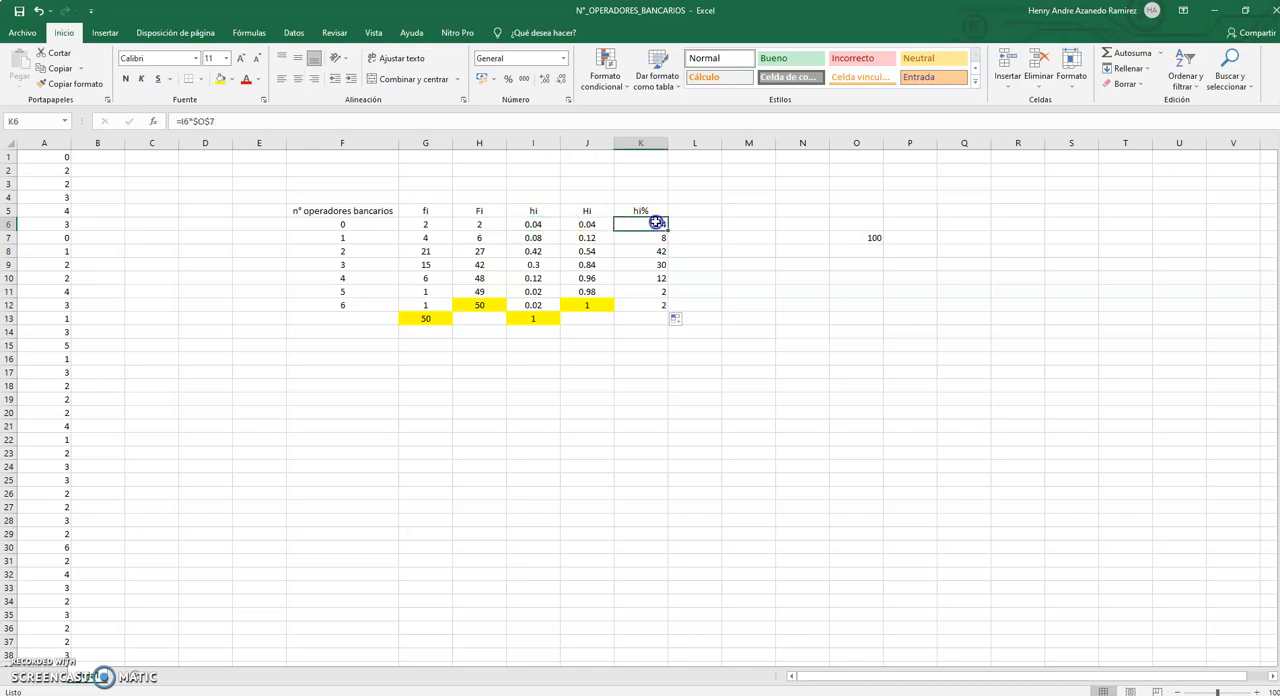
left_click(546, 238)
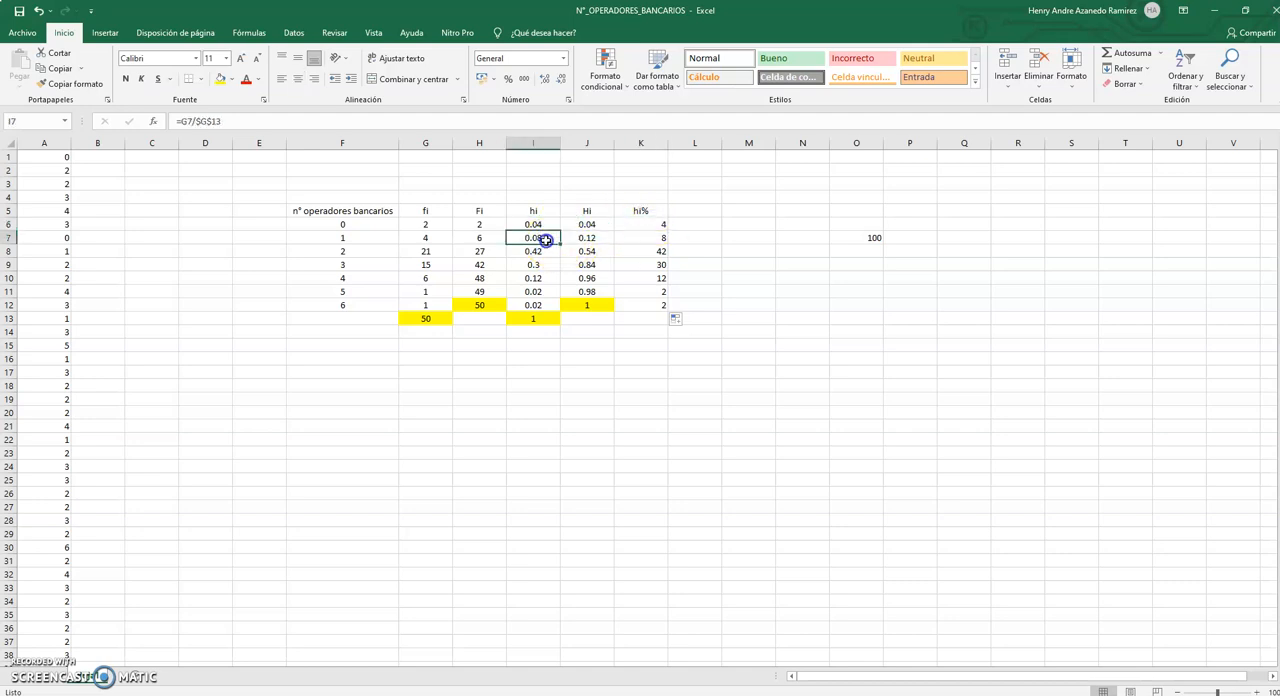
left_click(645, 238)
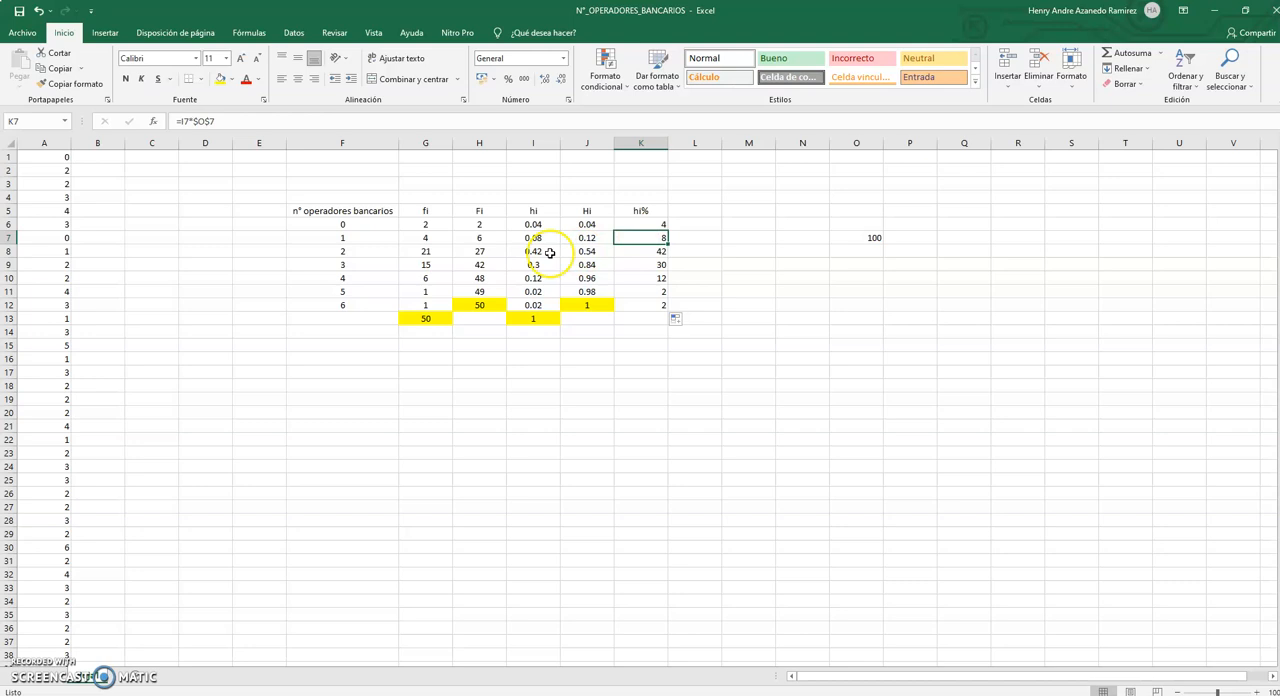
left_click(541, 253)
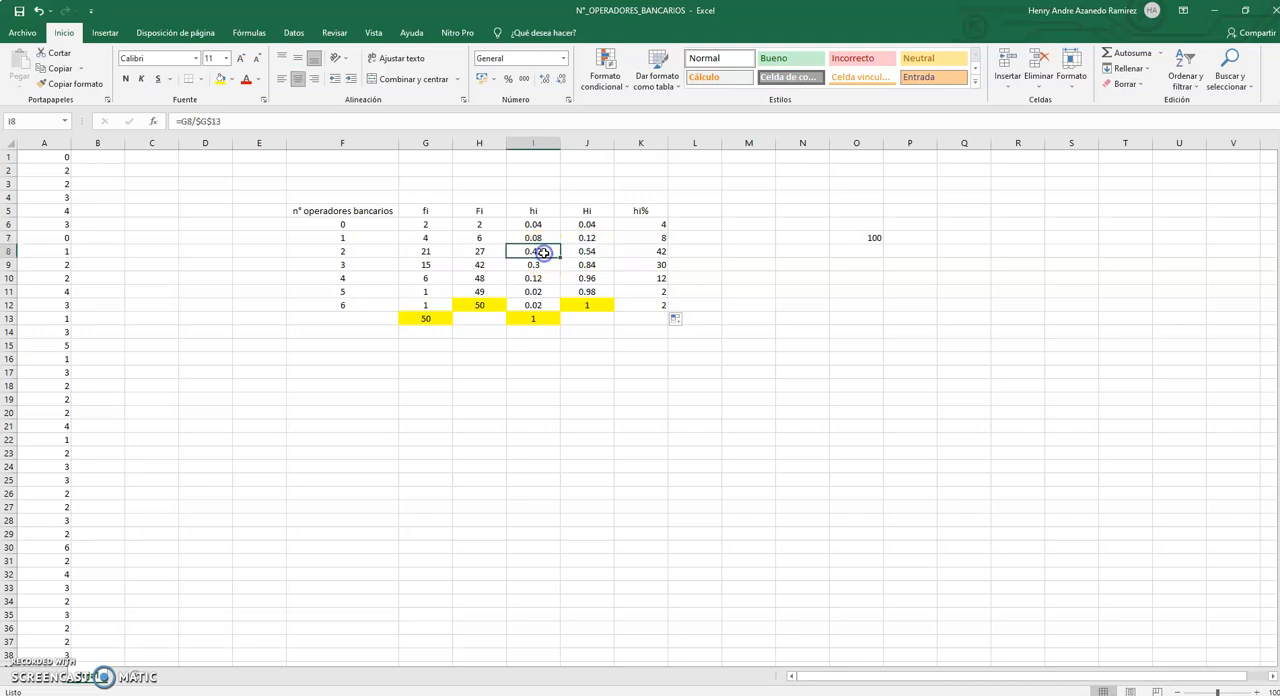
left_click(637, 250)
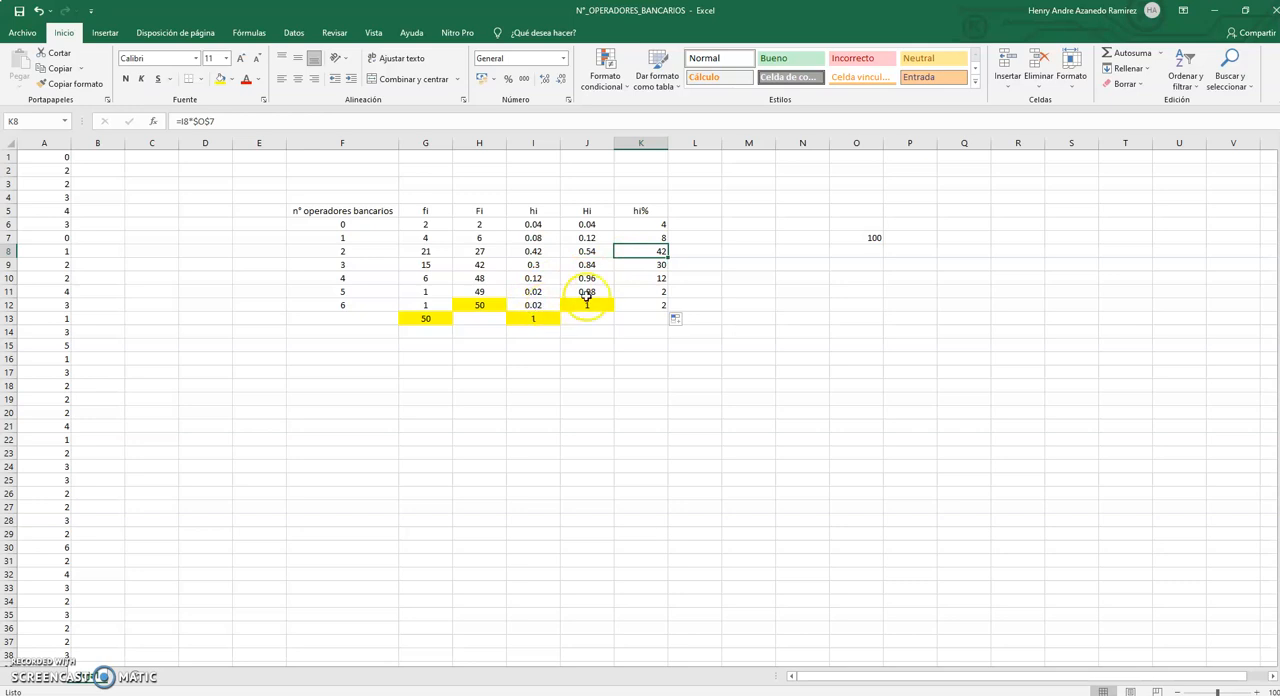
Total the hi% column in K13 with a sum of K6:K12.
left_click(651, 305)
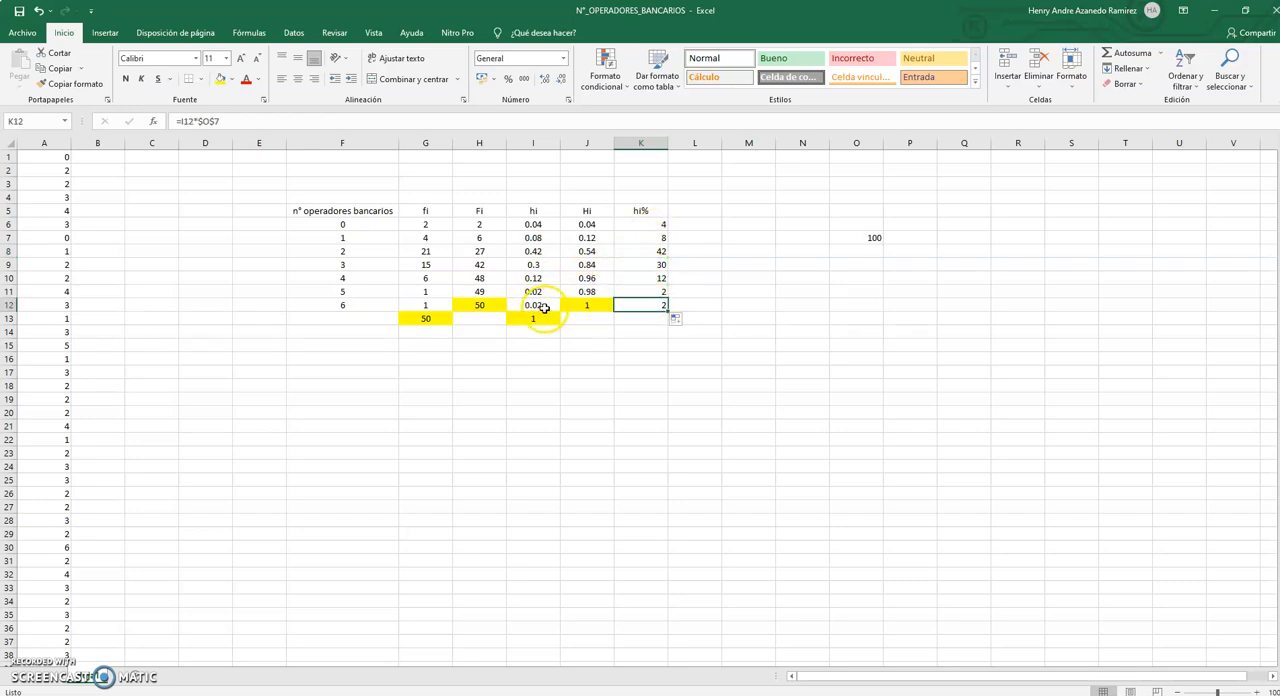
left_click(649, 318)
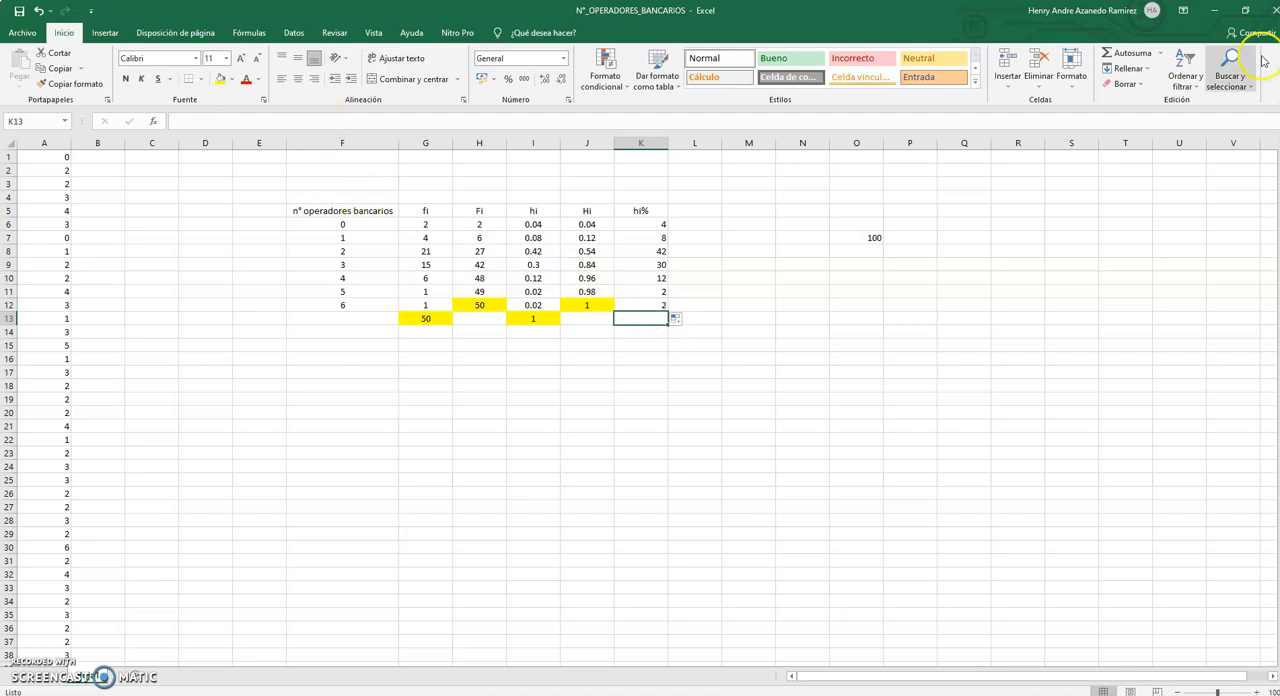
left_click(1131, 52)
key("Return")
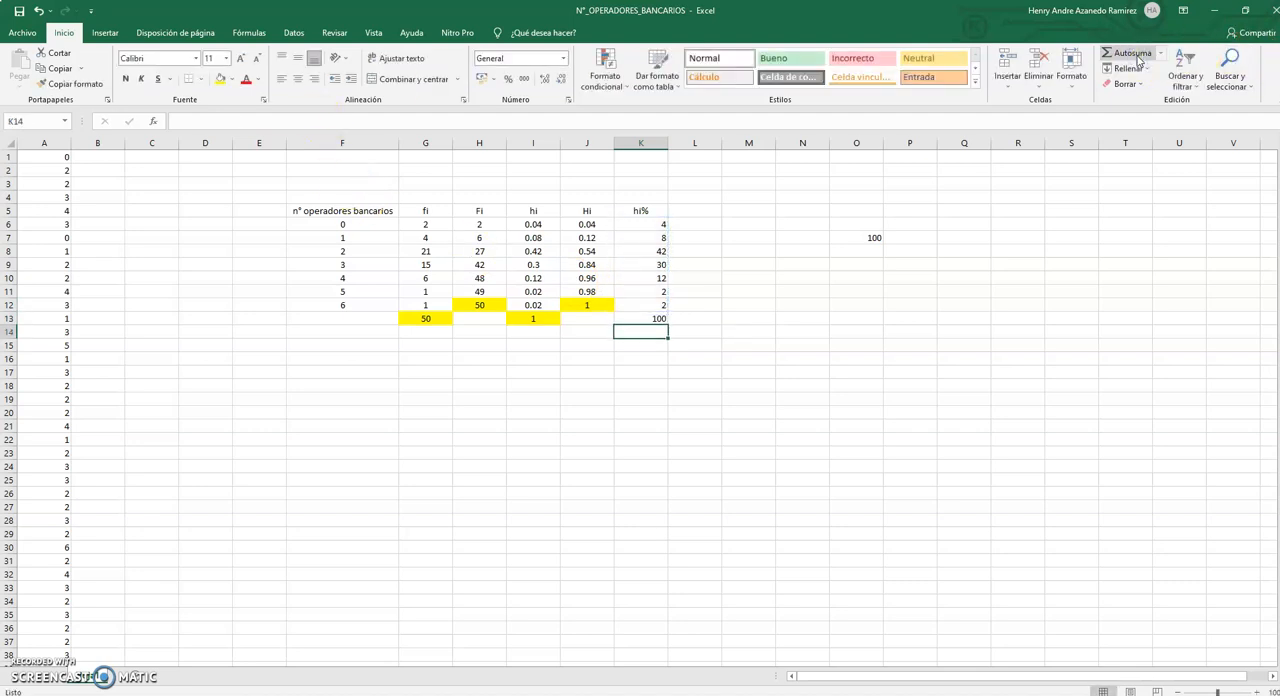
Center the hi% values in K6:K12 and the total in K13.
left_click_drag(649, 224, 654, 302)
left_click(299, 80)
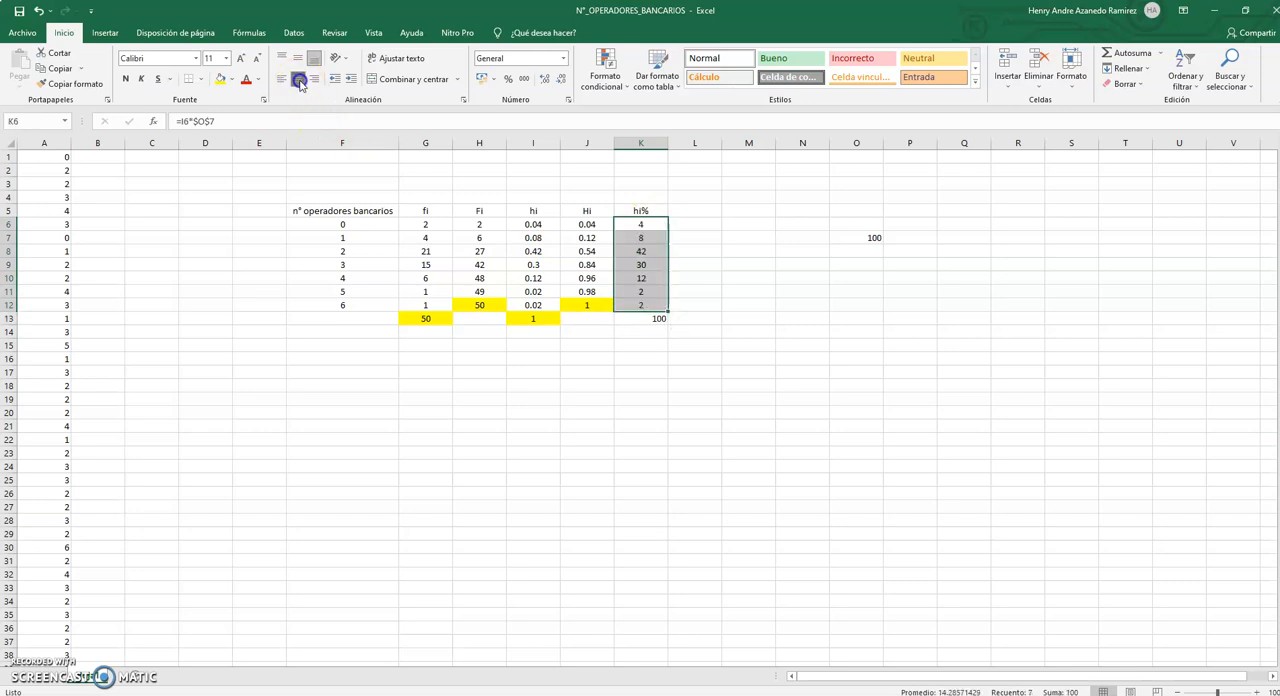
left_click(653, 319)
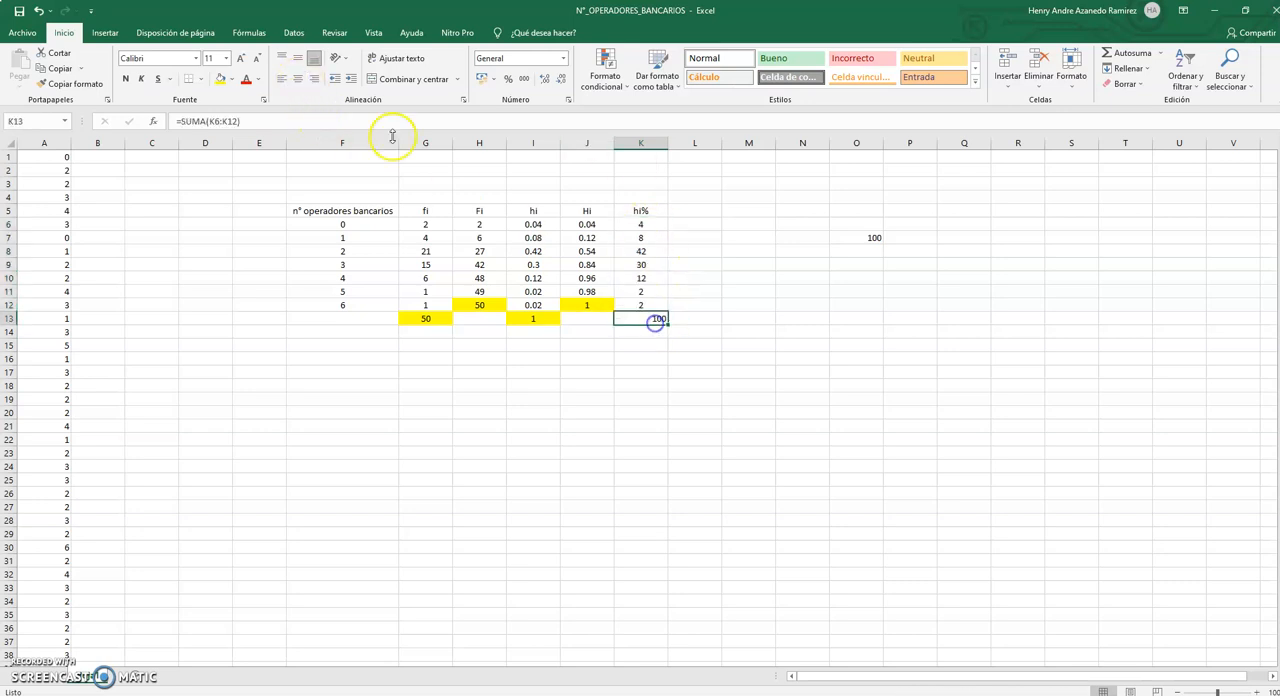
left_click(299, 80)
Add the column header Hi% in L5 beside the hi% column.
left_click(711, 209)
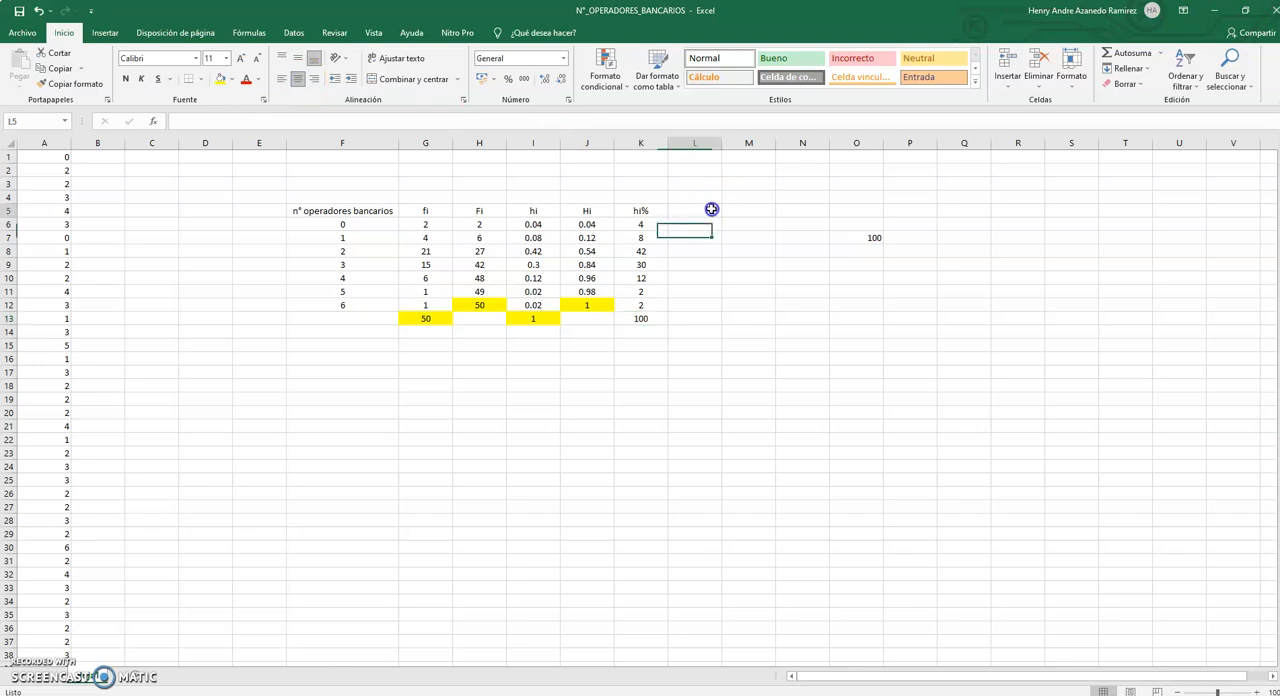
type("Hi%")
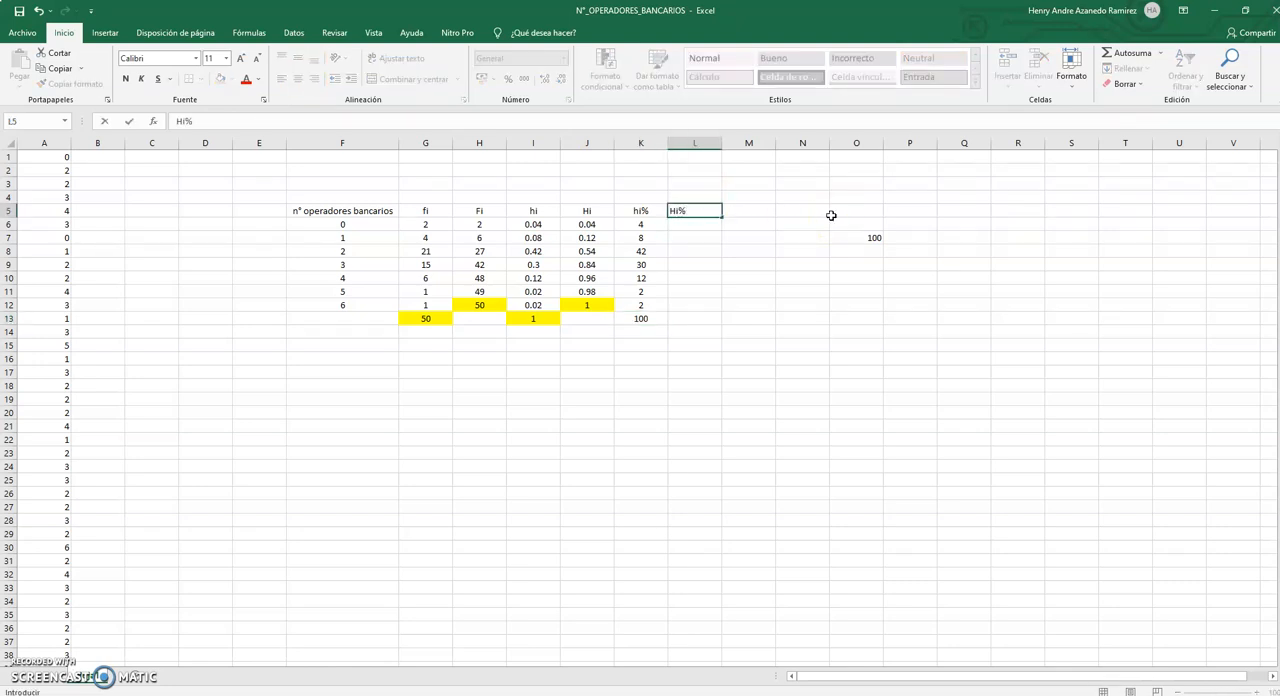
left_click(685, 227)
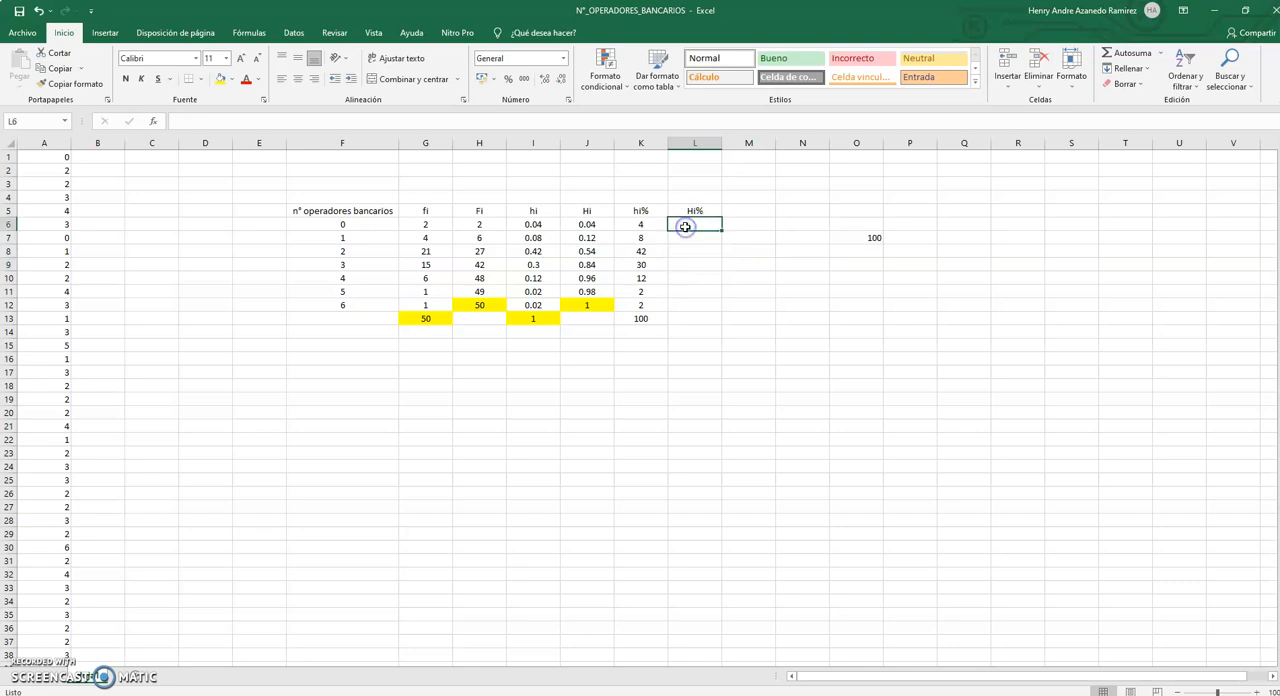
left_click(689, 213)
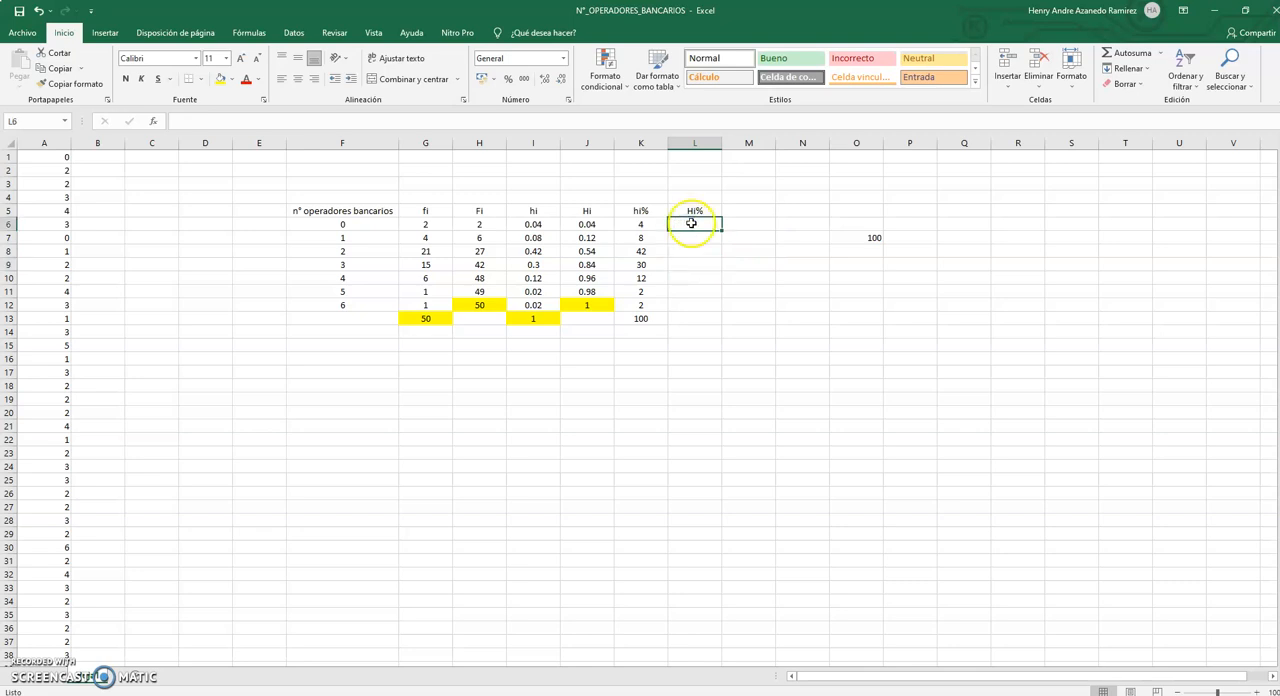
left_click(640, 213)
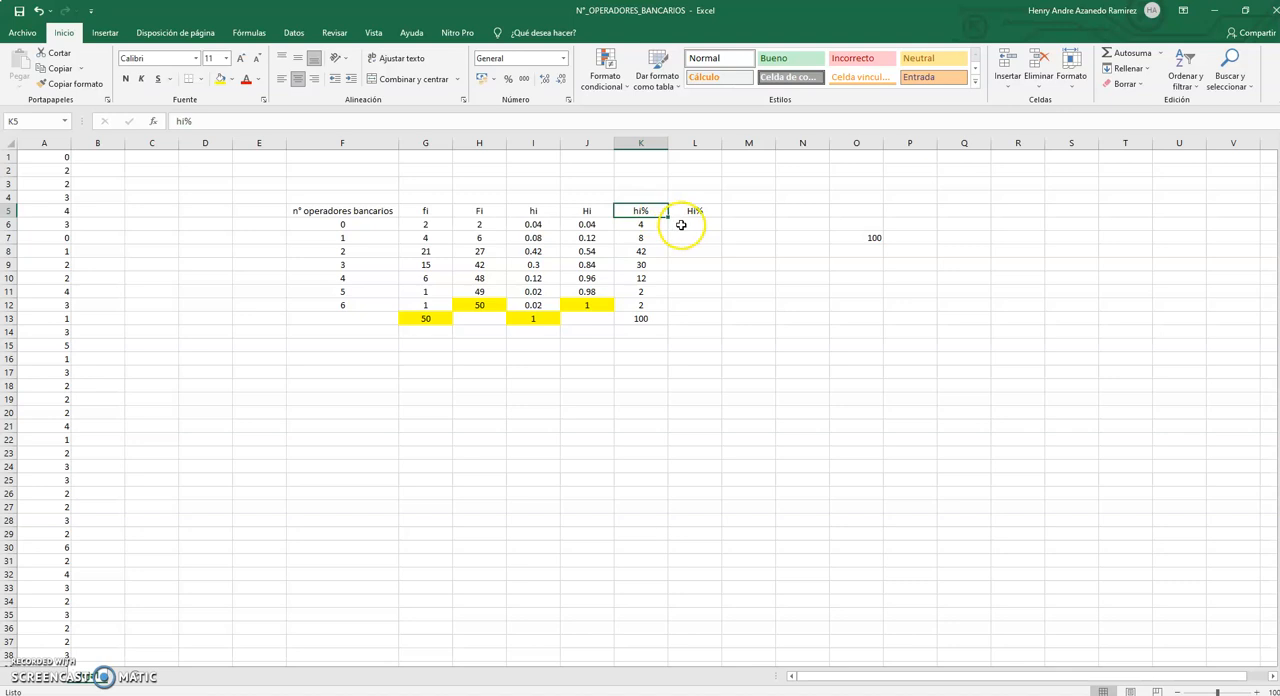
Start the cumulative percentage column by entering =K6 in L6 and =L6+K7 in L7.
left_click(681, 225)
type("=")
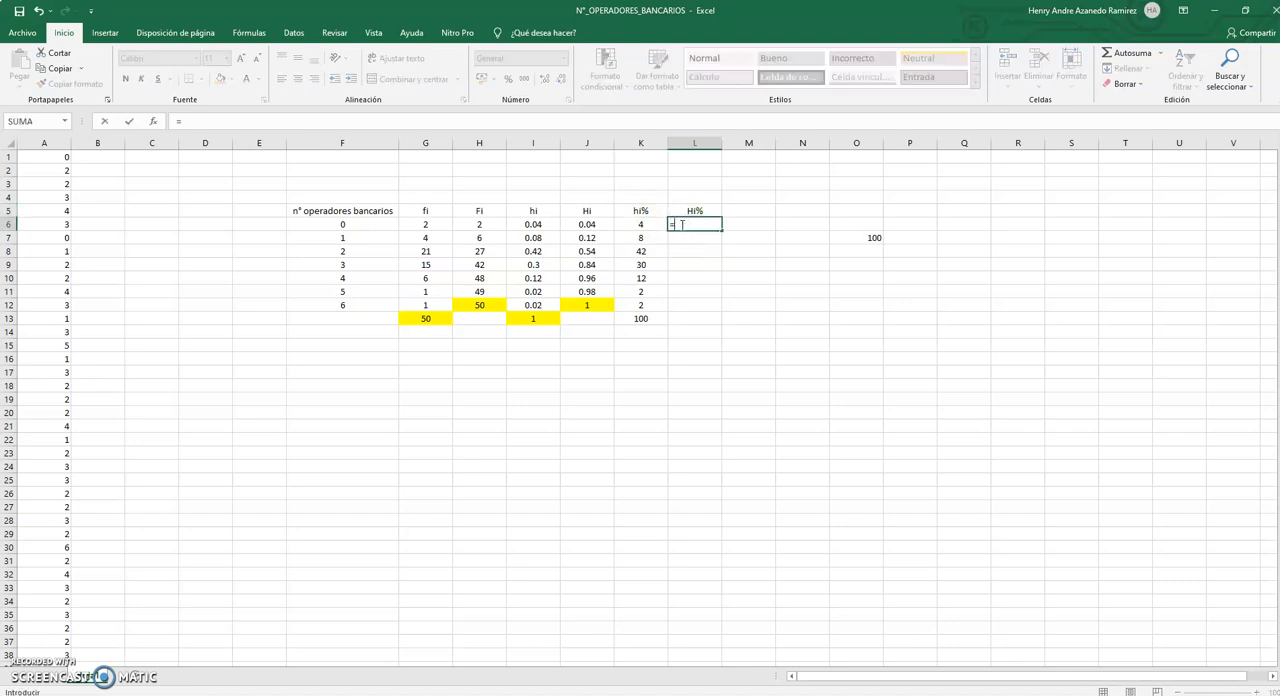
left_click(642, 224)
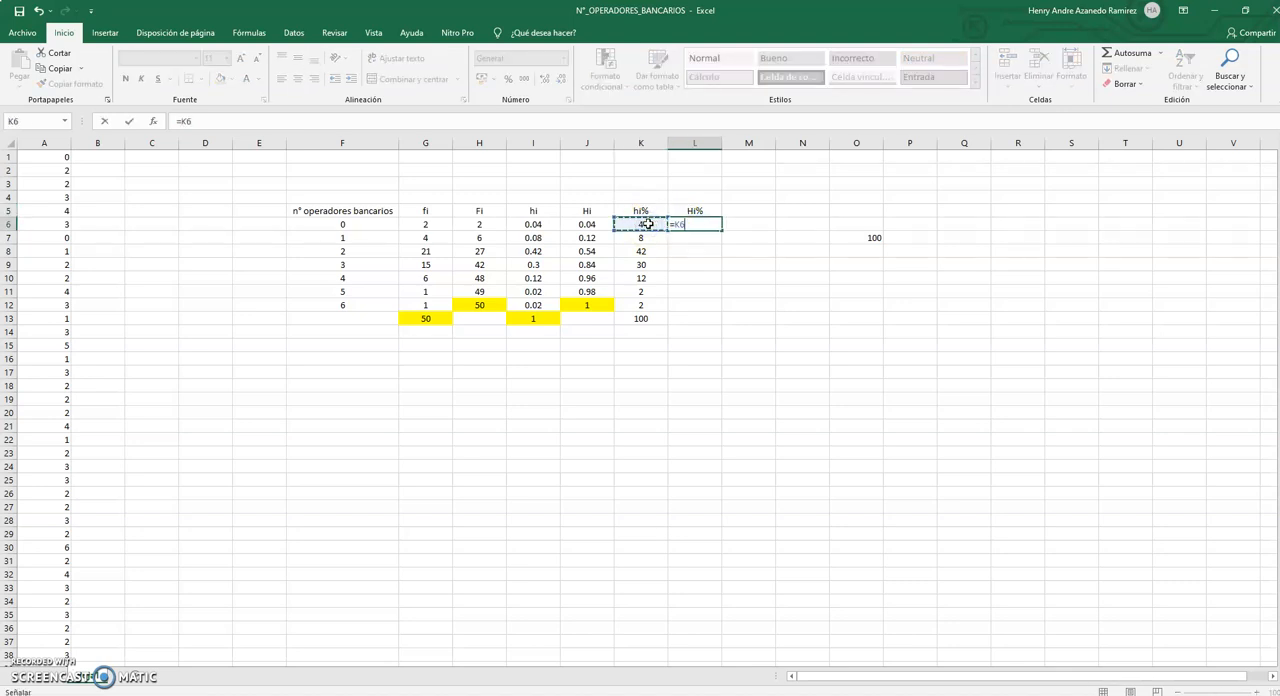
key("Return")
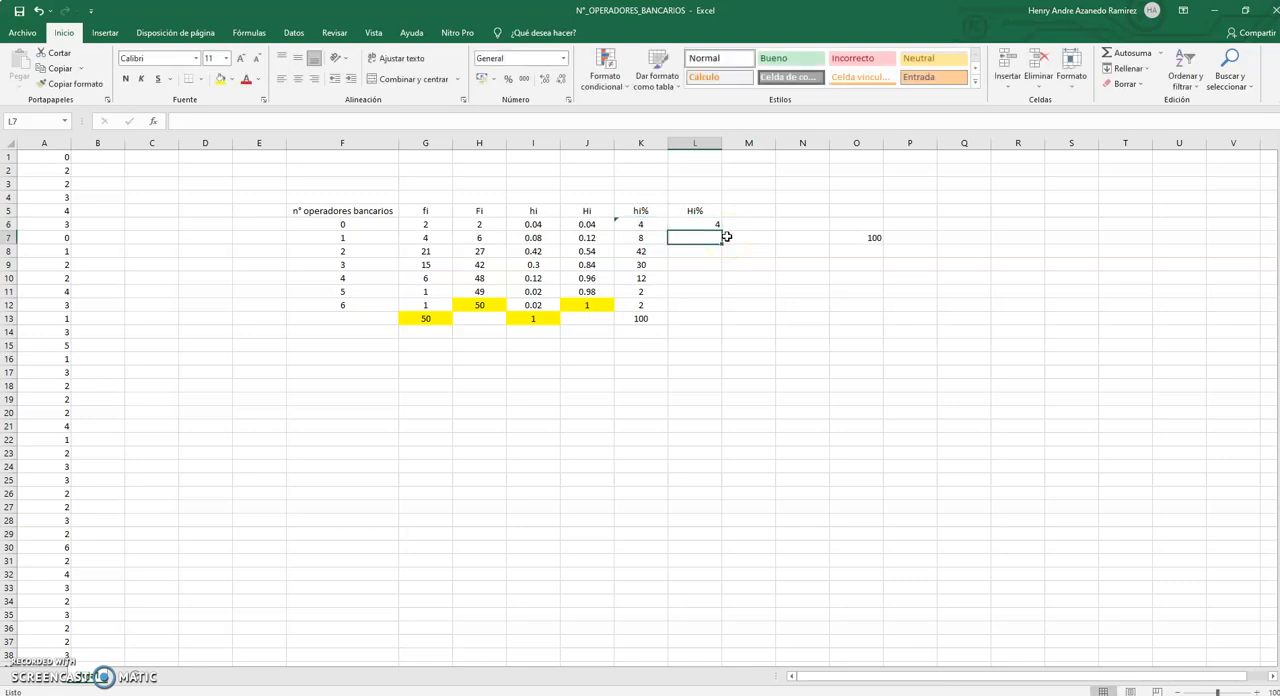
type("=")
left_click(715, 223)
type("+")
left_click(653, 238)
key("Return")
Enter =L7+K8 in L8 to accumulate the third percentage.
type("=")
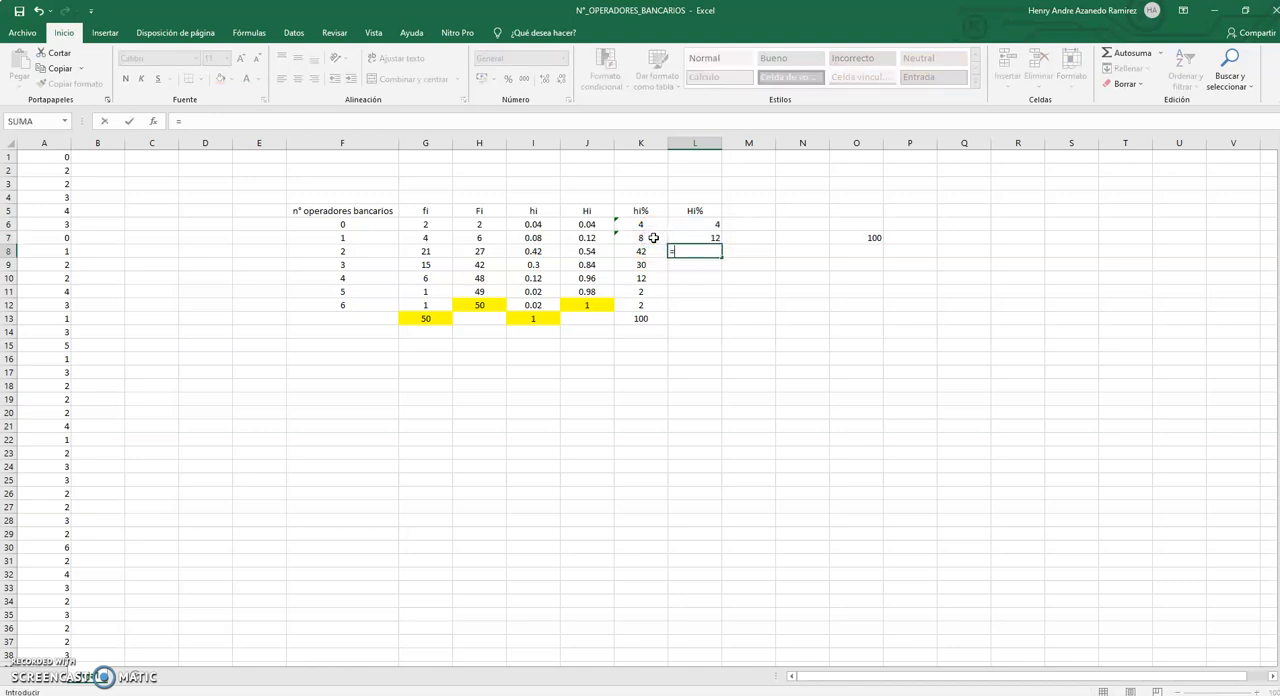
left_click(706, 234)
type("+")
left_click(645, 251)
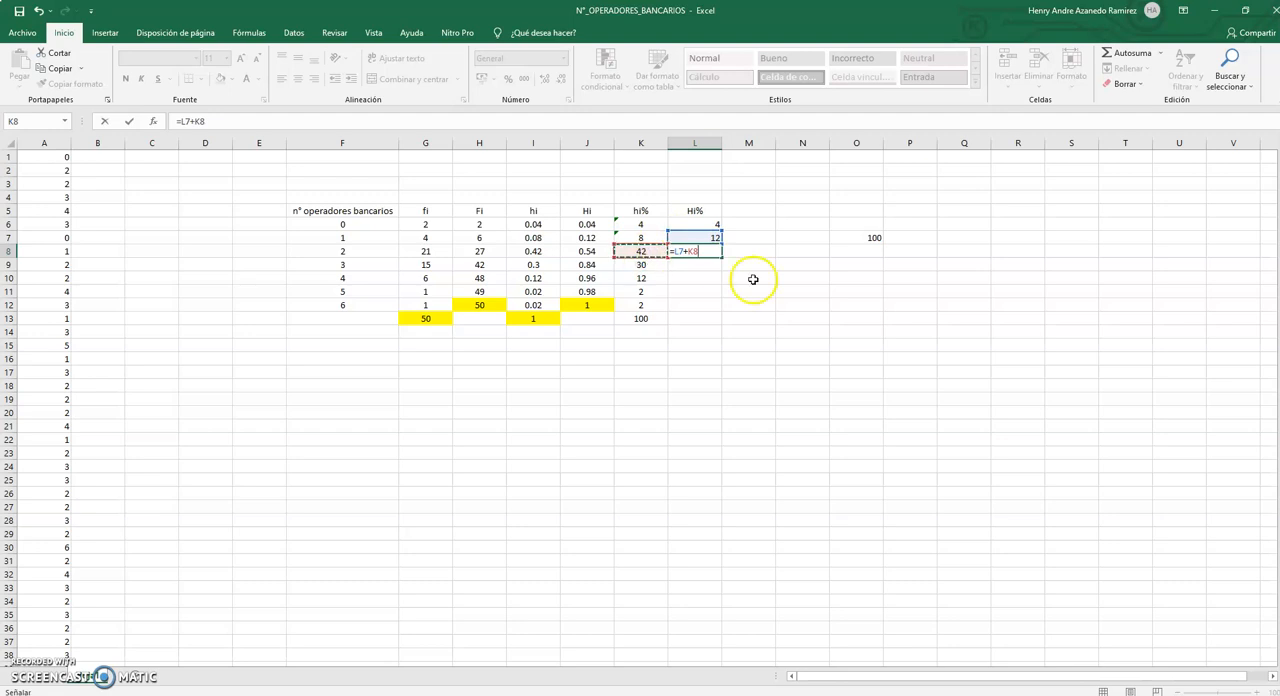
key("Return")
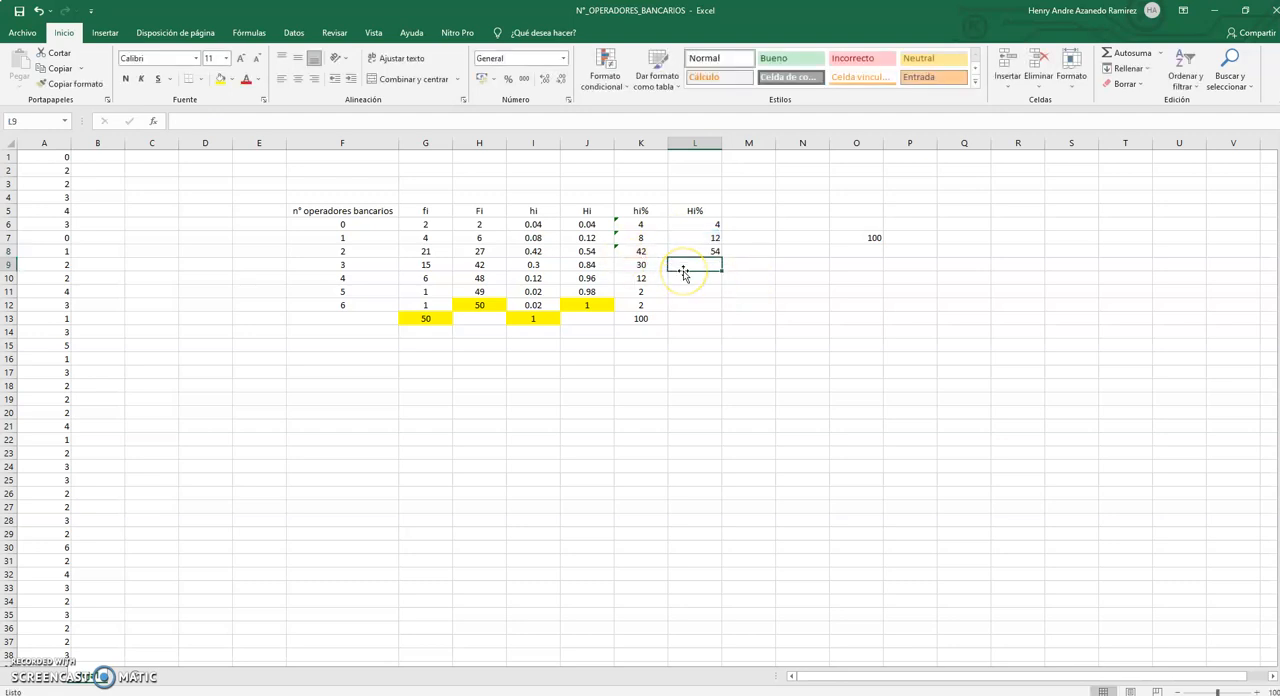
Enter =L8+K9 in L9 and copy the formula down to L12.
type("=")
left_click(701, 253)
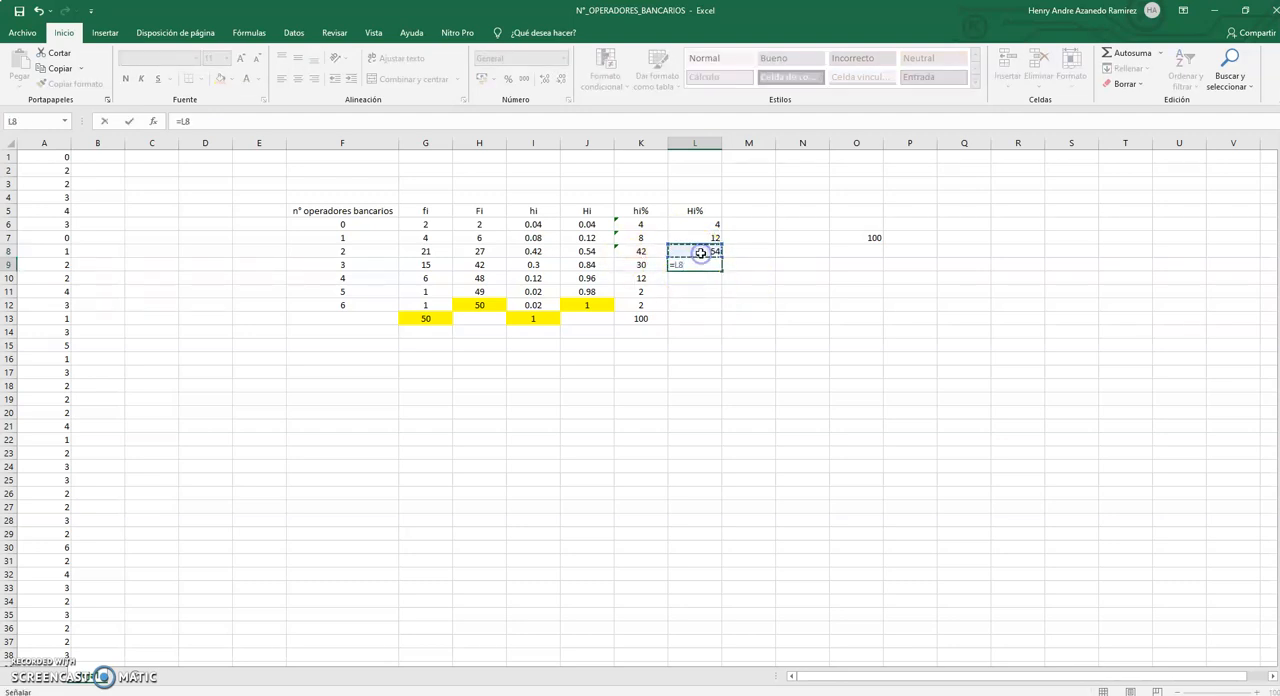
type("+")
left_click(640, 264)
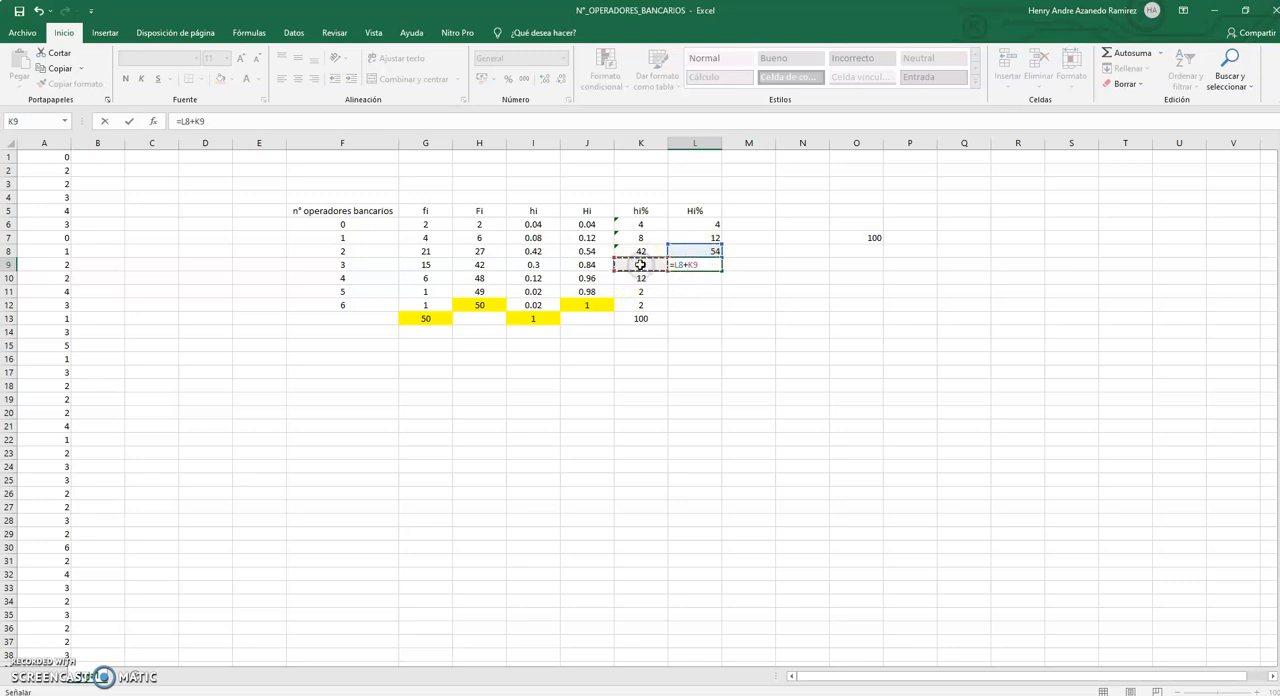
key("Return")
left_click(708, 263)
left_click_drag(720, 271, 718, 305)
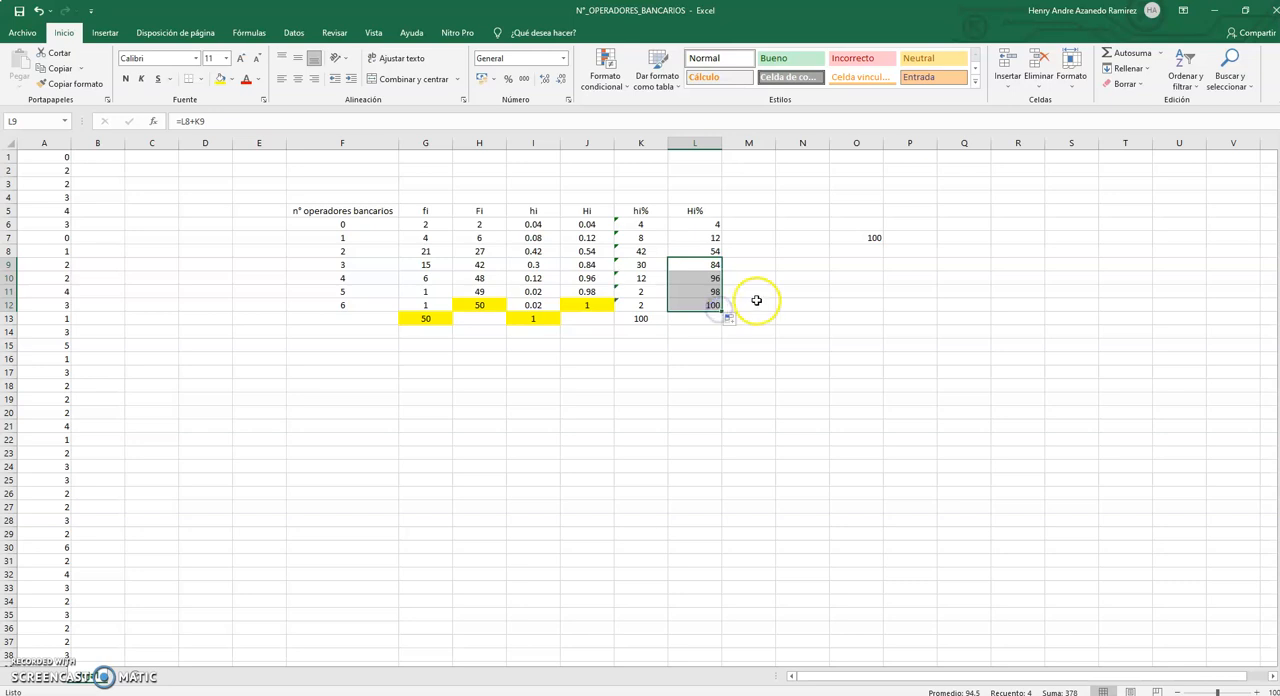
Ignore the formula error flags on the hi% cells K6:K12.
left_click_drag(640, 224, 657, 305)
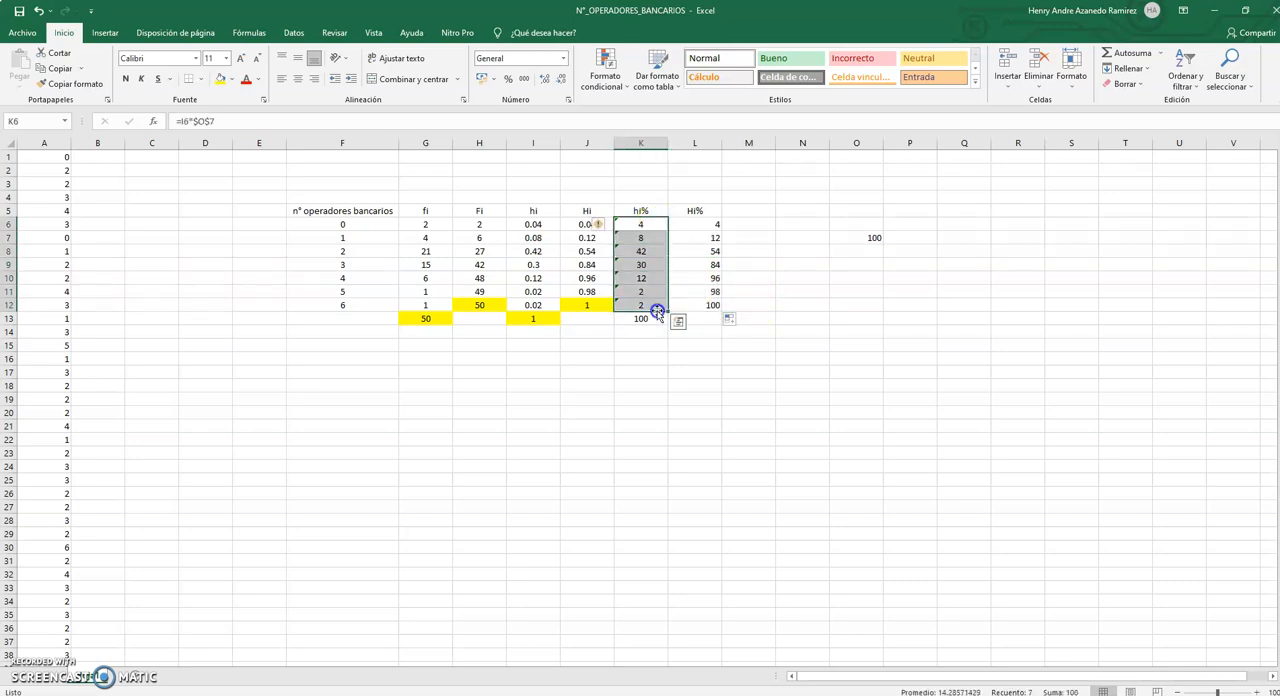
left_click(598, 224)
left_click(625, 291)
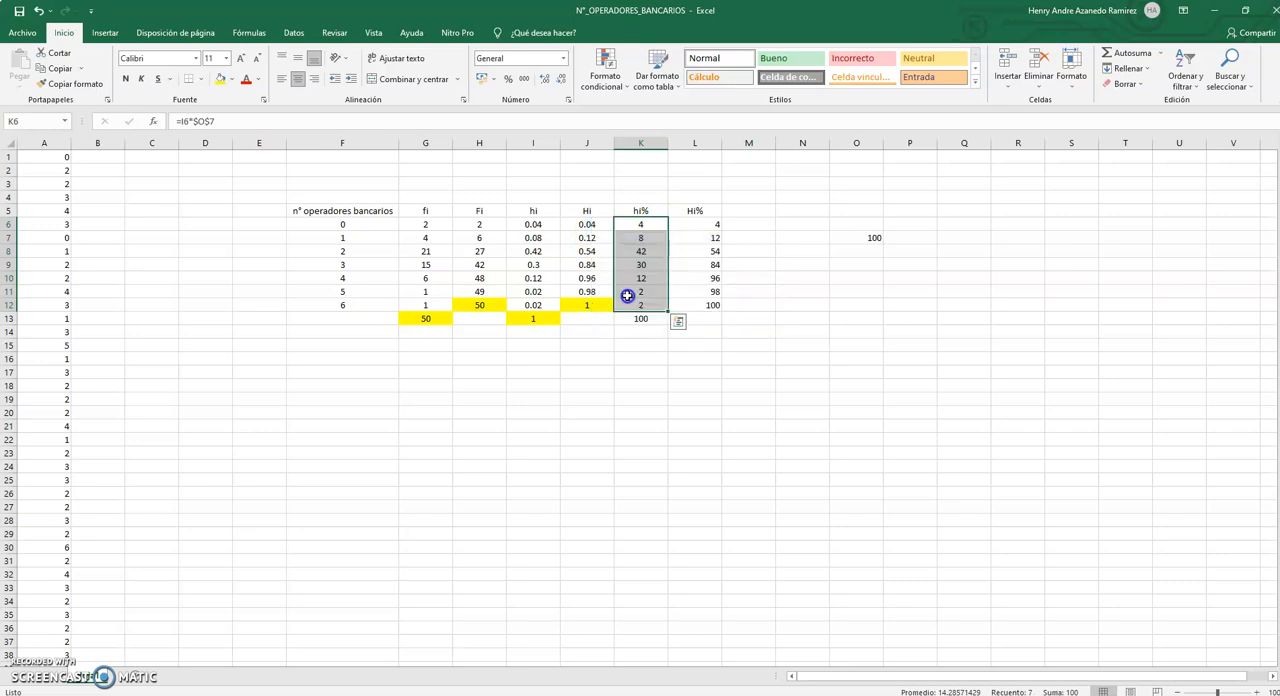
left_click(777, 239)
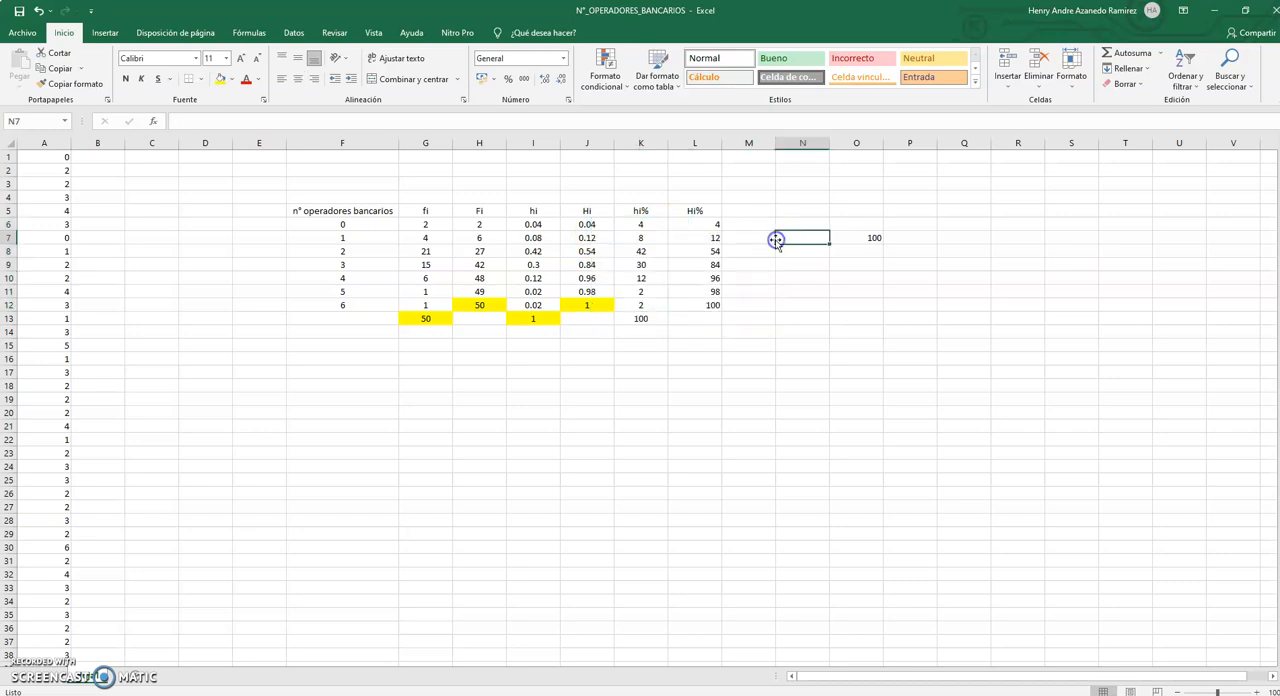
Center the Hi% header and values in L5:L12.
left_click(702, 220)
left_click(707, 210)
left_click_drag(707, 210, 712, 303)
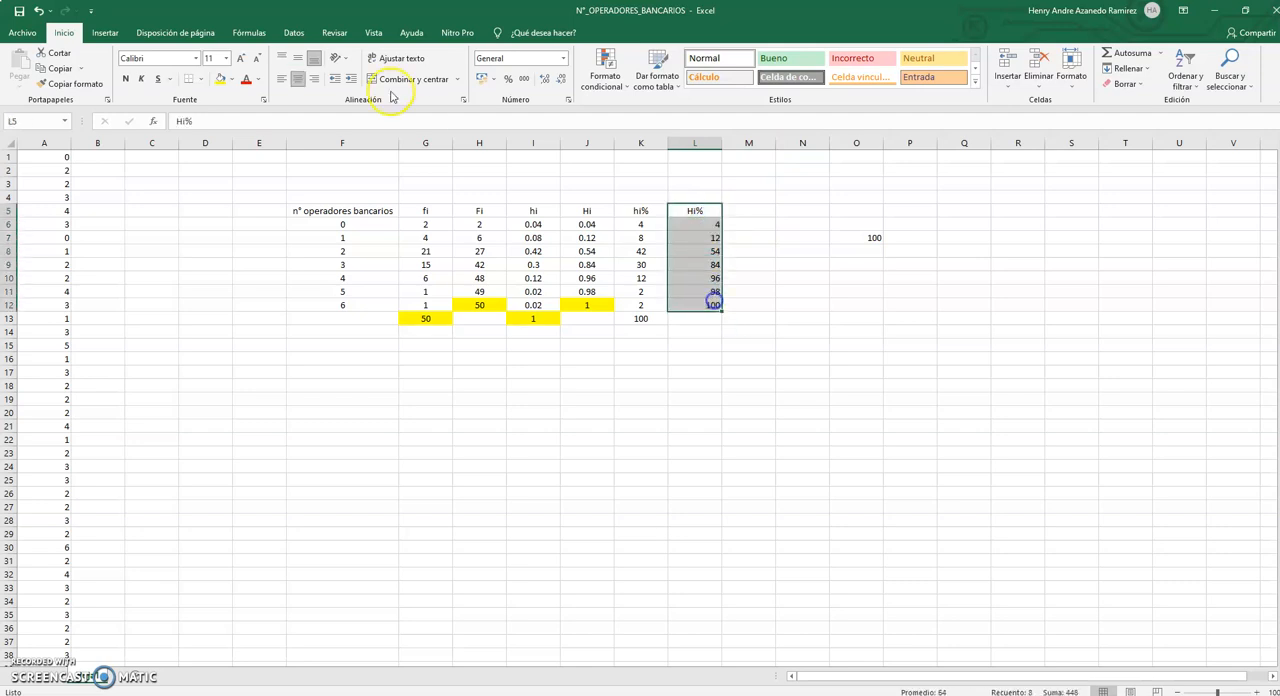
left_click(298, 79)
left_click(298, 79)
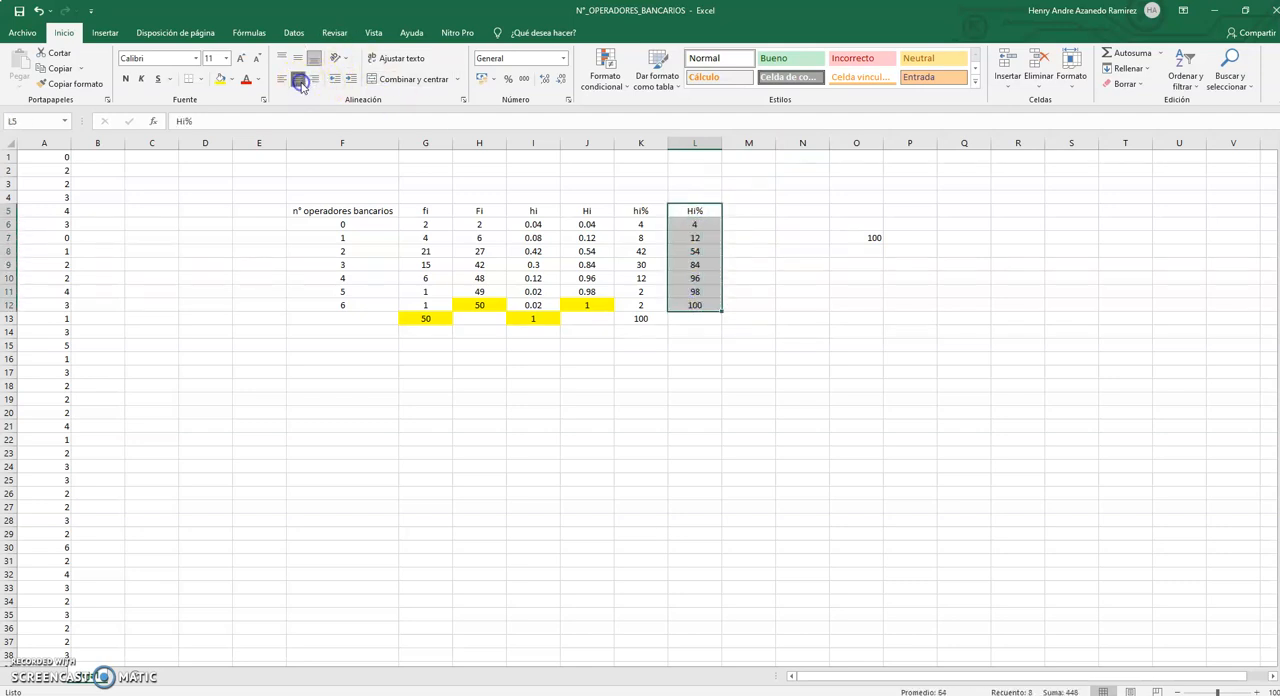
Check the Hi% values in L6 and L7 against the hi% values in K6 and K7.
left_click(691, 225)
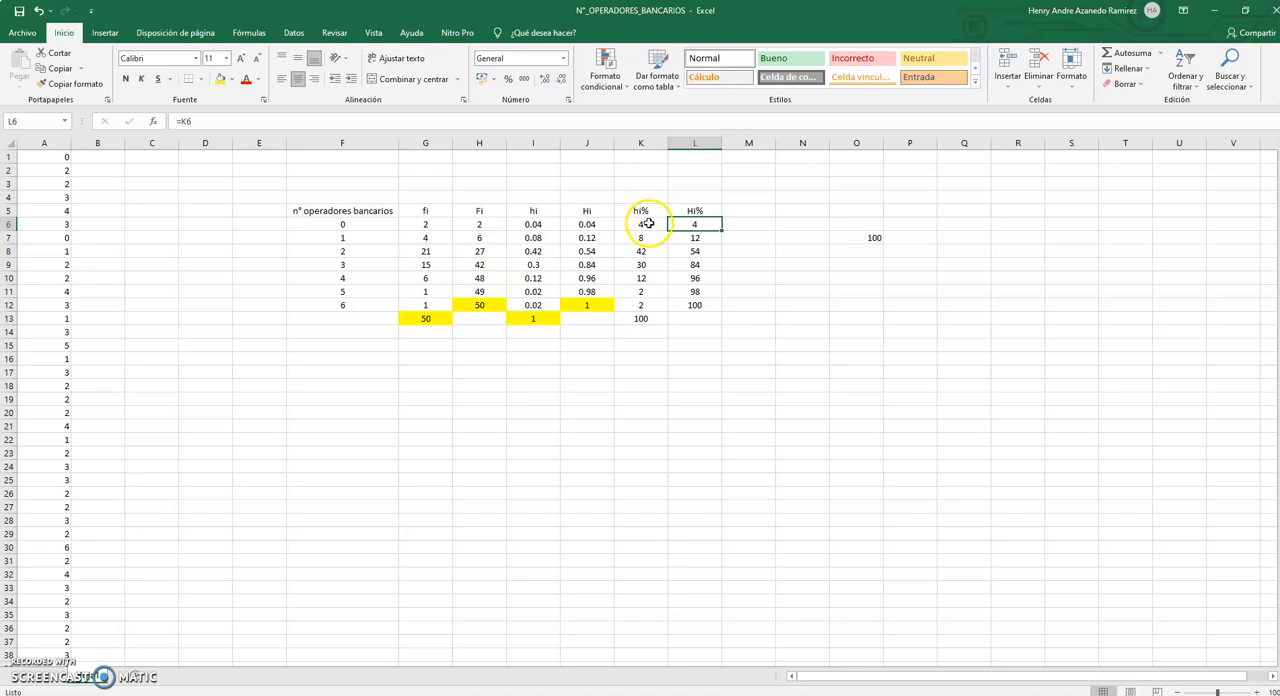
left_click(647, 223)
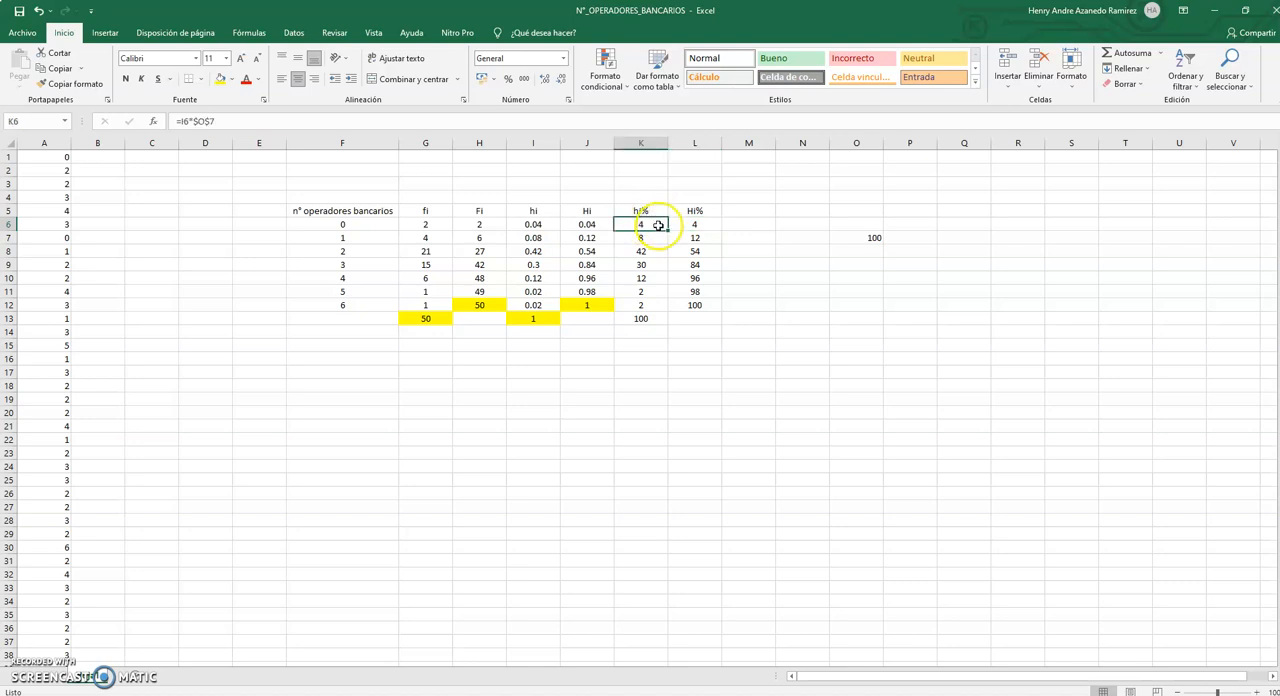
left_click(691, 224)
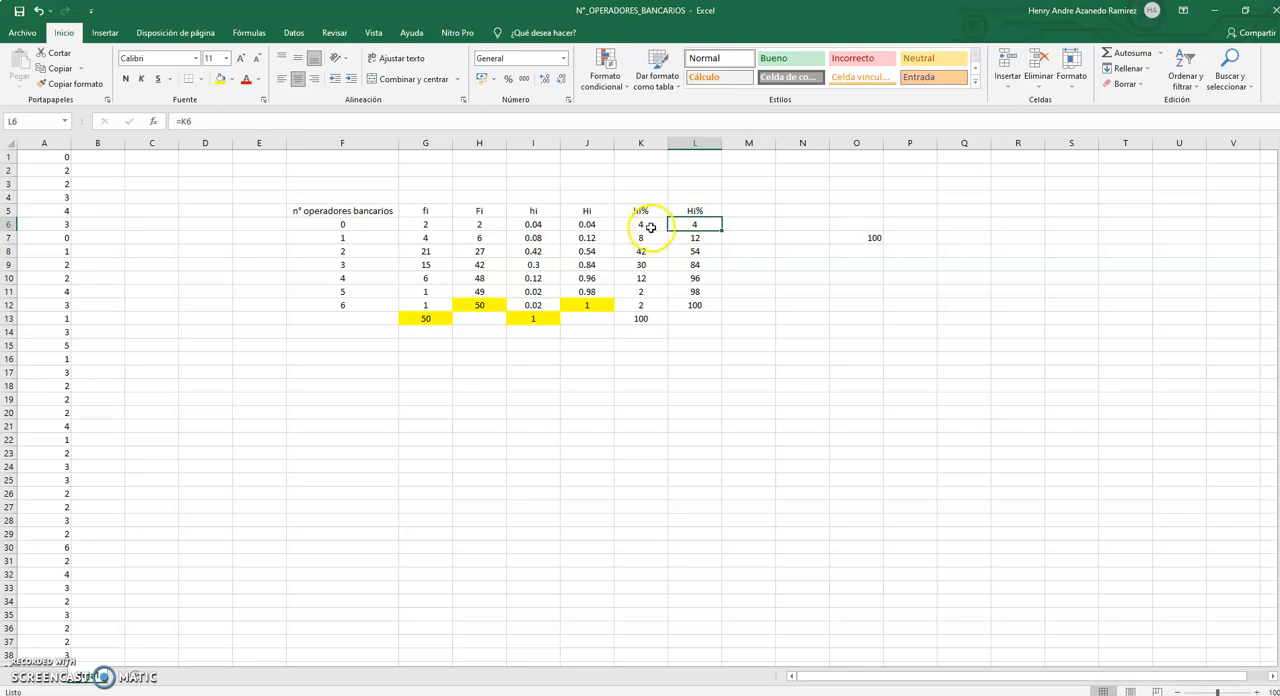
left_click(649, 228)
left_click(648, 235)
left_click(685, 240)
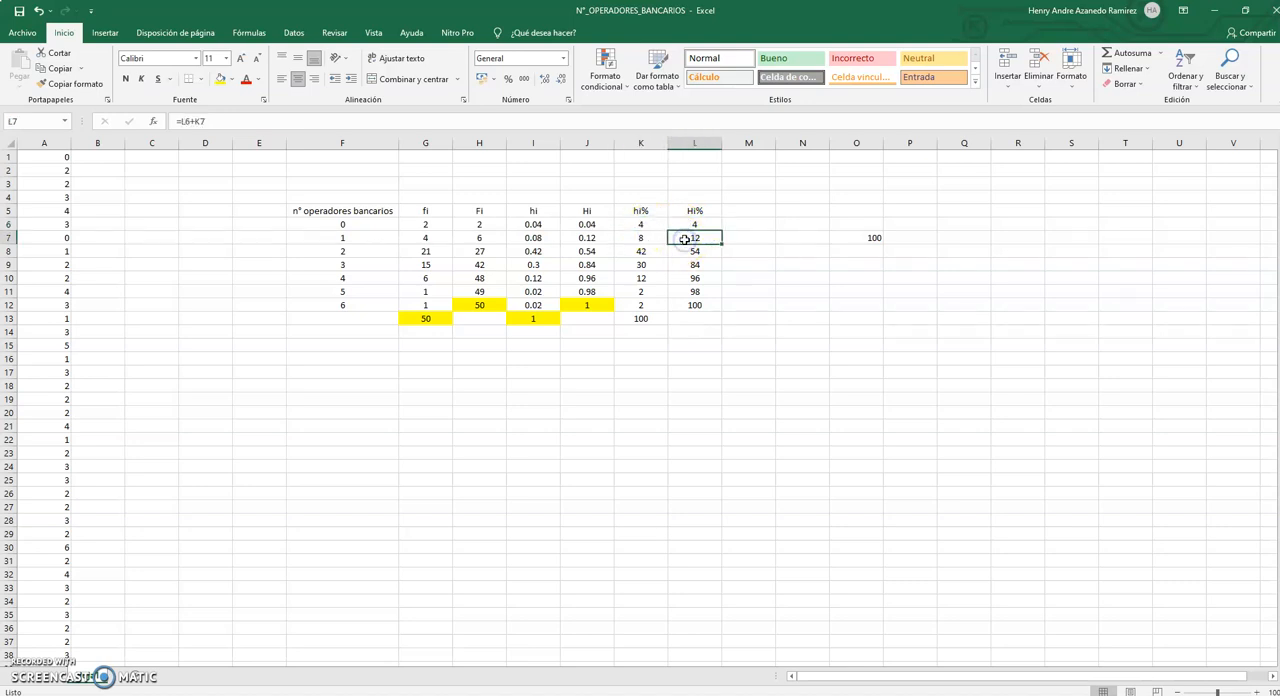
left_click(691, 224)
left_click(656, 239)
Check the cumulative Hi% value in L8 against the hi% values in K6:K8.
left_click(681, 251)
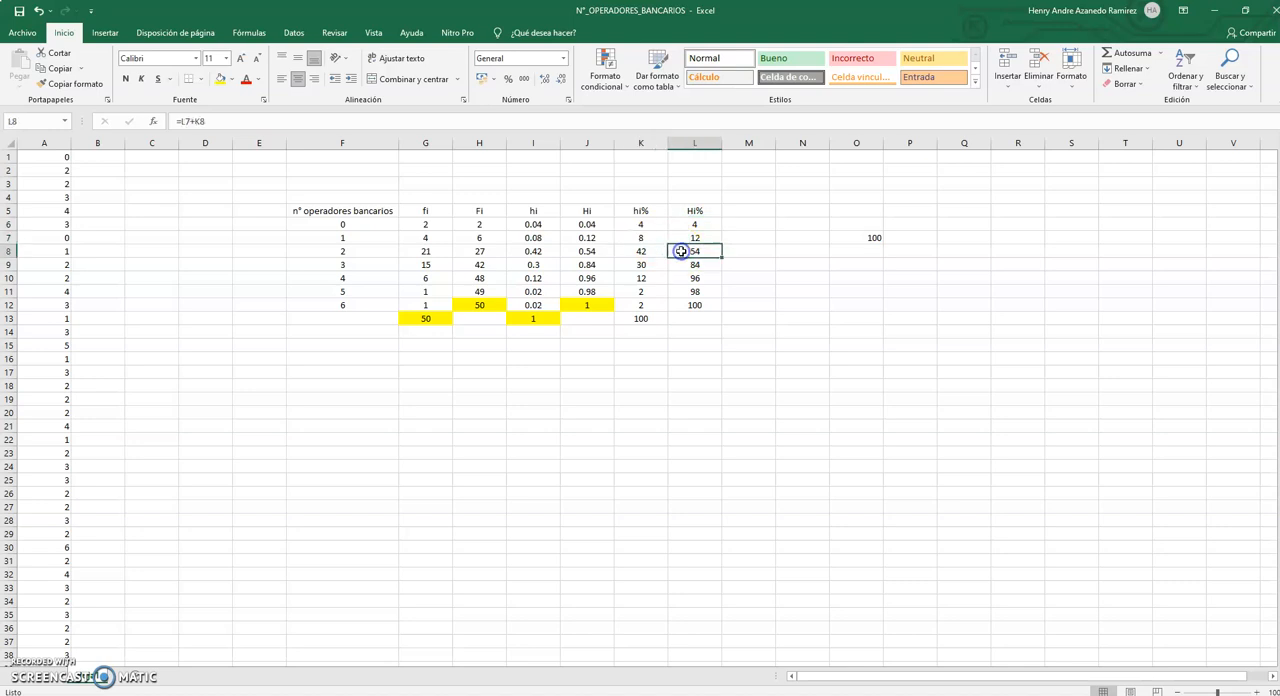
left_click(648, 226)
left_click(645, 239)
left_click(640, 251)
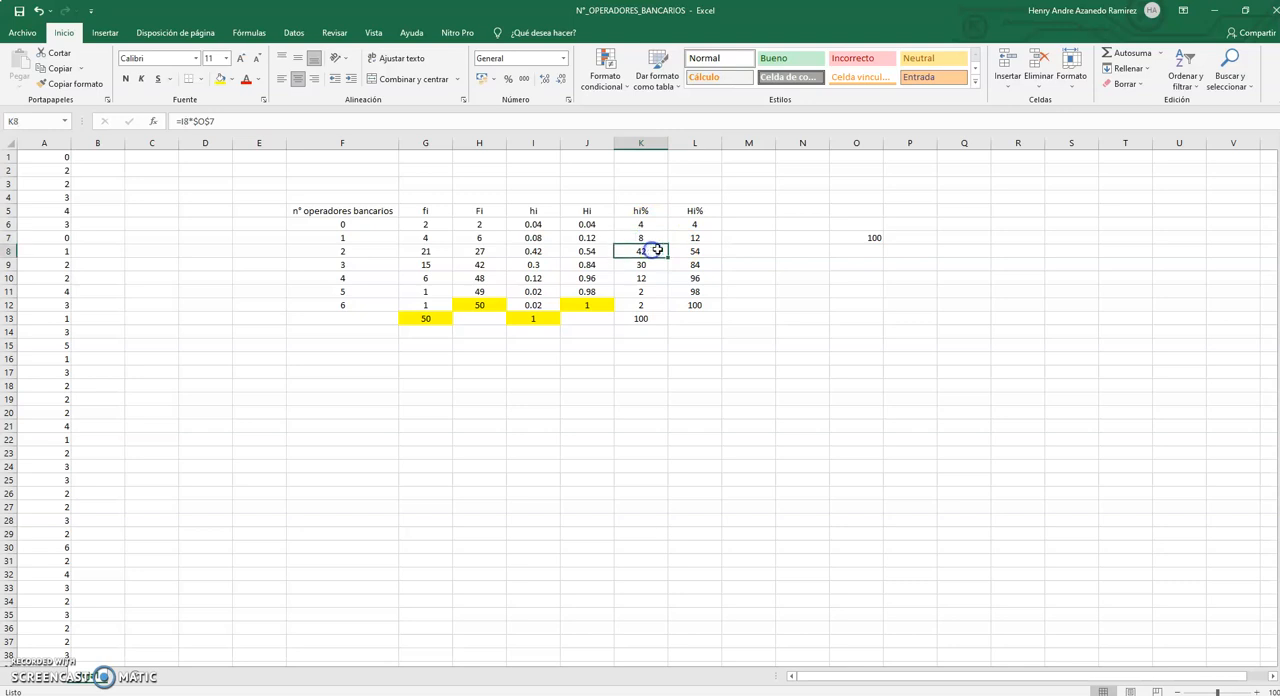
left_click(690, 250)
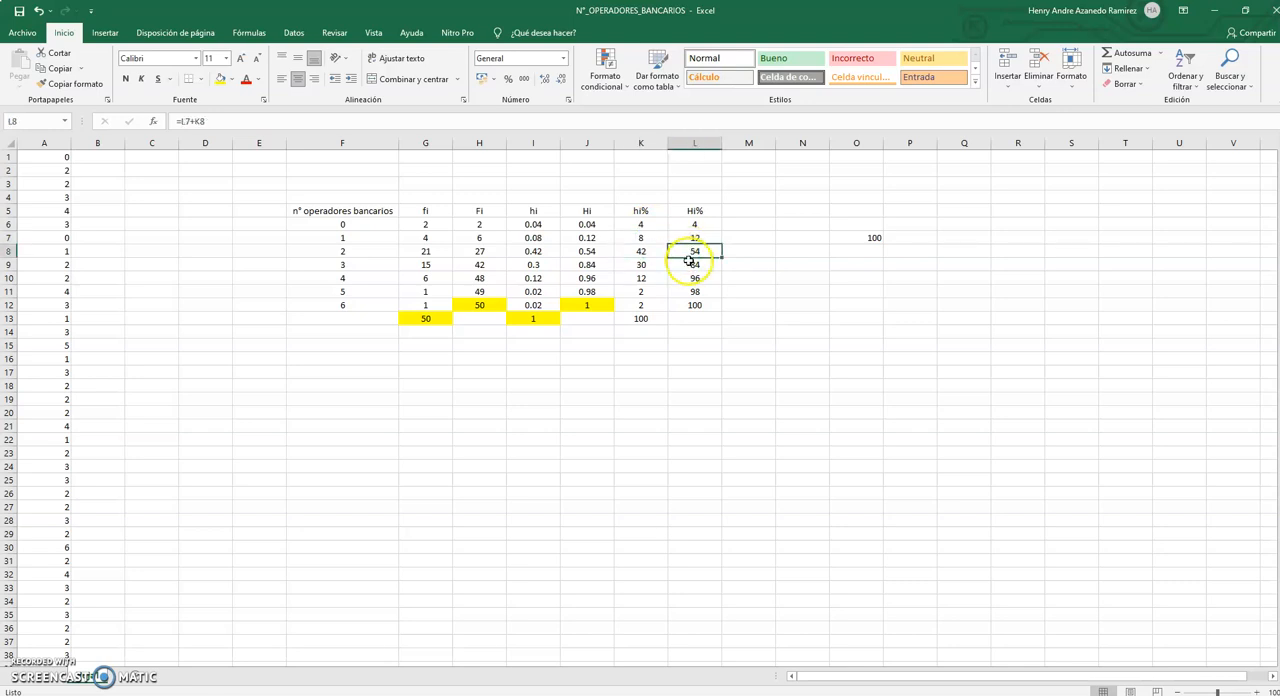
Check the cumulative Hi% value in L9 against K6:K9 and against the sum of L8 and K9.
left_click(650, 226)
left_click(648, 238)
left_click(650, 251)
left_click(650, 264)
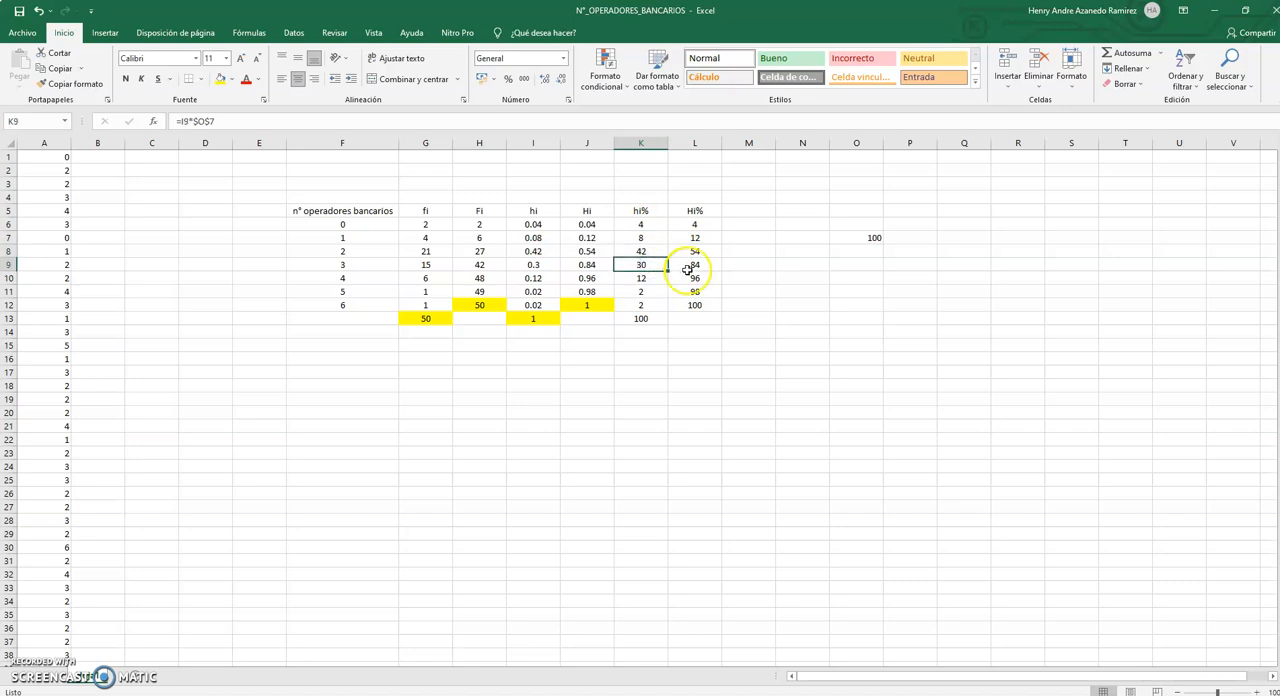
left_click(690, 269)
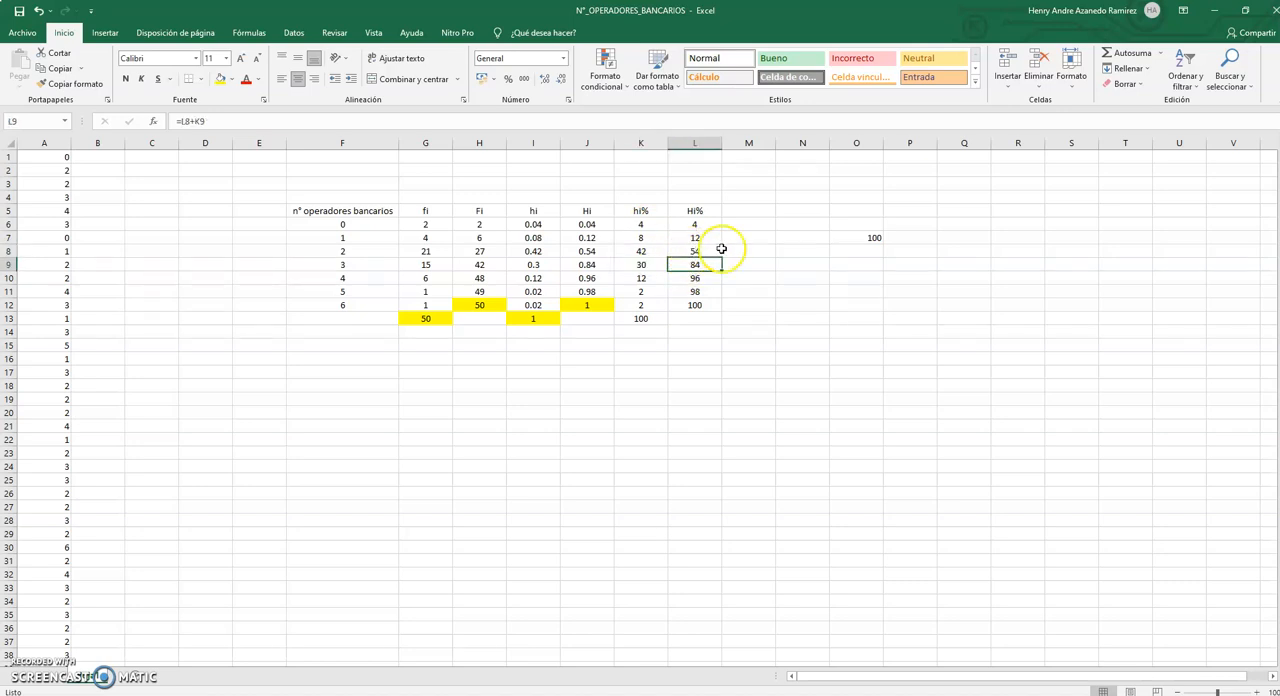
left_click(706, 252)
left_click(658, 269)
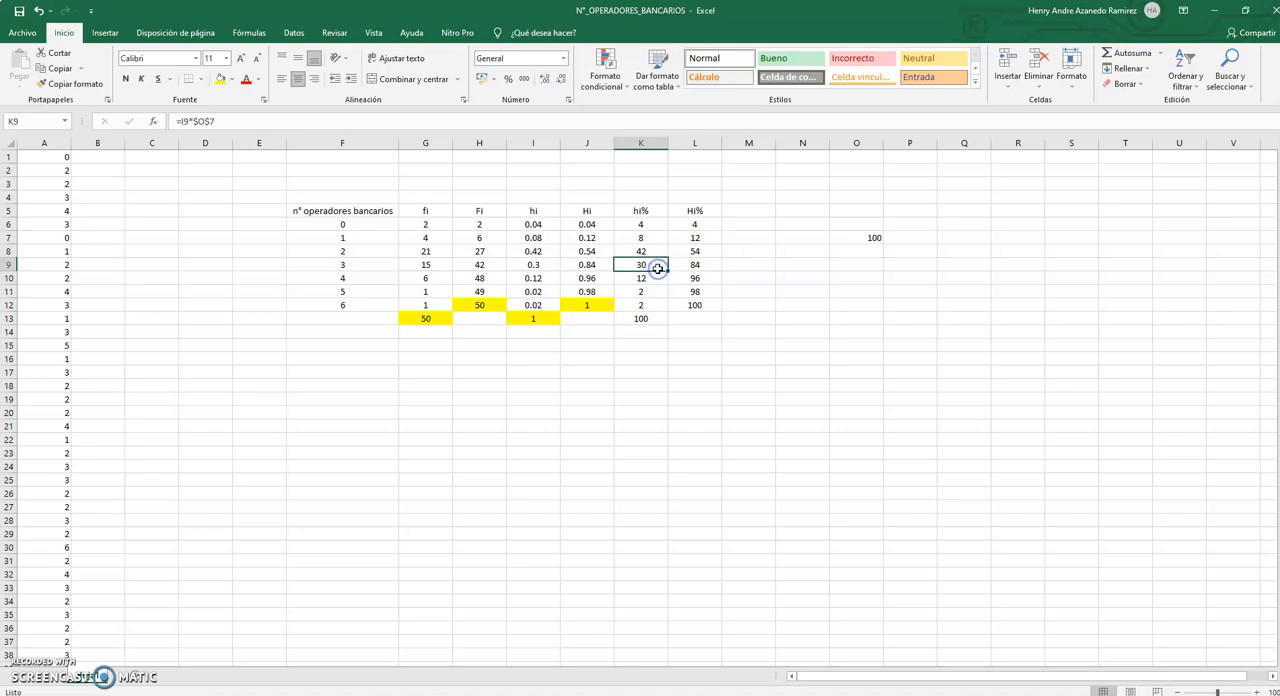
Check the cumulative Hi% value in L10 against K6:K10 and against the sum of L9 and K10.
left_click(684, 277)
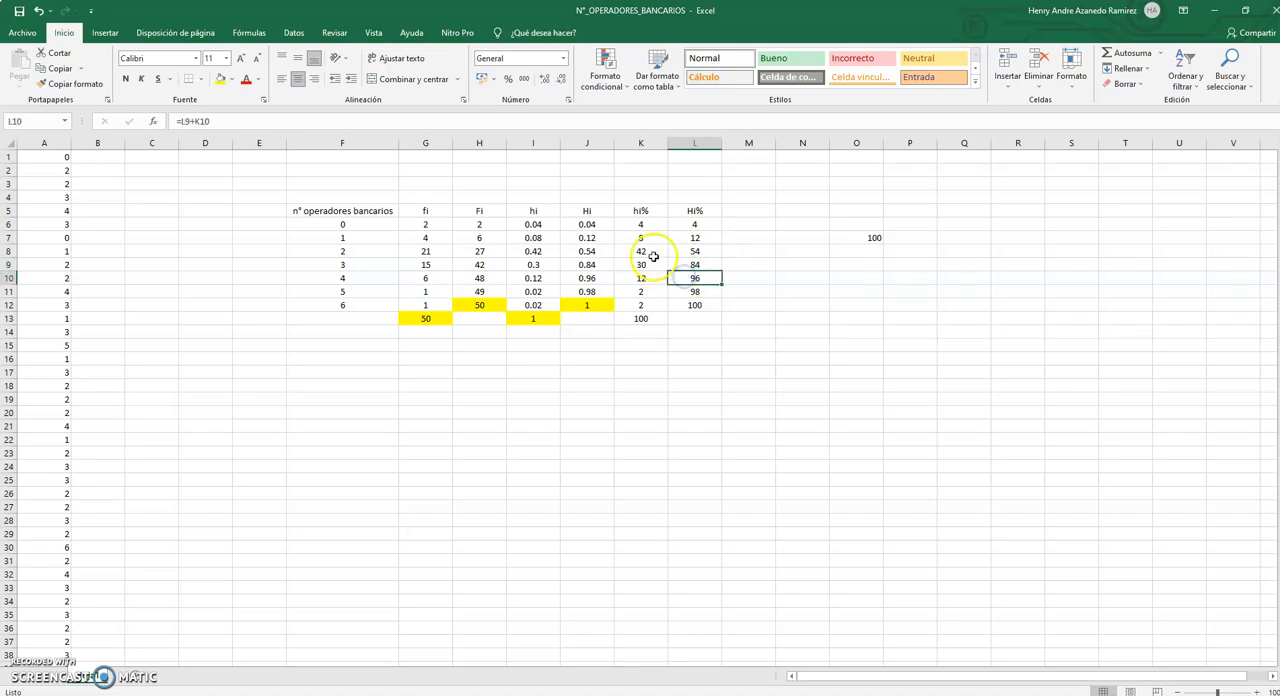
left_click(637, 229)
left_click(632, 238)
left_click(627, 253)
left_click(627, 263)
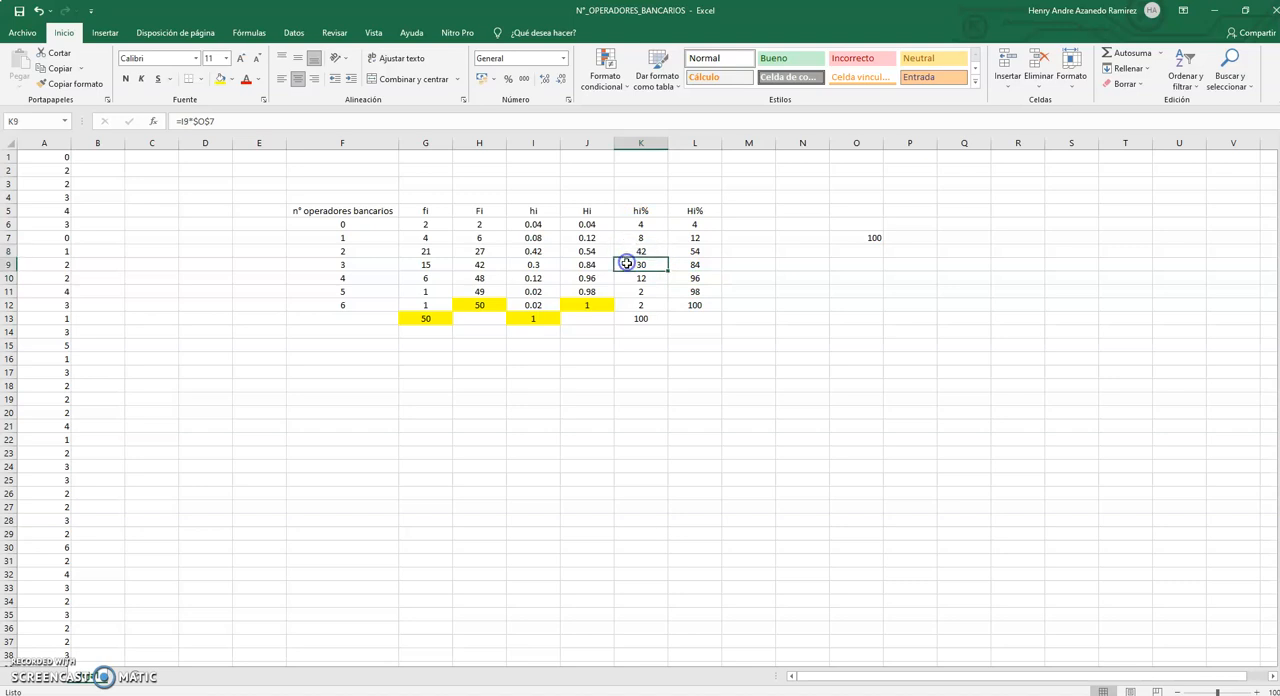
left_click(625, 277)
left_click(698, 280)
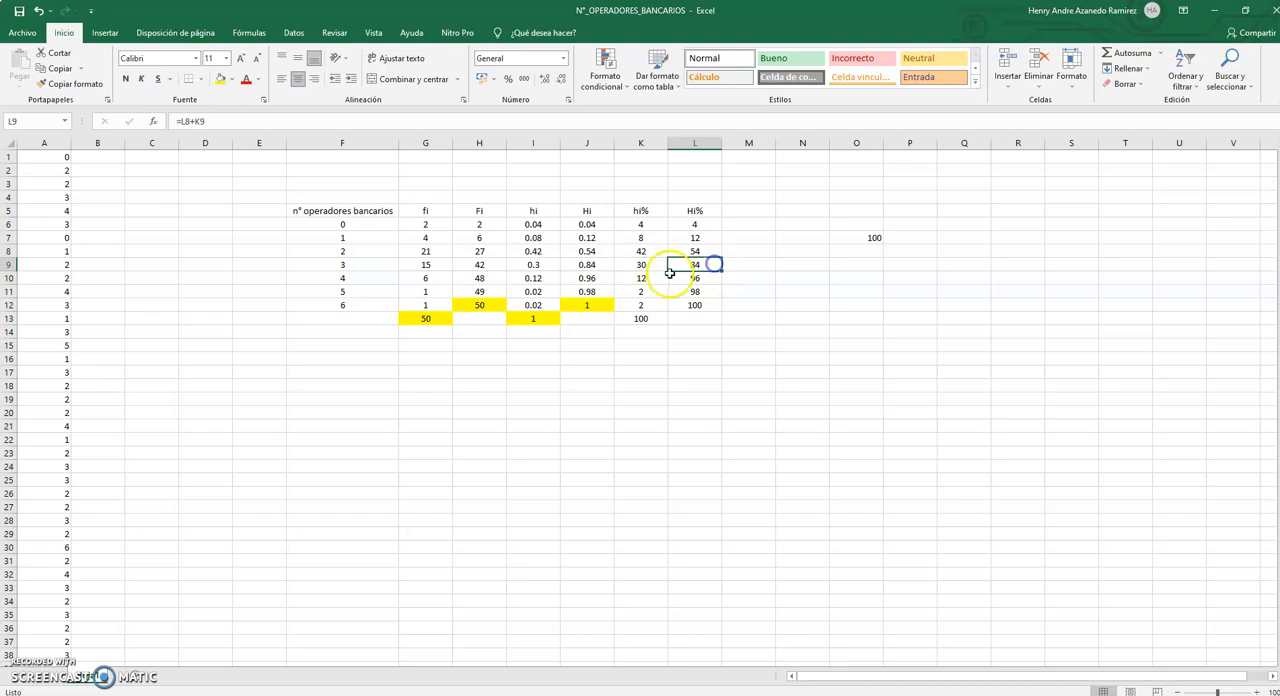
left_click(663, 276)
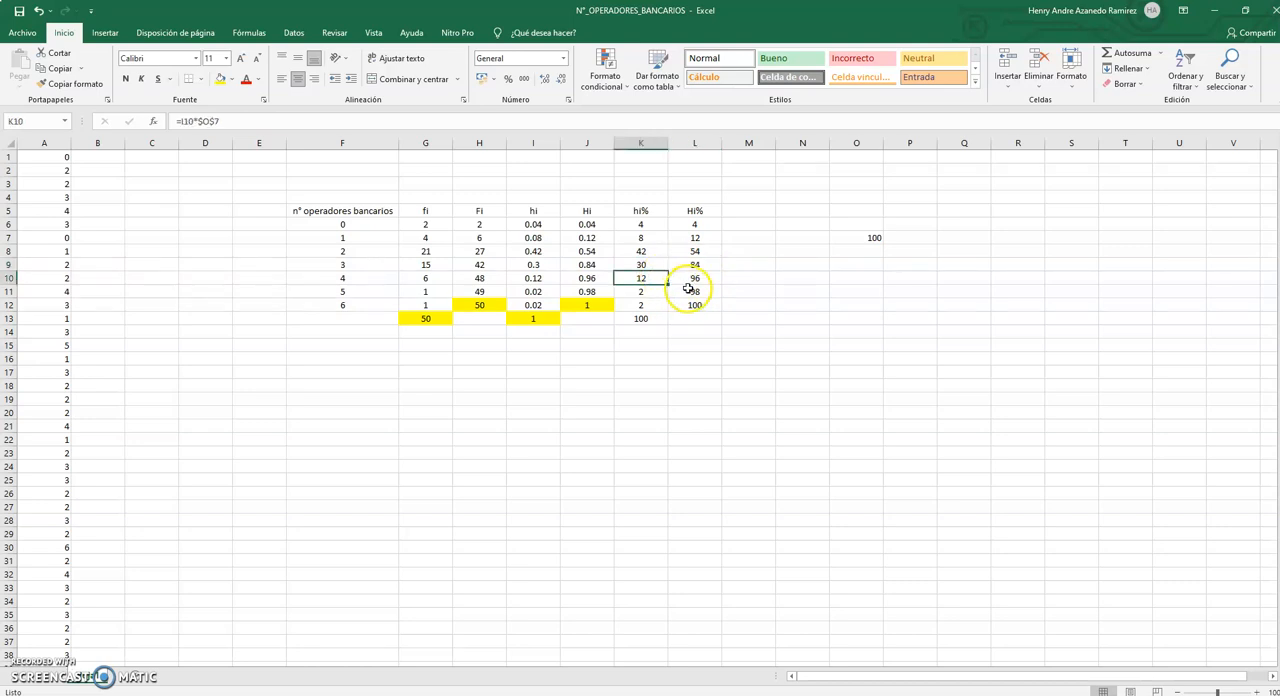
Check the cumulative Hi% value in L11 against the hi% values in K6:K11.
left_click(688, 289)
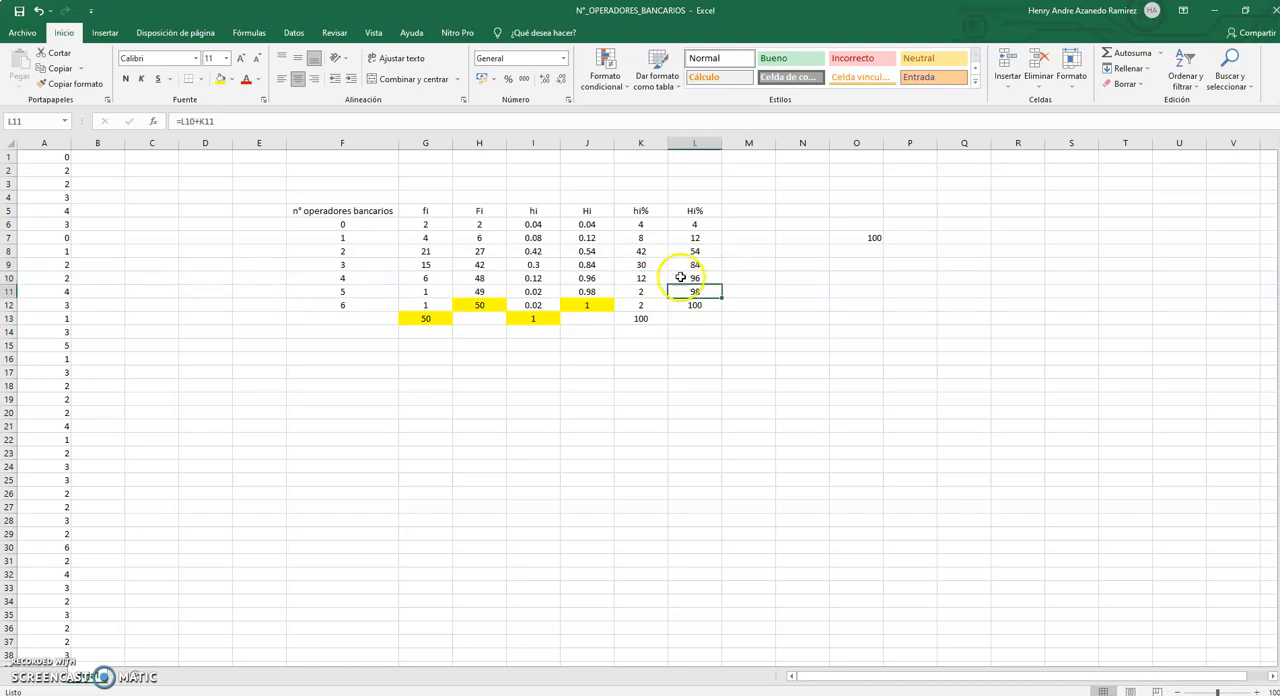
left_click(647, 226)
left_click(645, 237)
left_click(645, 251)
left_click(645, 264)
left_click(645, 280)
left_click(706, 292)
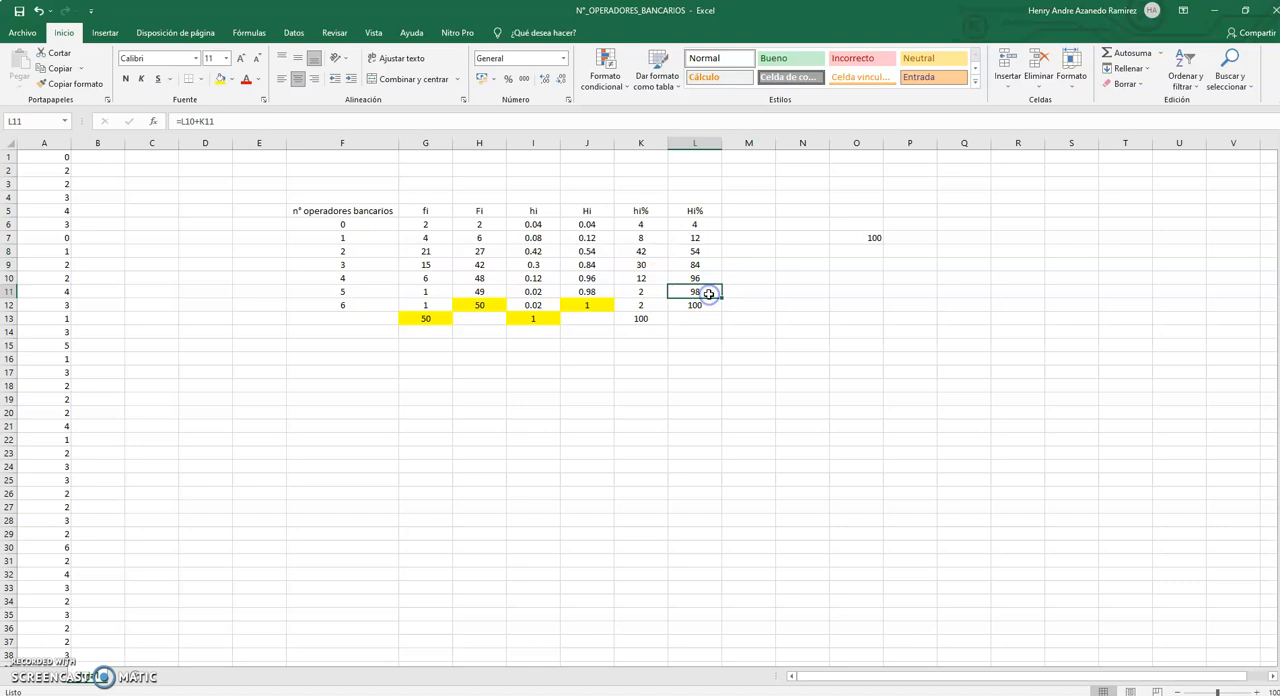
left_click(650, 291)
left_click(698, 290)
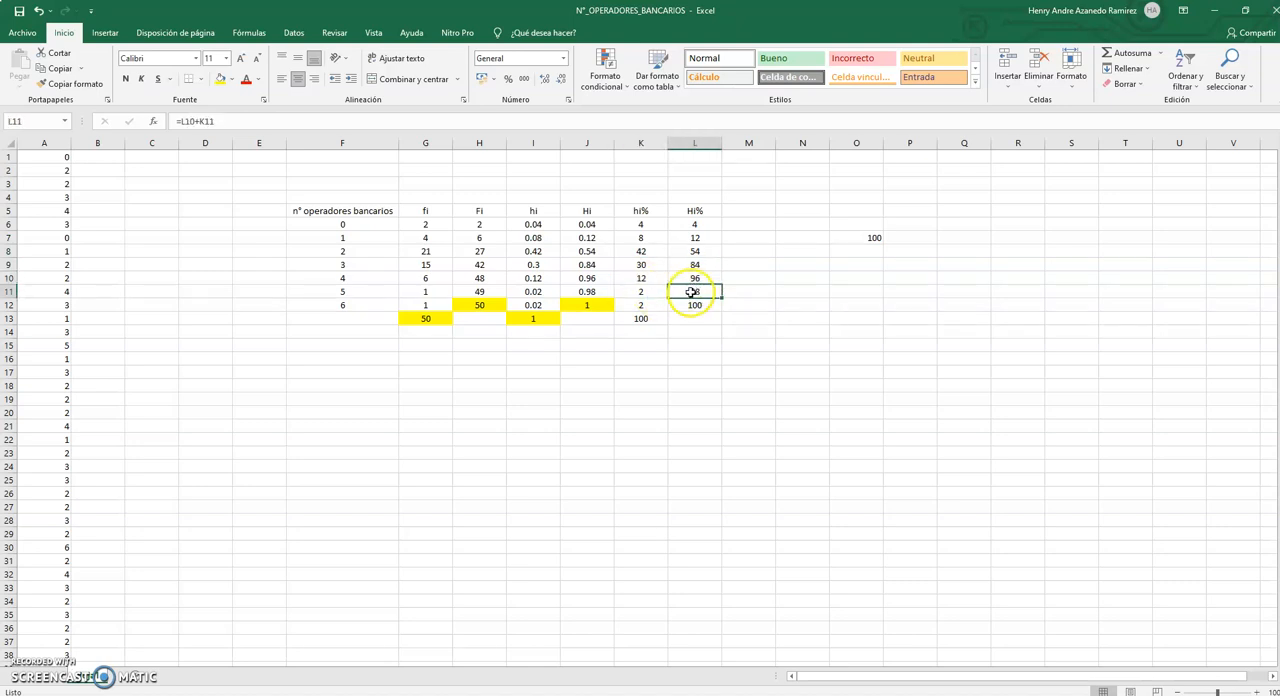
Color the hi% total in K13 and the last Hi% value in L12 with red font.
left_click(645, 318)
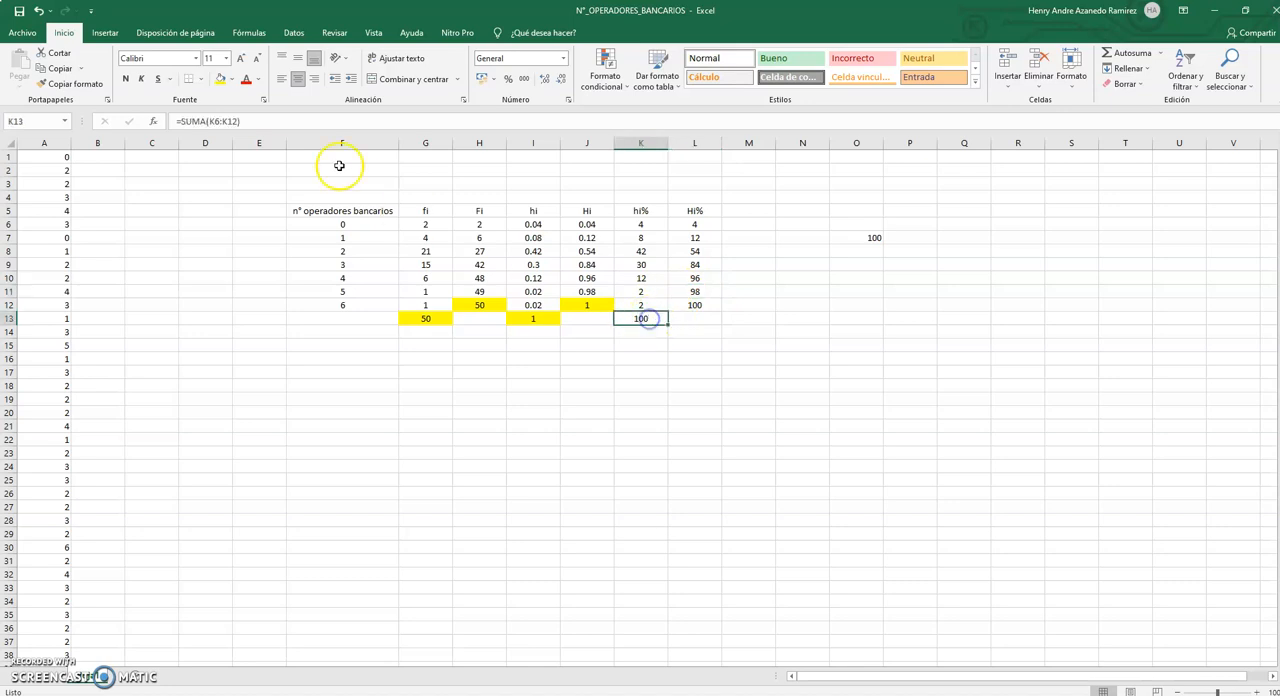
left_click(246, 79)
left_click(695, 305)
left_click(250, 85)
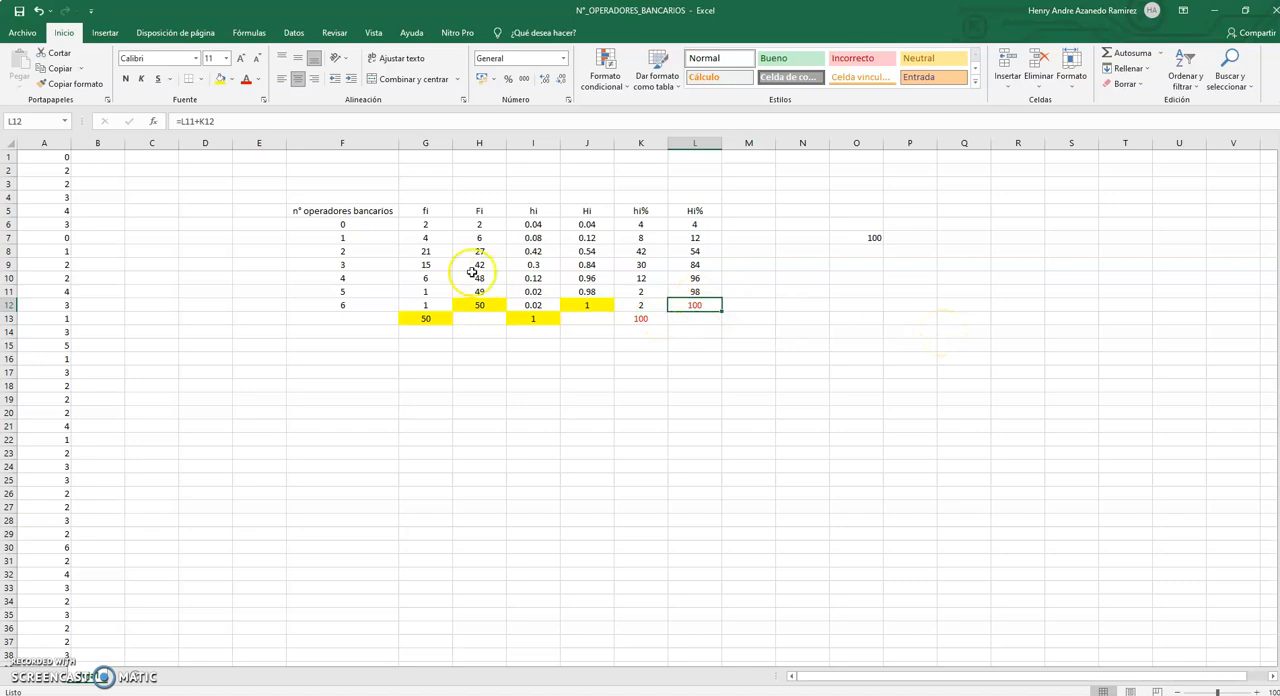
Apply all borders to the whole frequency table, F5:L13.
left_click_drag(340, 212, 701, 318)
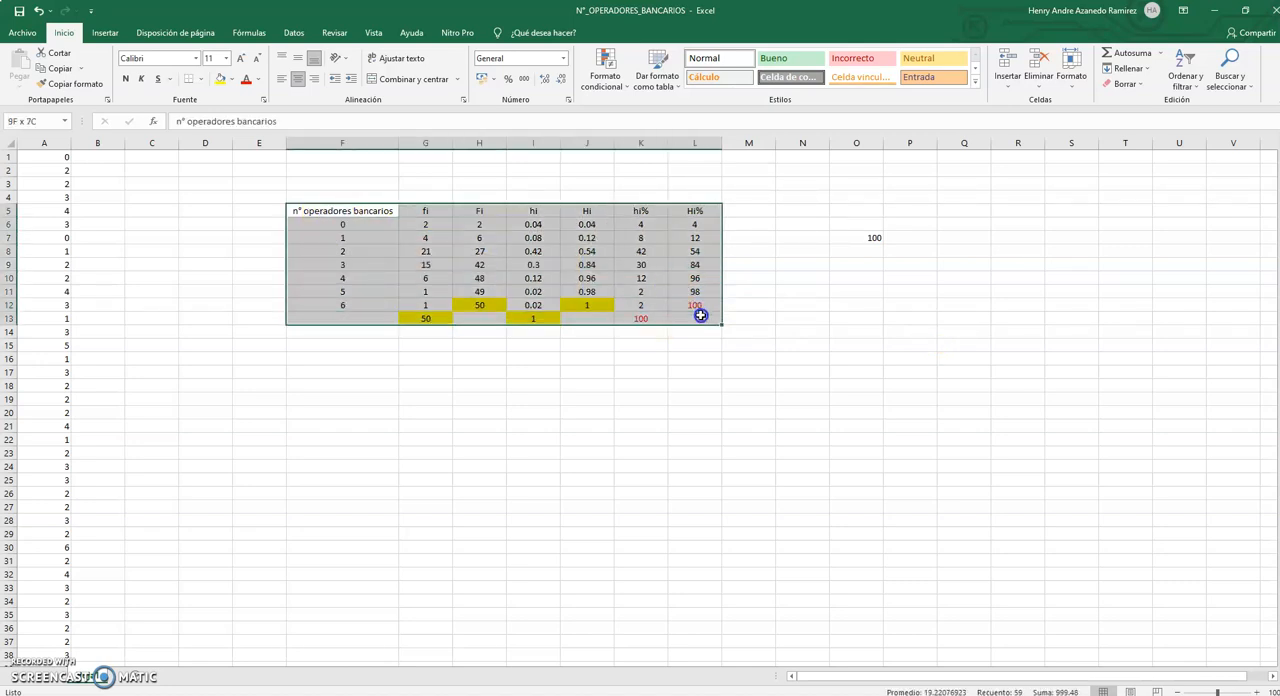
left_click(196, 79)
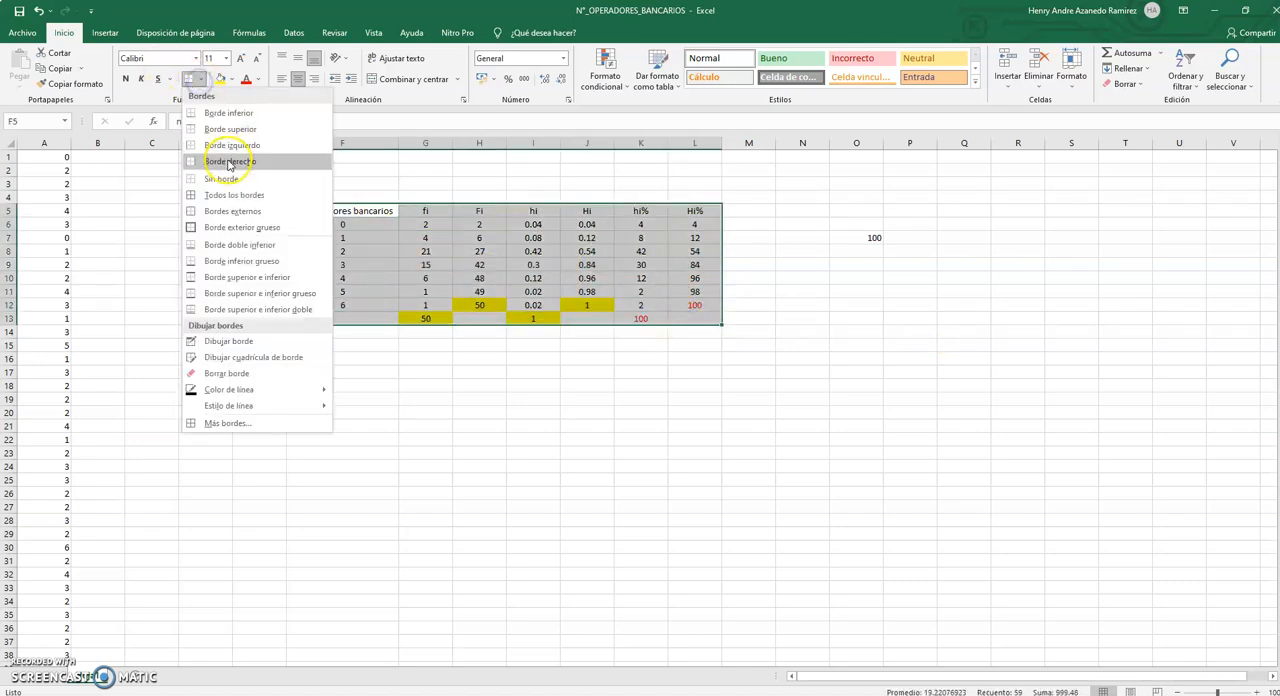
left_click(223, 192)
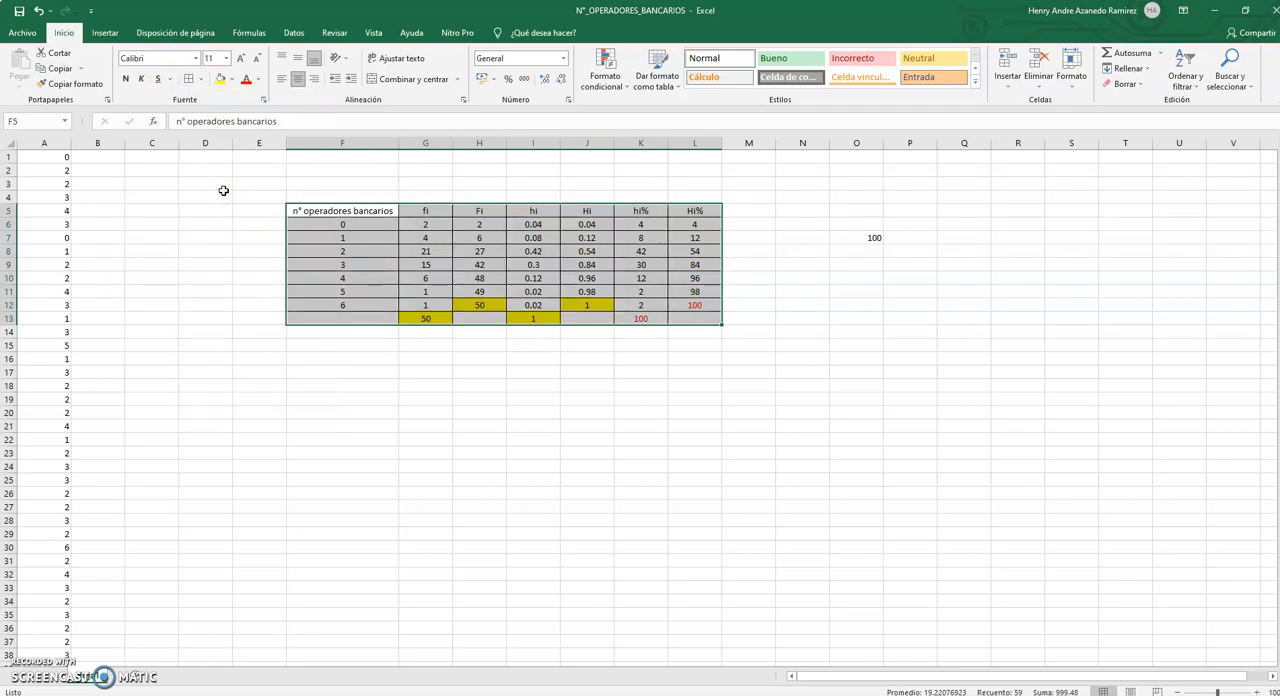
left_click(432, 357)
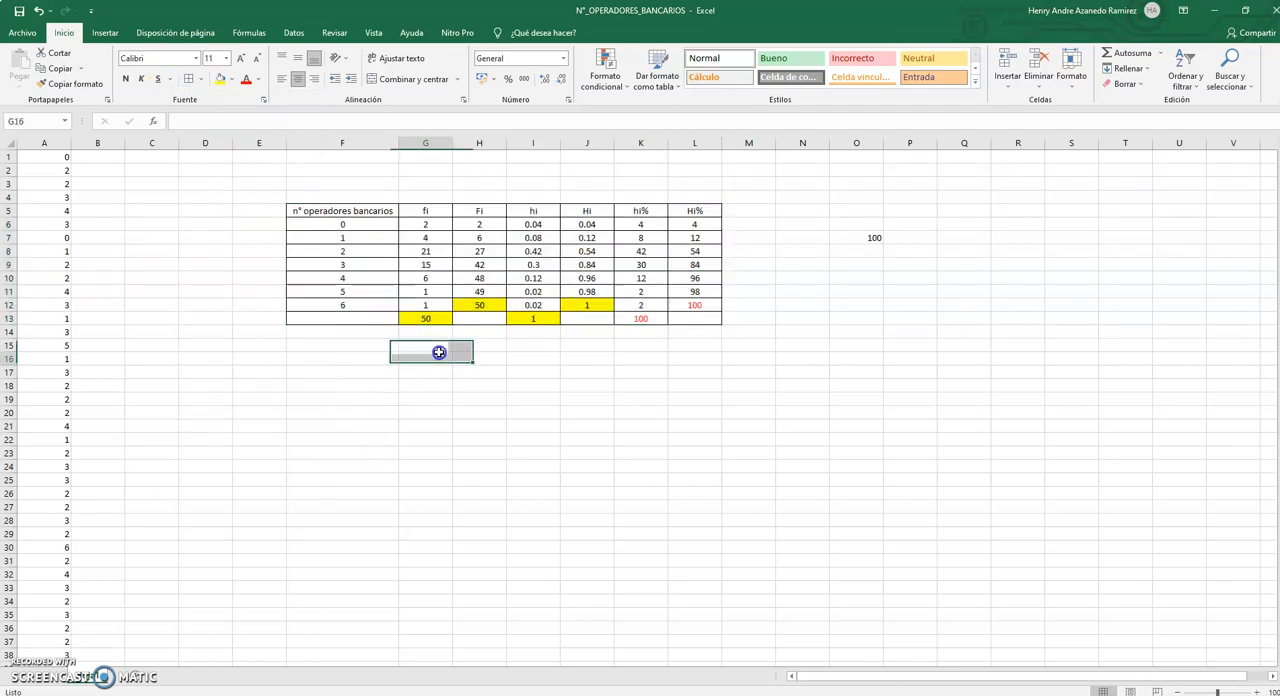
Mark the fi value in G7 and its operator count in F7 with red font.
left_click(425, 243)
left_click(245, 79)
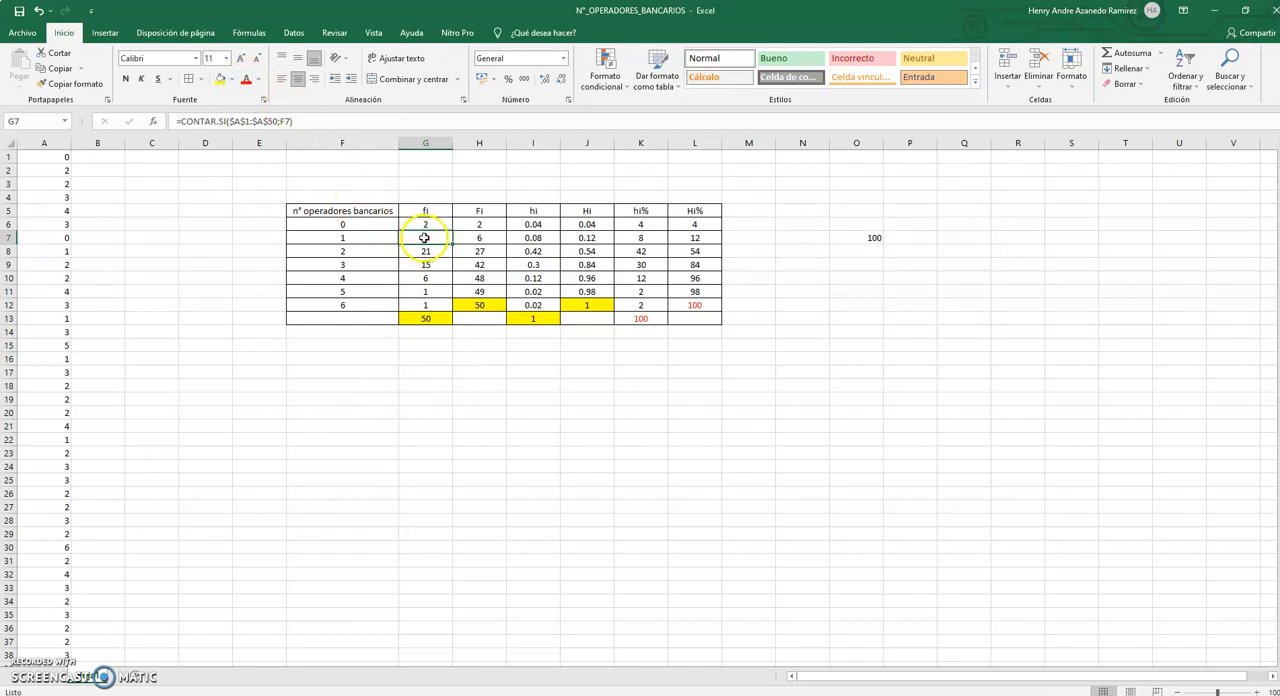
left_click(356, 240)
left_click(245, 80)
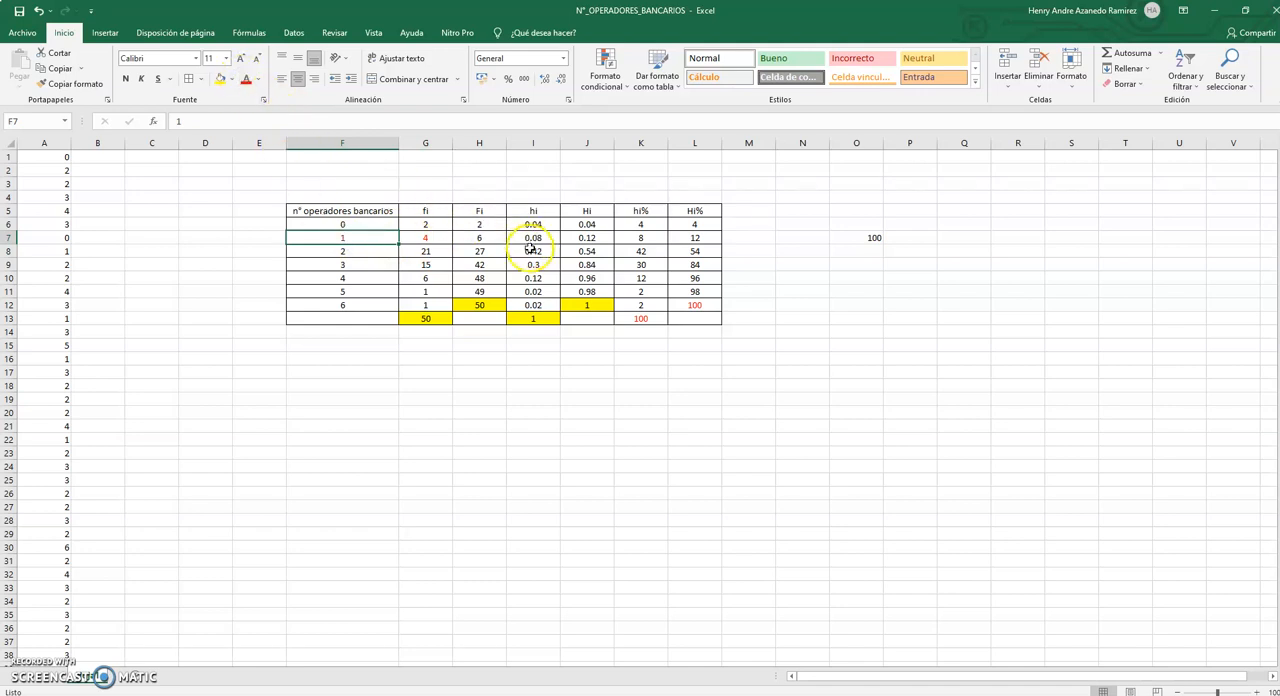
Highlight the hi% value in K8 and its operator count in F8 with yellow fill.
left_click(640, 251)
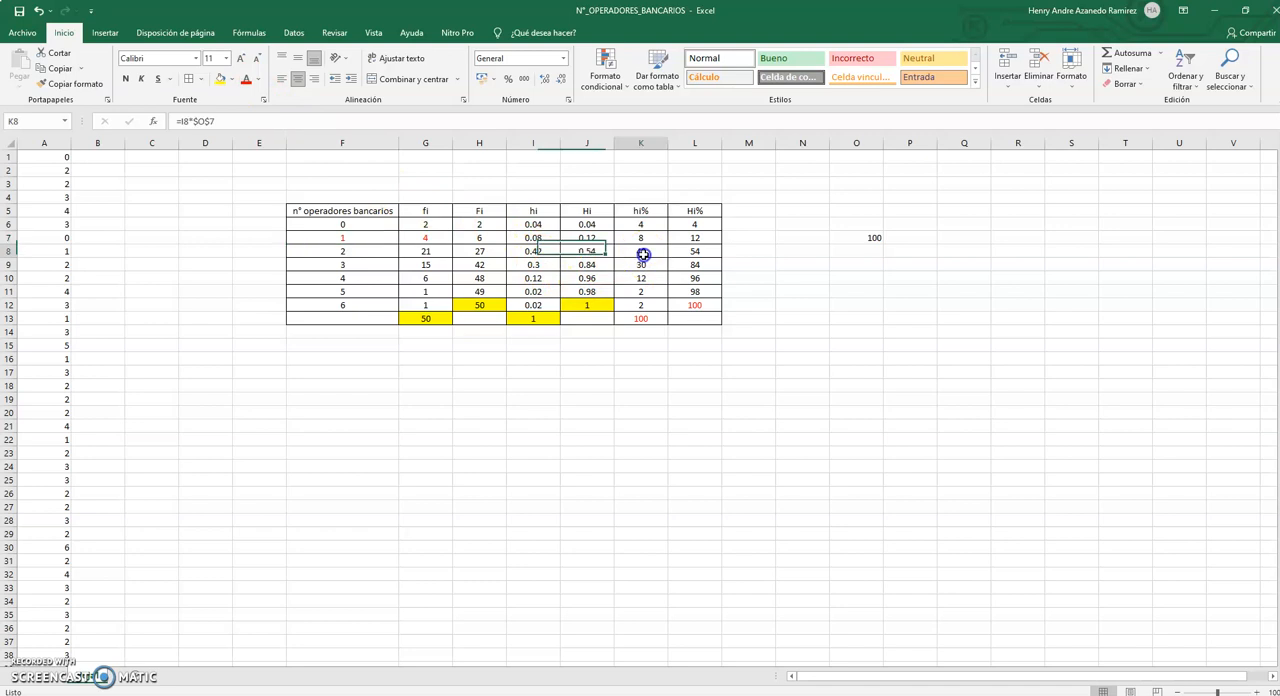
left_click(220, 82)
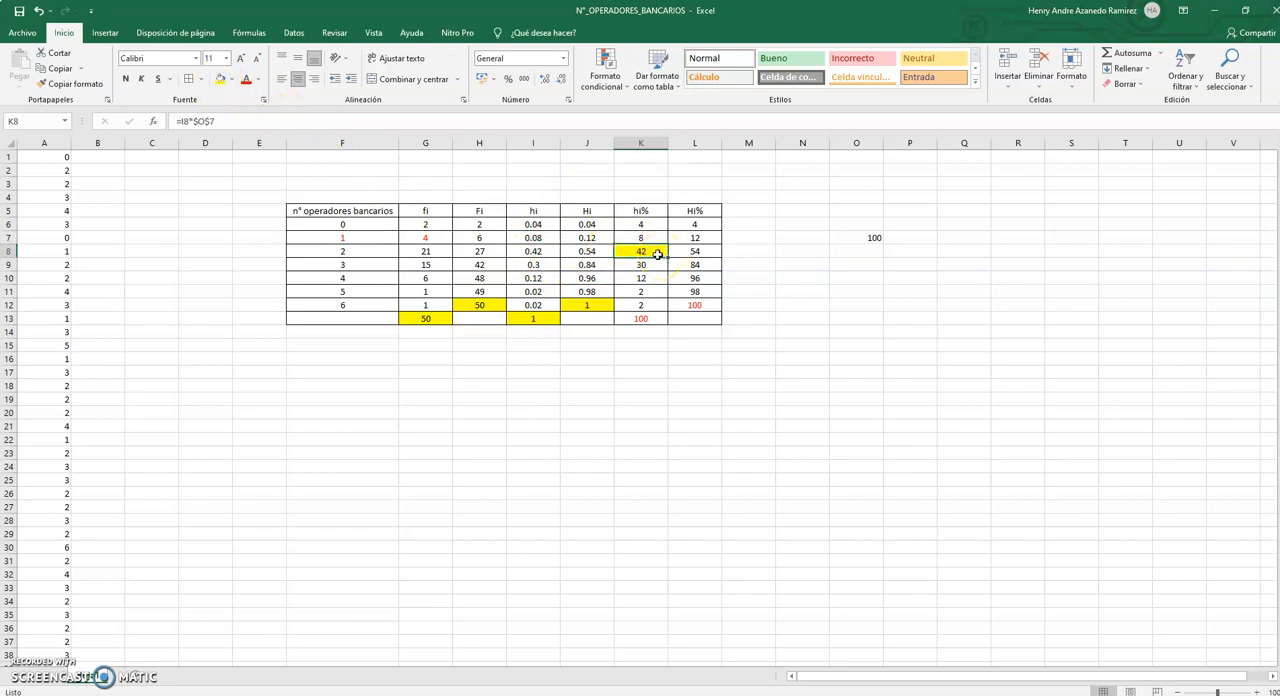
left_click(377, 249)
left_click(222, 80)
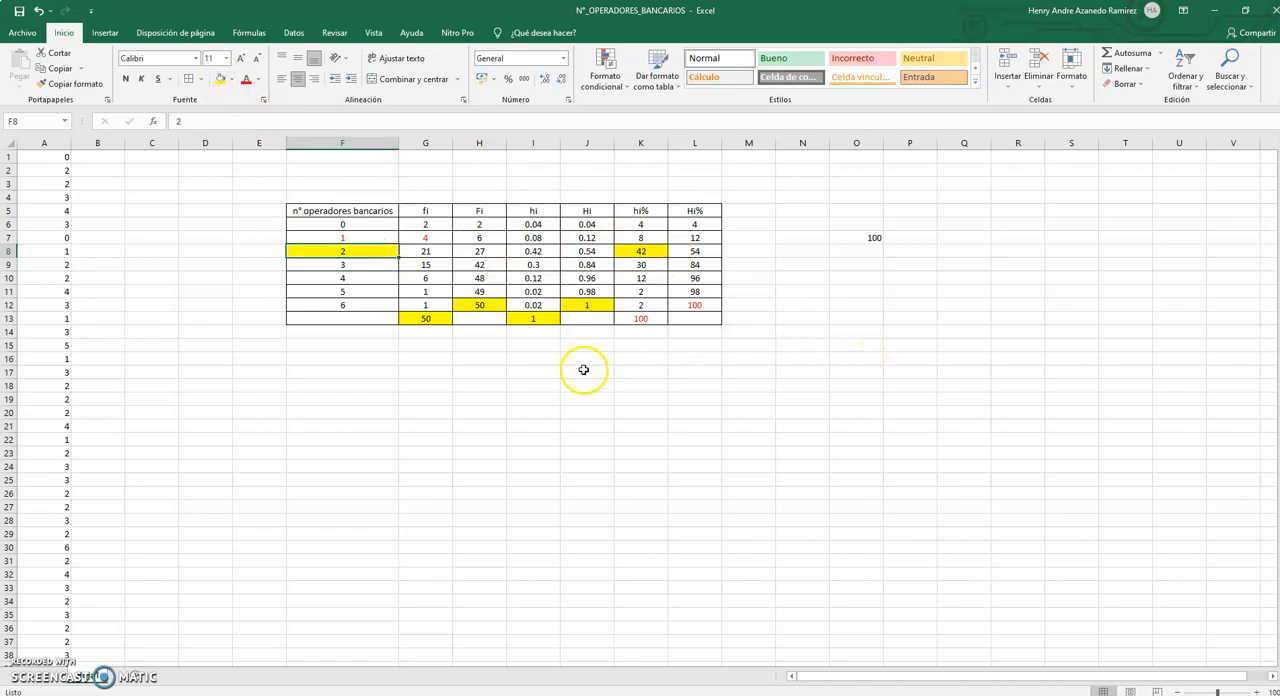
Mark the cumulative Fi value in H10 and its operator count in F10 with blue font.
left_click(476, 281)
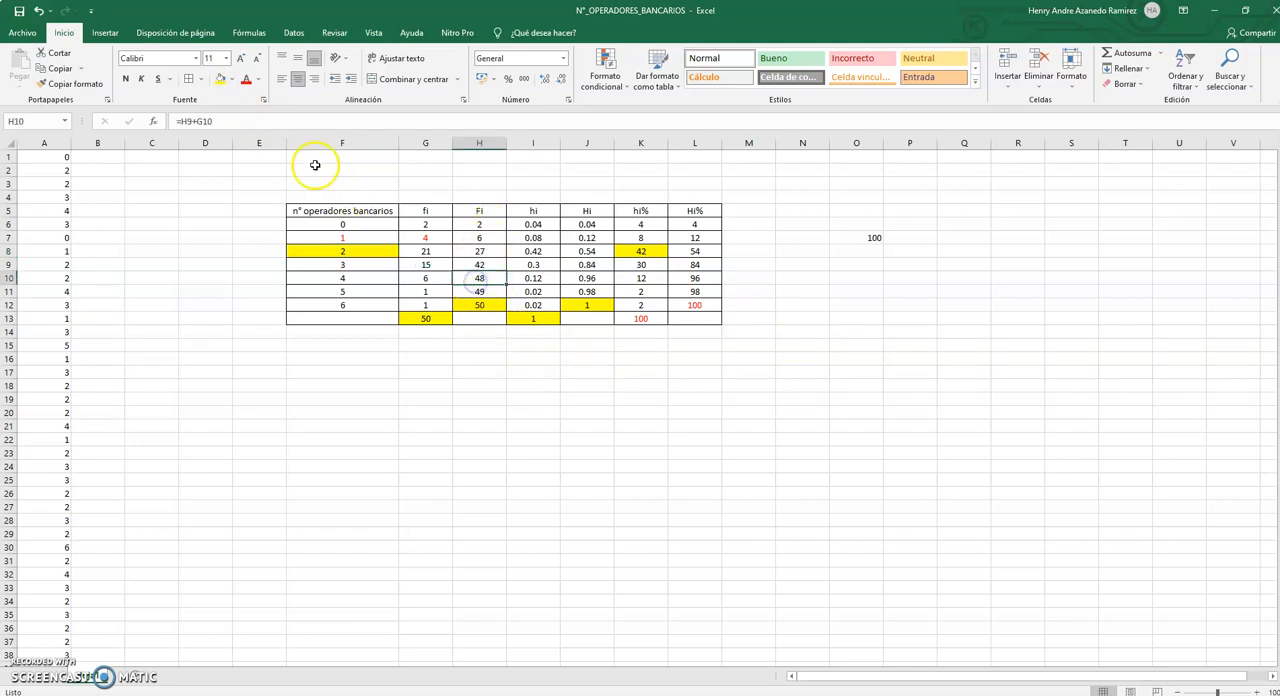
left_click(256, 80)
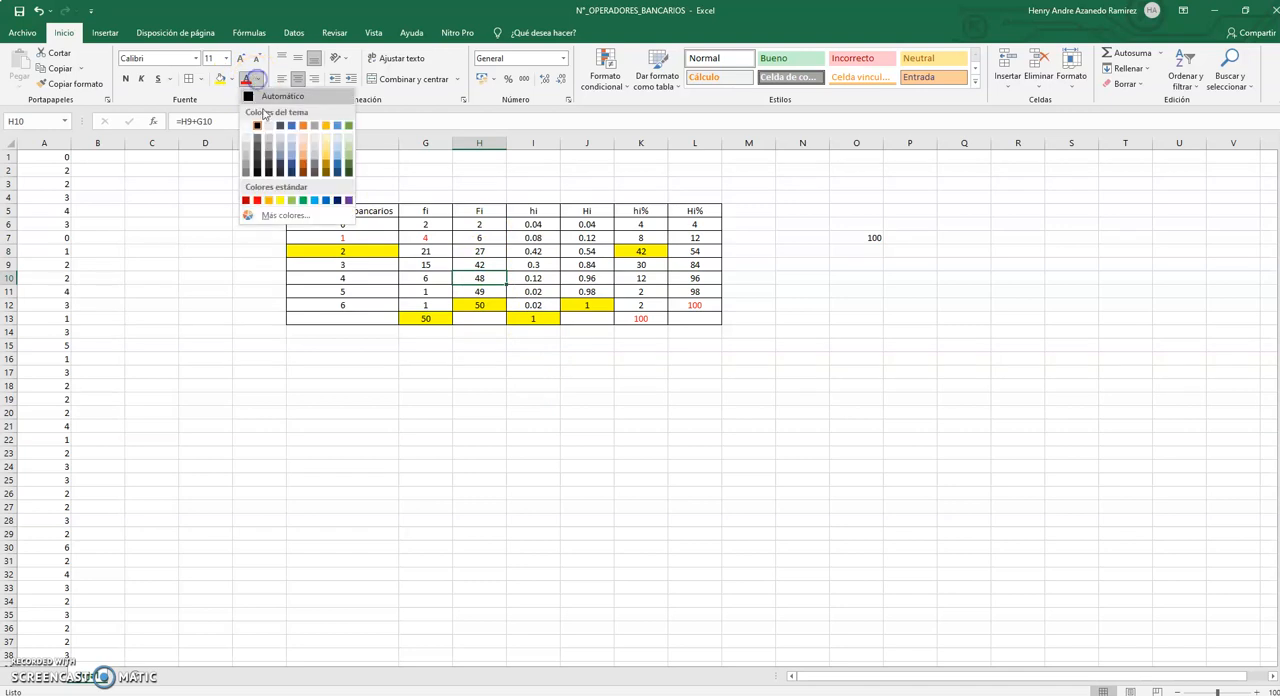
left_click(327, 201)
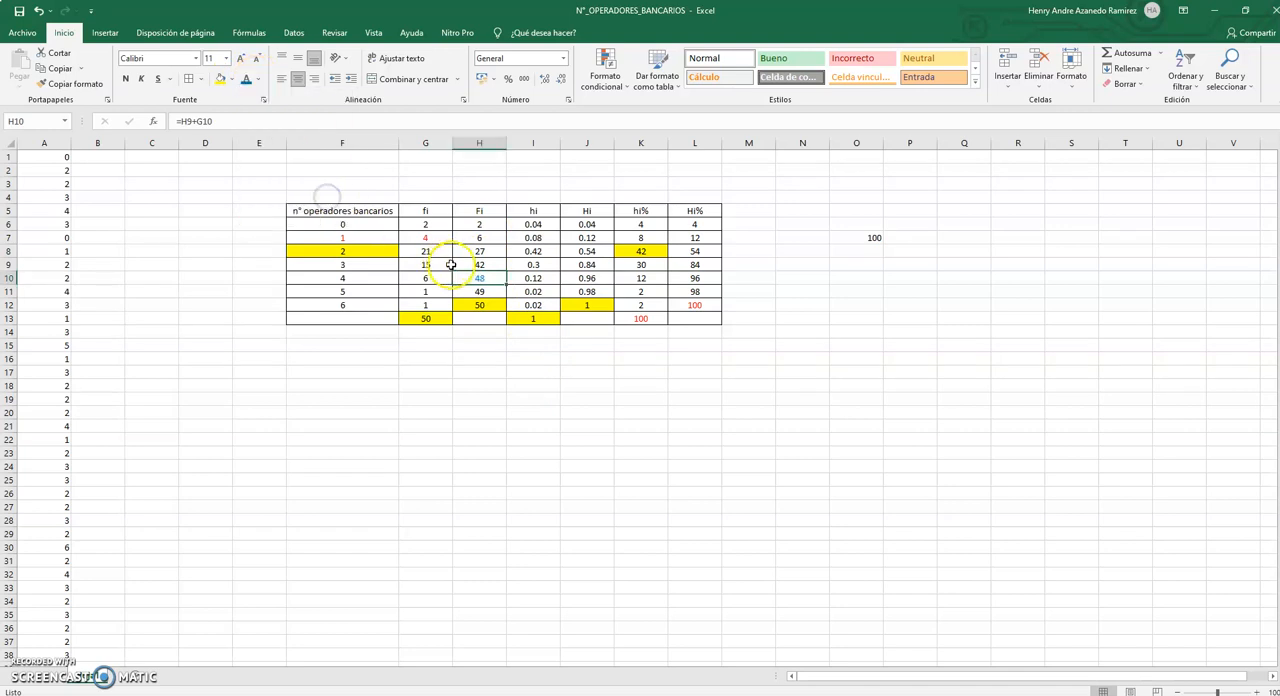
left_click(367, 279)
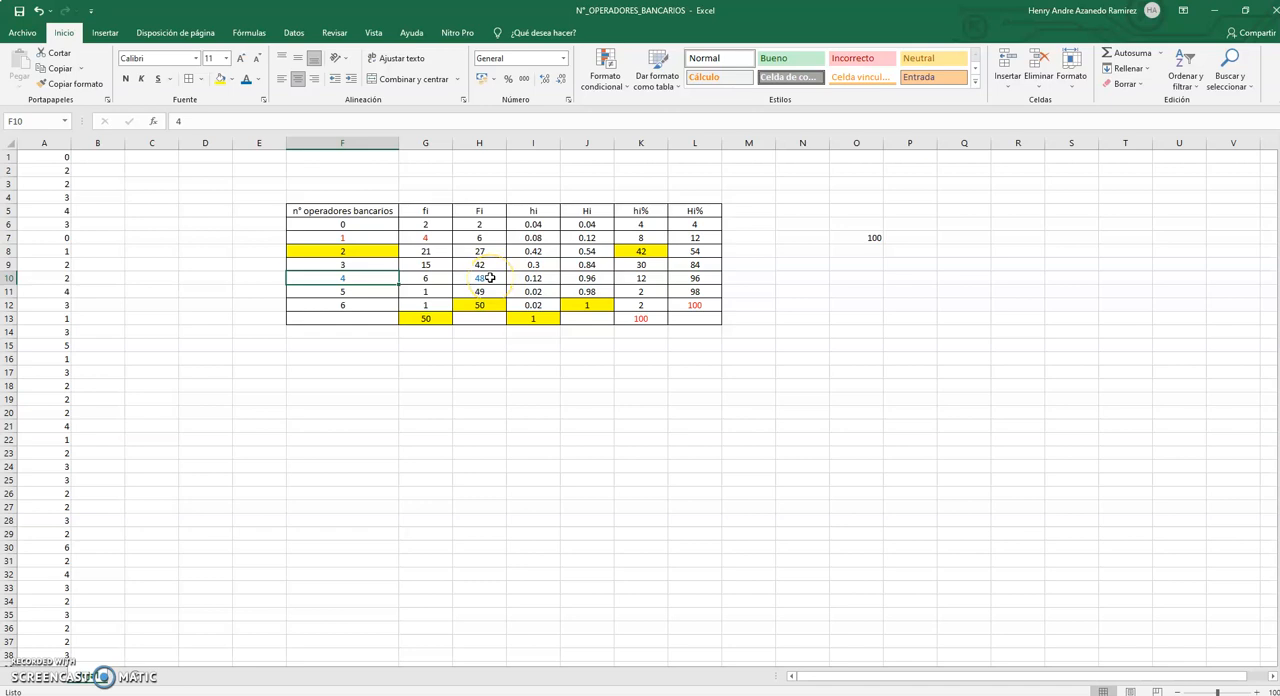
left_click(491, 278)
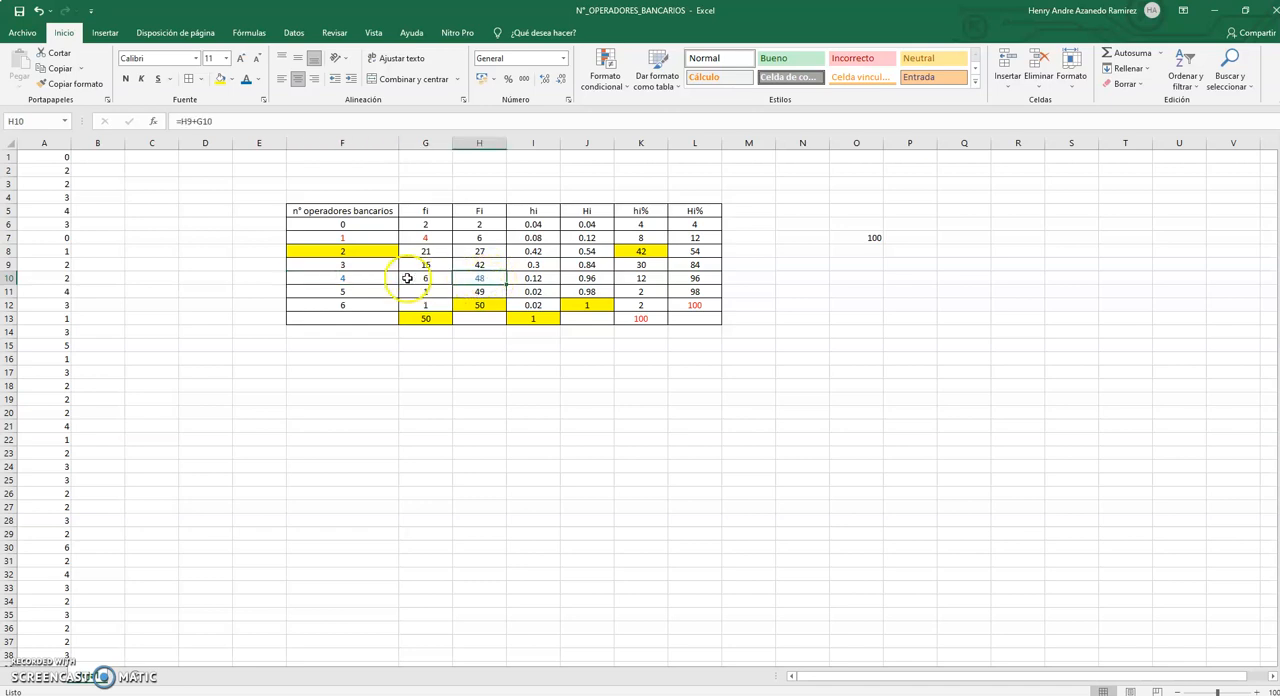
left_click(351, 277)
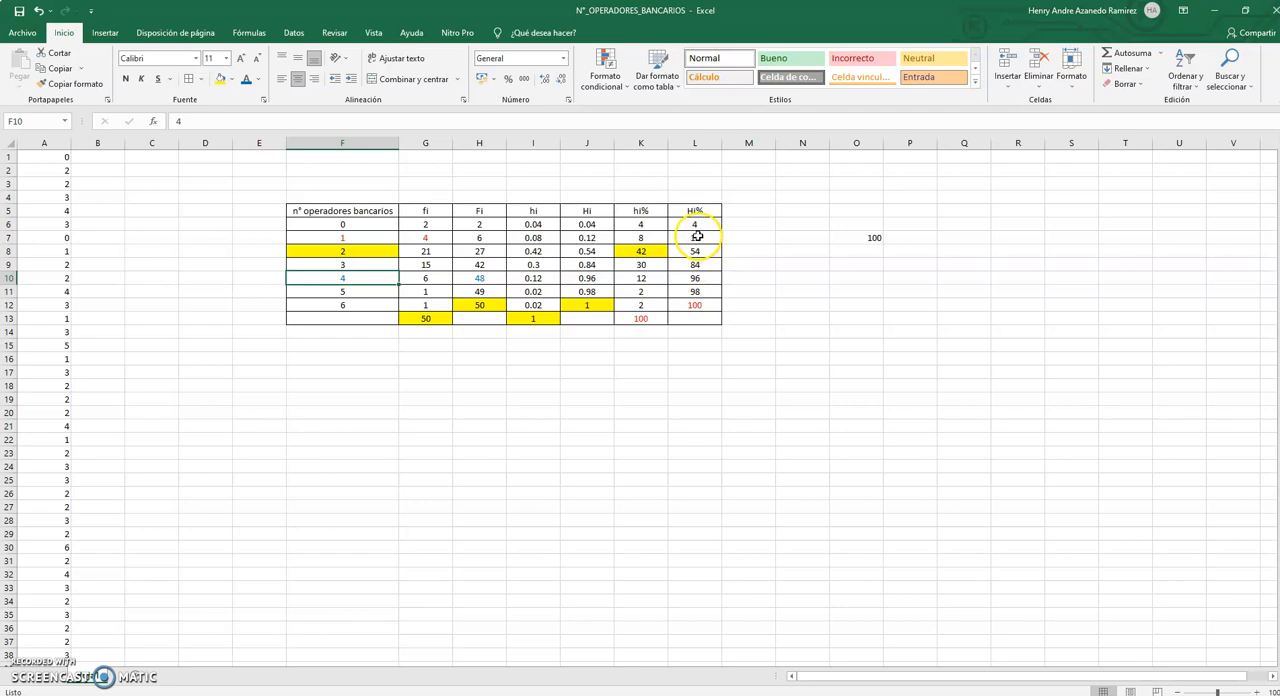
Highlight the cumulative Hi% value in L10 and its operator count in F10 with orange fill.
left_click(700, 276)
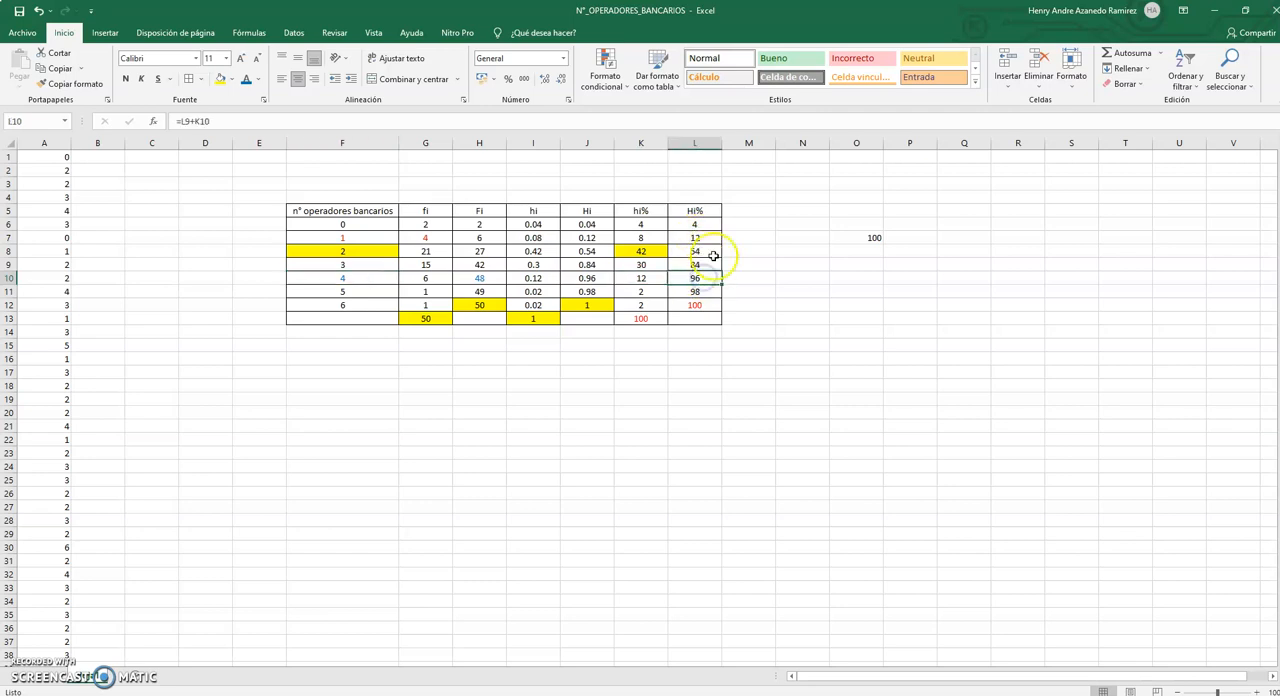
left_click(230, 79)
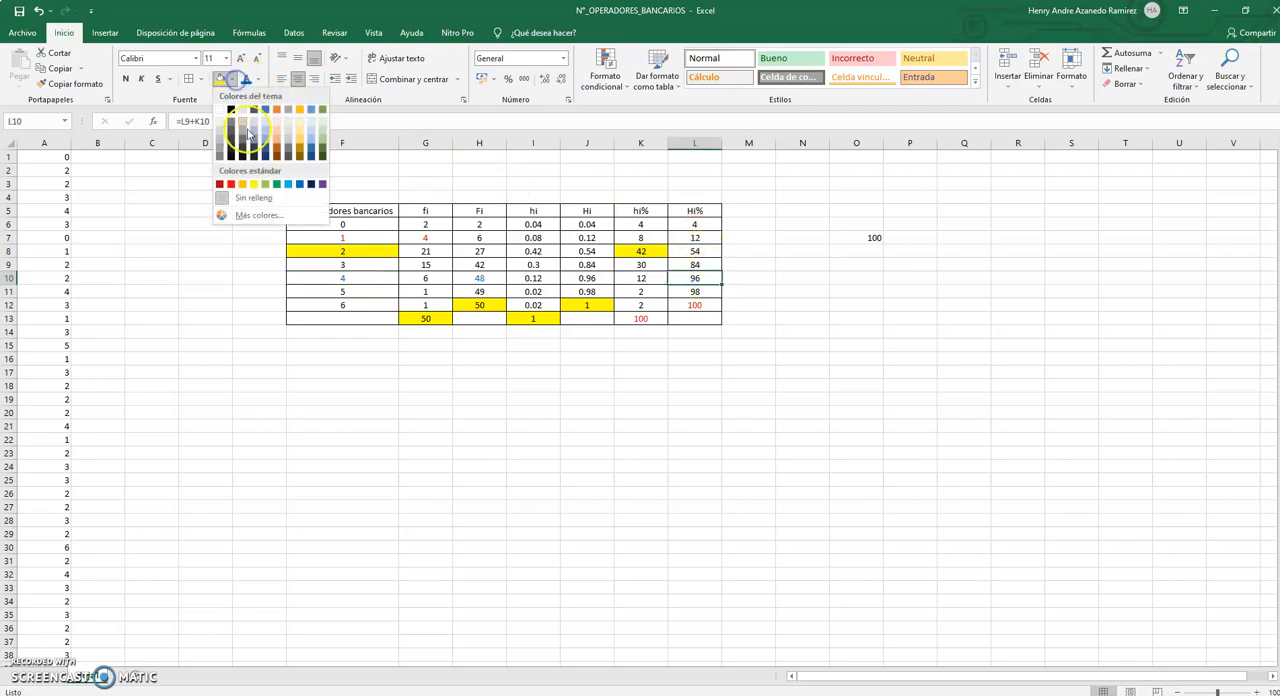
left_click(243, 181)
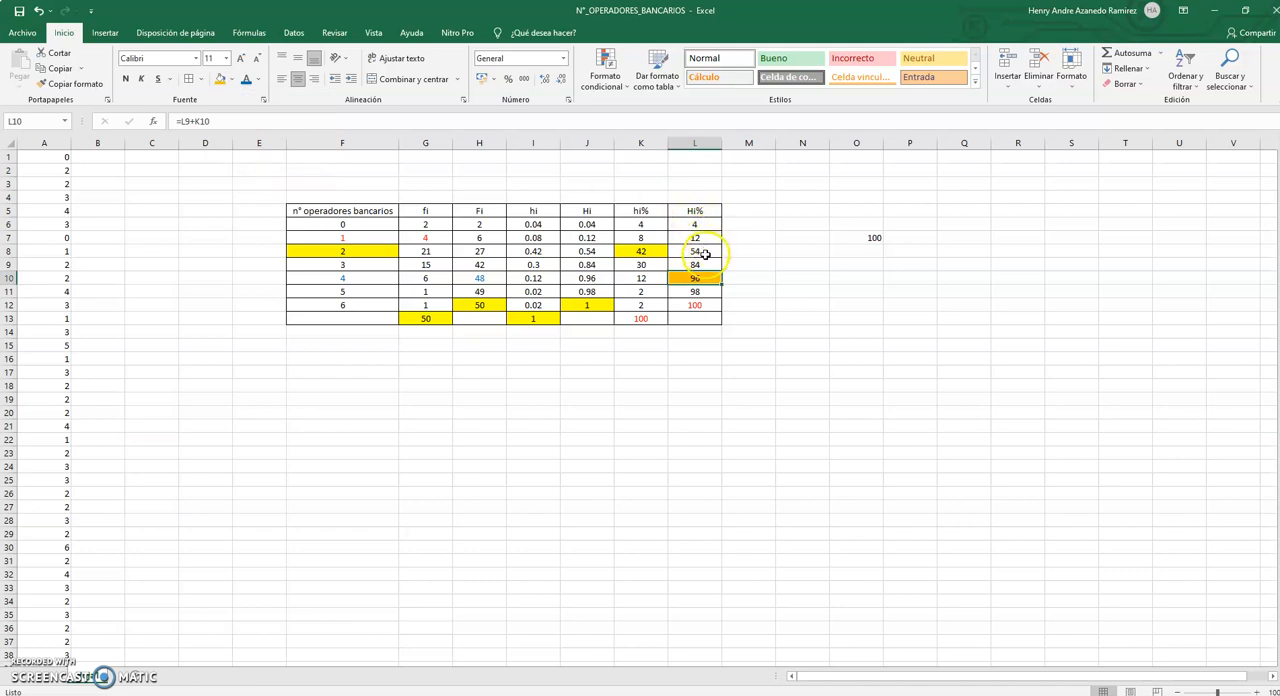
left_click(340, 279)
left_click(219, 79)
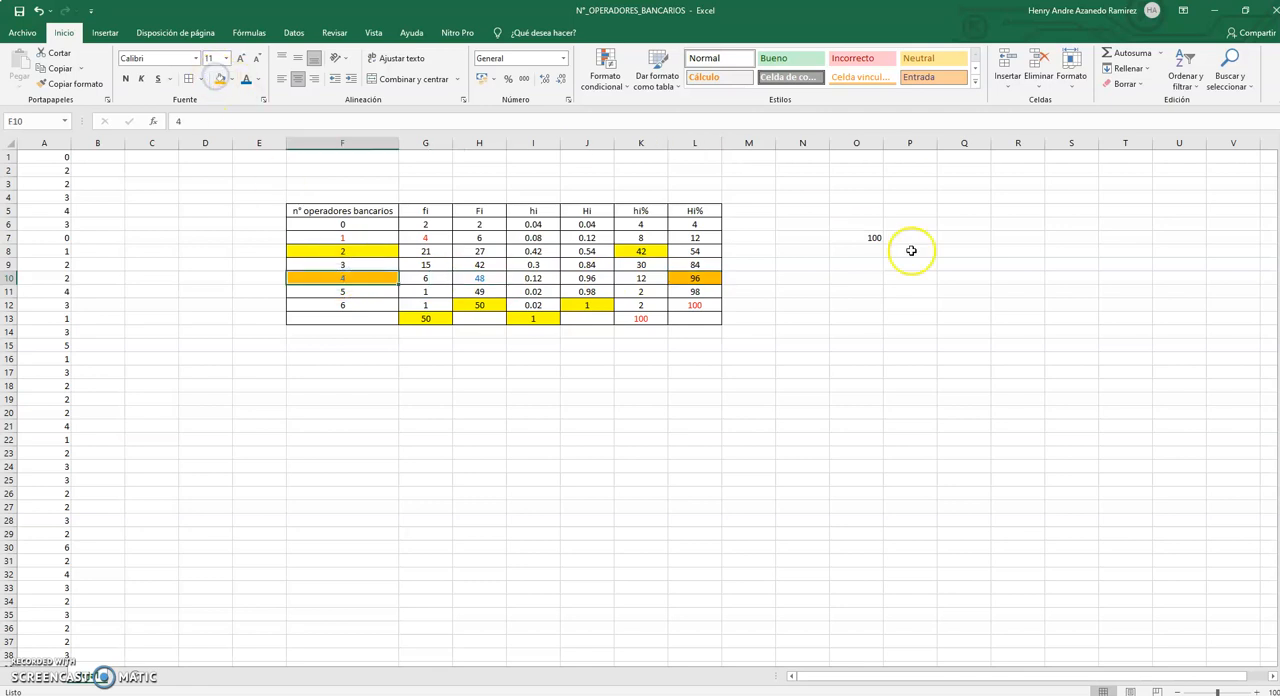